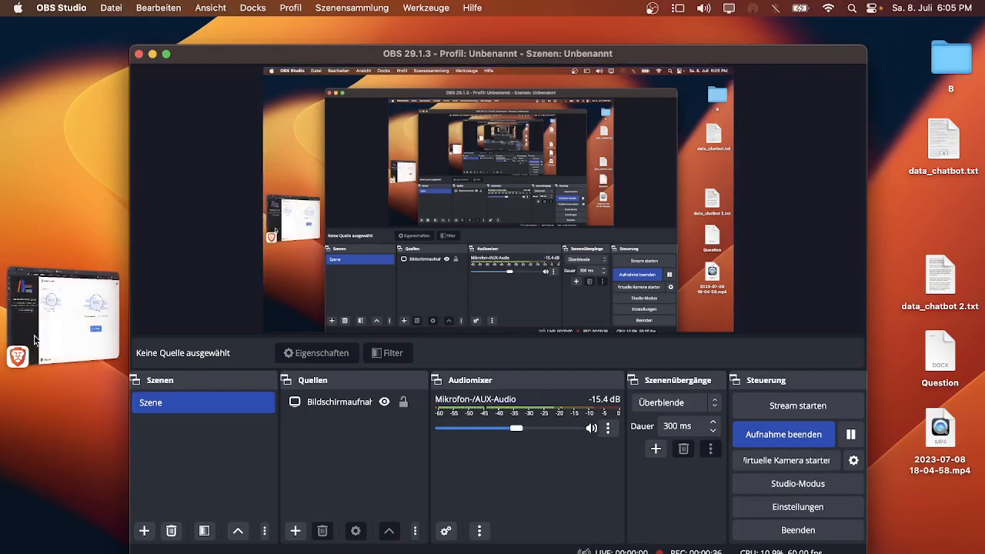
Step: Switch to the Brave browser and look over the open Botpress, Stack AI and ChatGPT pages
left_click(92, 328)
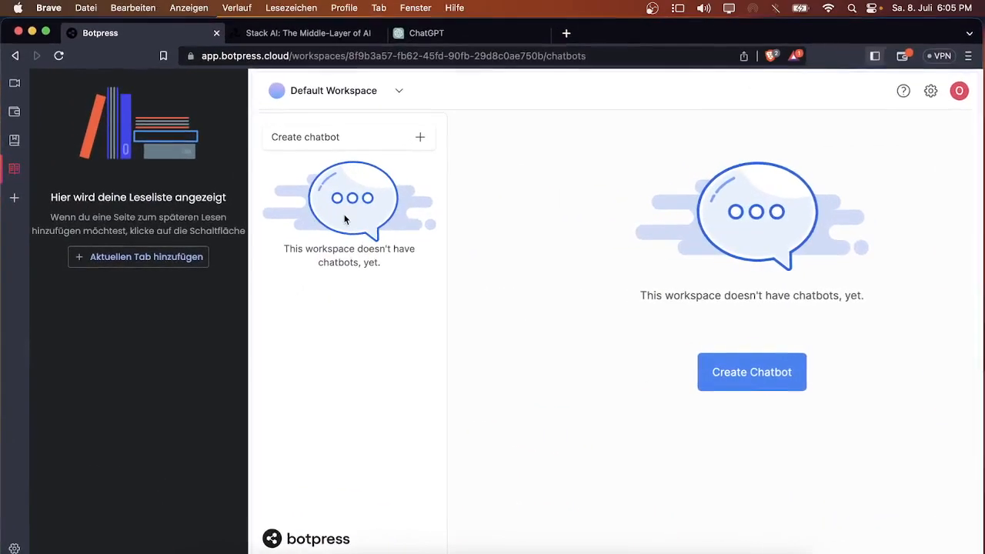
left_click(427, 32)
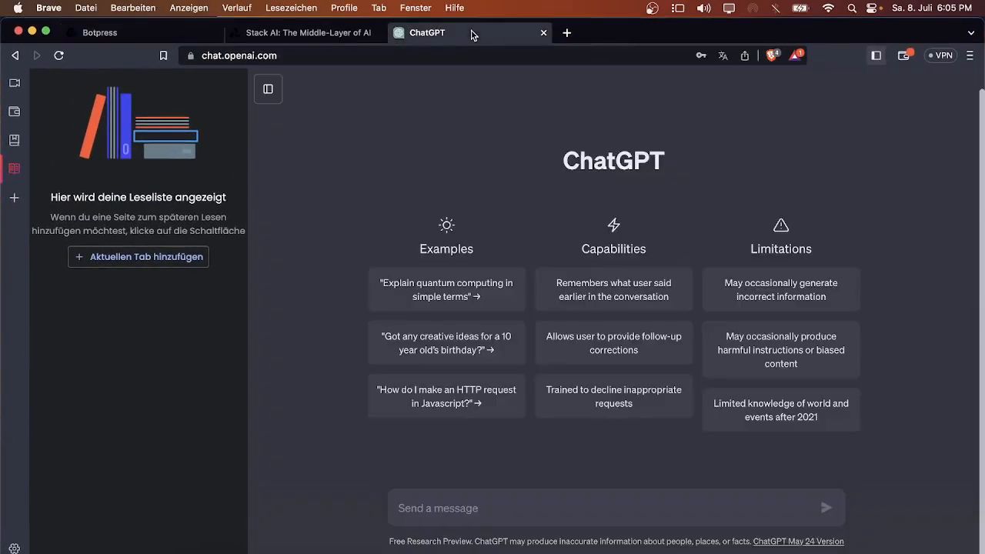
left_click(336, 34)
left_click(157, 35)
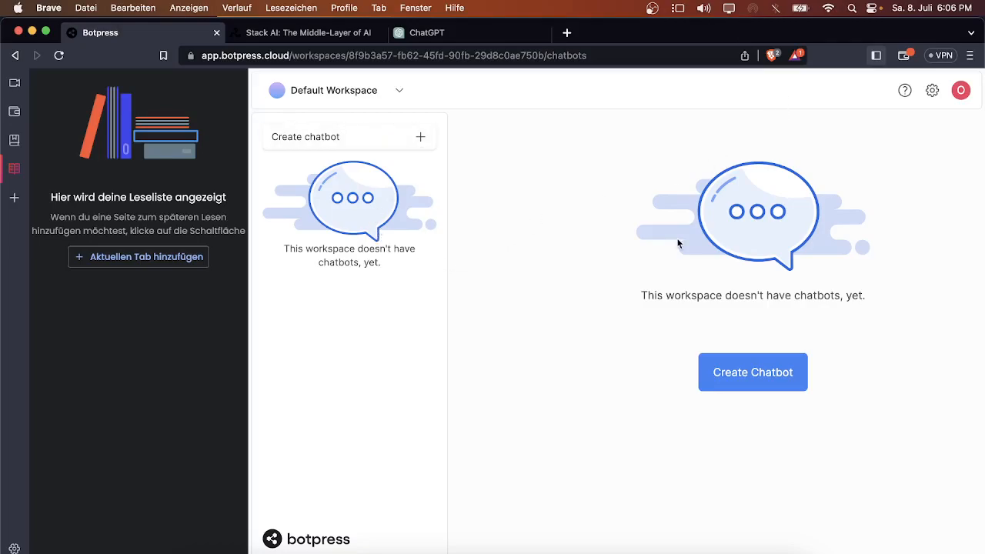
left_click(310, 33)
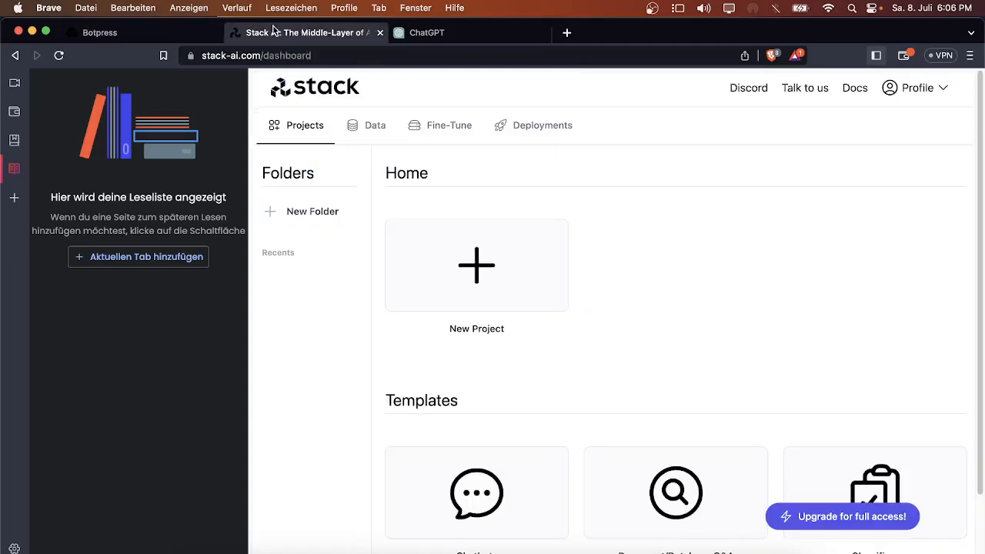
left_click(198, 35)
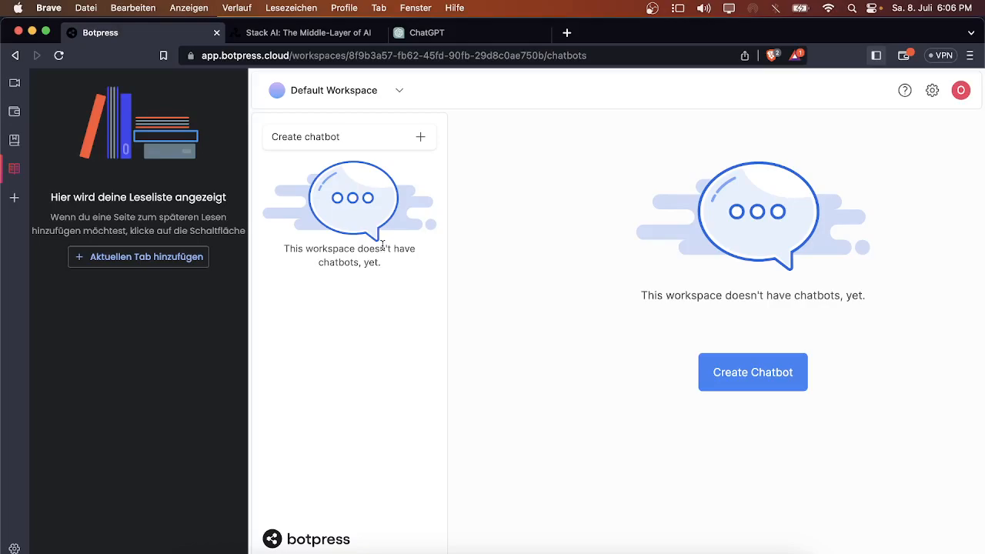
left_click(291, 37)
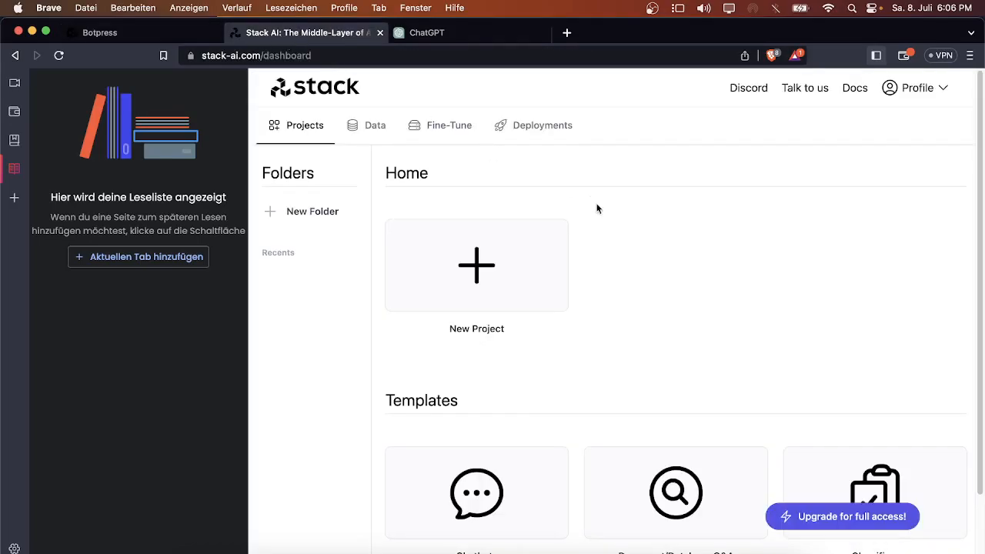
scroll(770, 239, "down", 2)
scroll(728, 254, "up", 2)
scroll(642, 340, "down", 2)
left_click(156, 35)
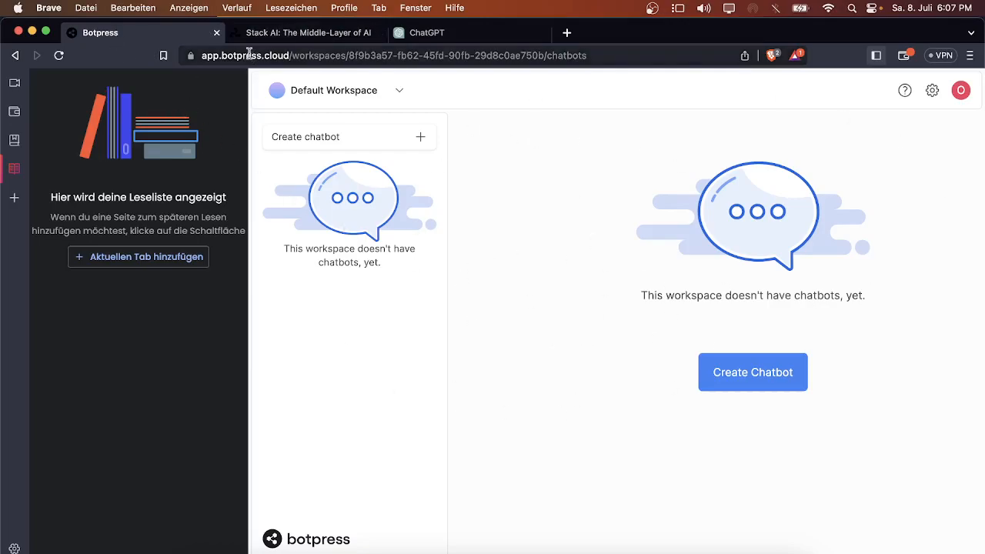
left_click(308, 32)
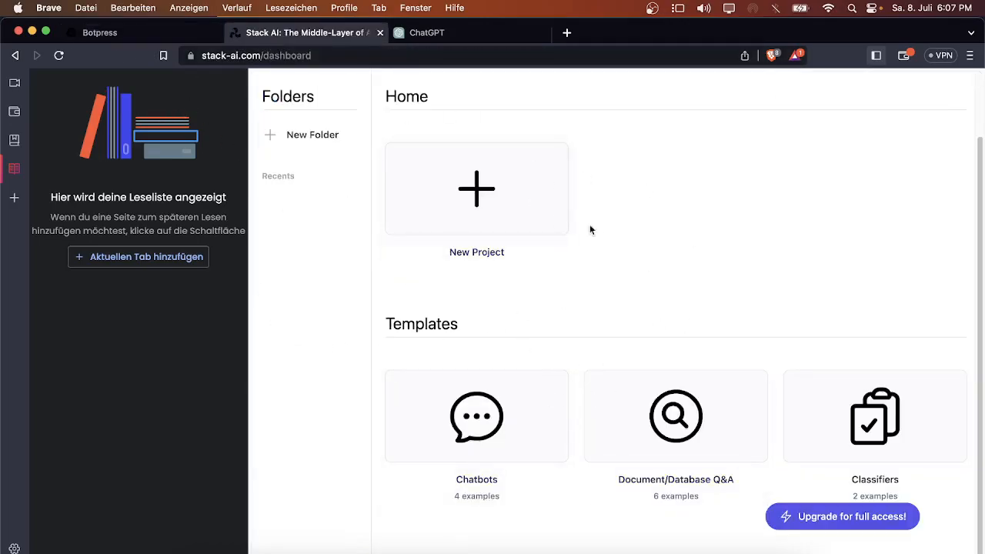
left_click(172, 35)
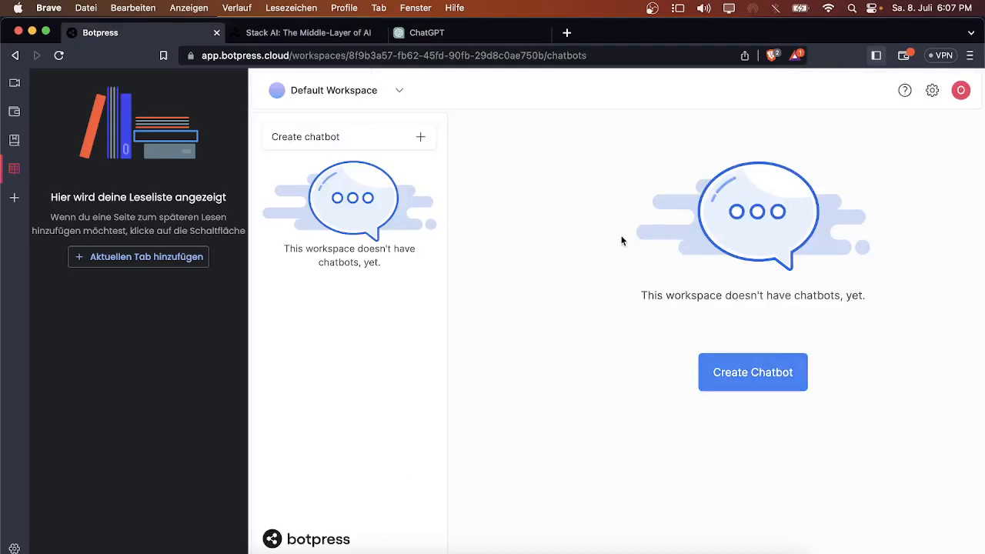
Step: Create a new chatbot in the Botpress workspace and choose to answer questions from websites
left_click(805, 388)
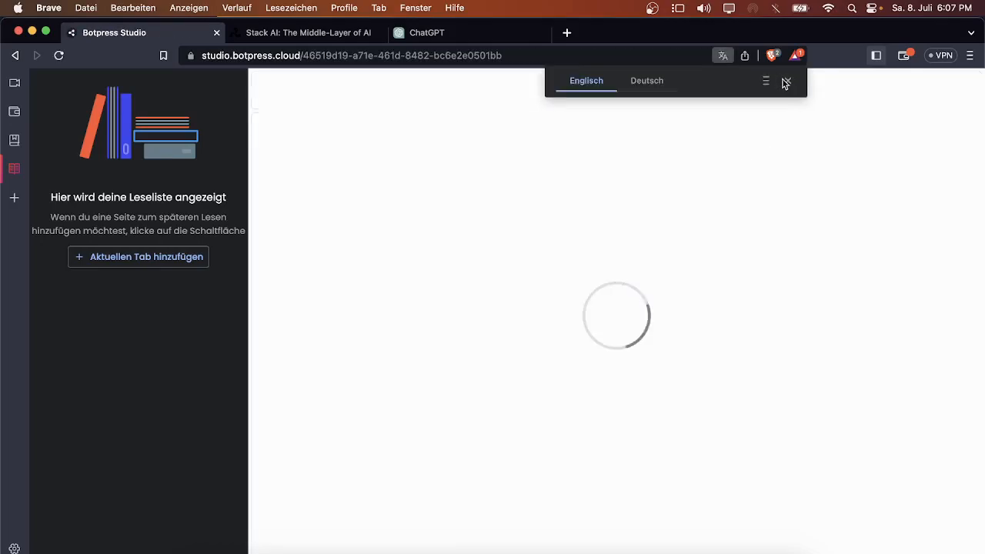
left_click(788, 81)
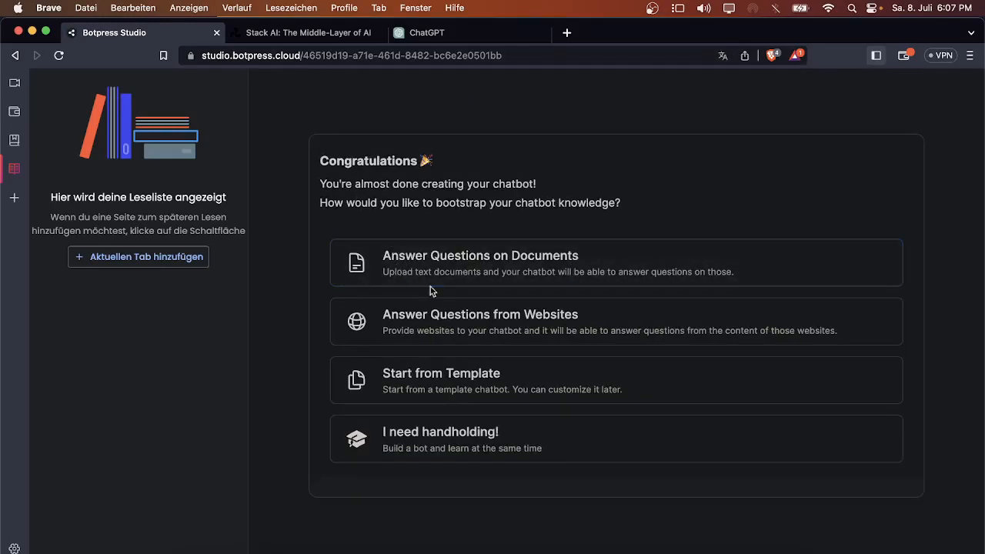
left_click(467, 327)
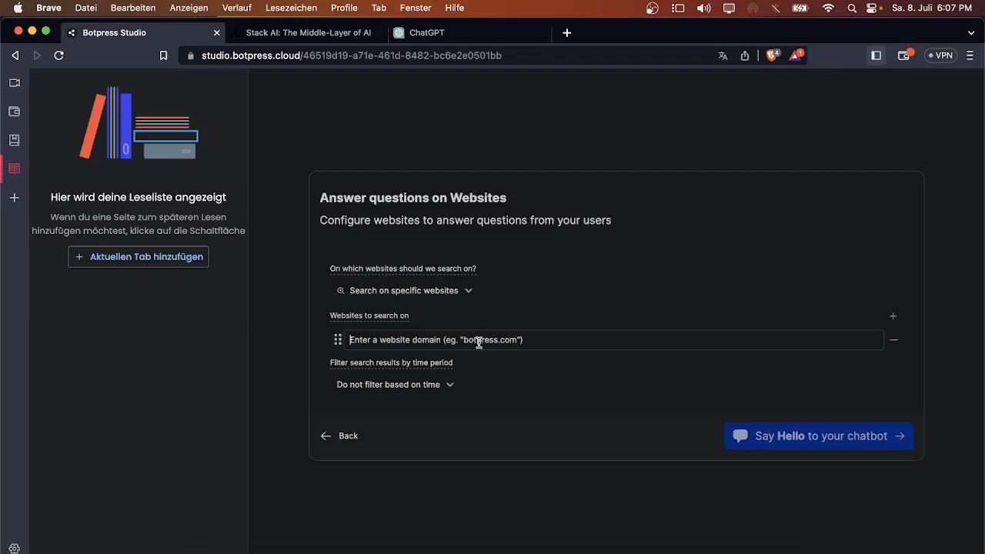
Step: Enter amazon.com as the website to search on and finish the chatbot's knowledge setup
left_click(605, 339)
type("amazon.ce")
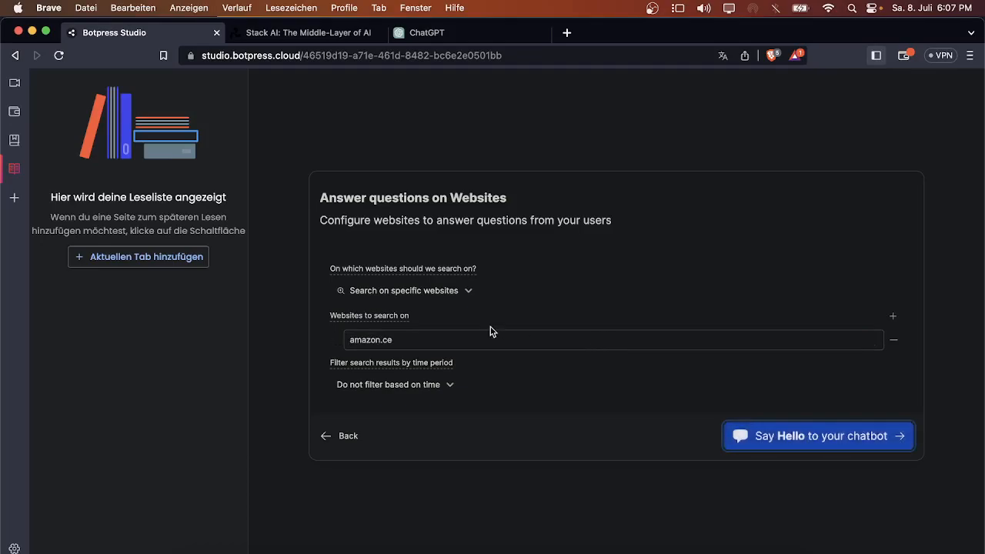
key("BackSpace")
type("om")
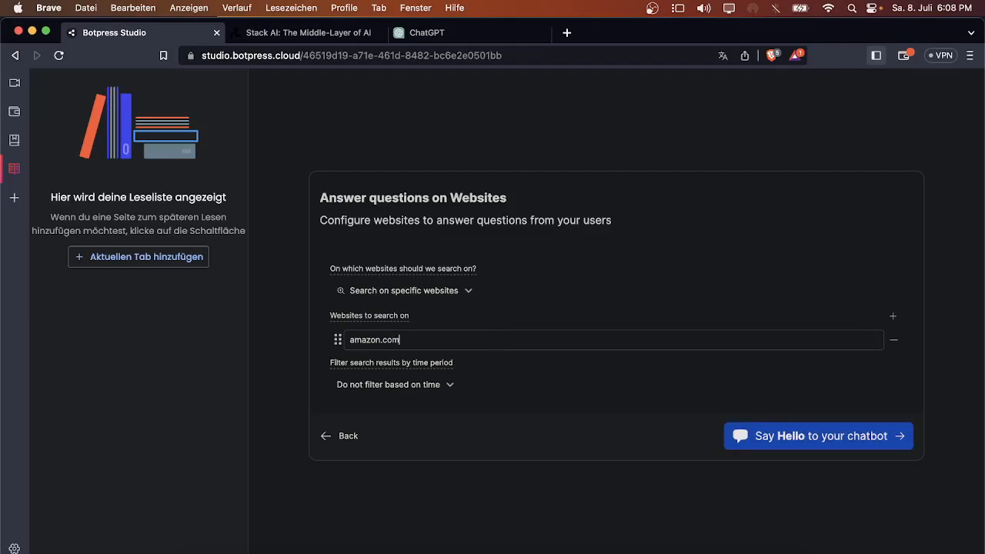
left_click(828, 445)
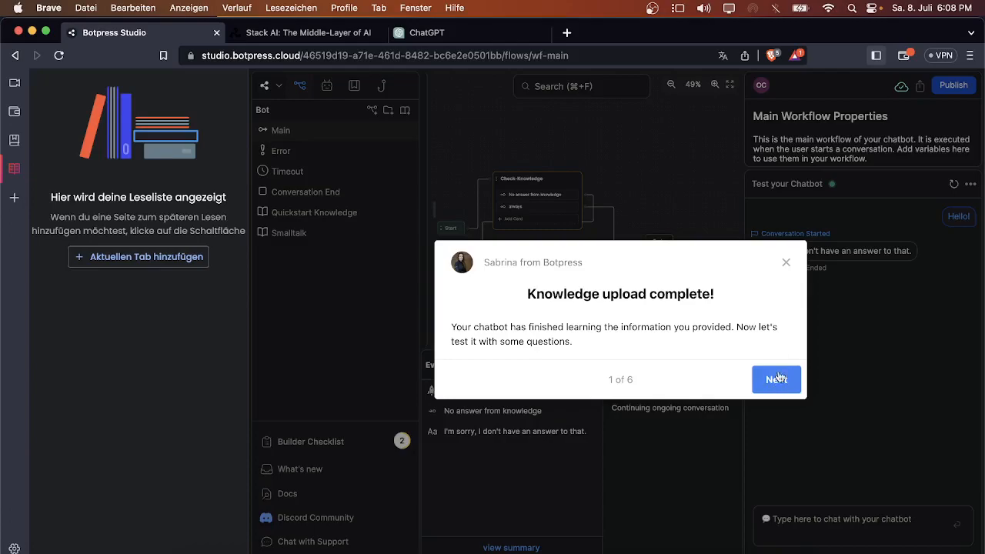
Step: Dismiss the Botpress onboarding tour and hide the browser's reading list sidebar
left_click(758, 373)
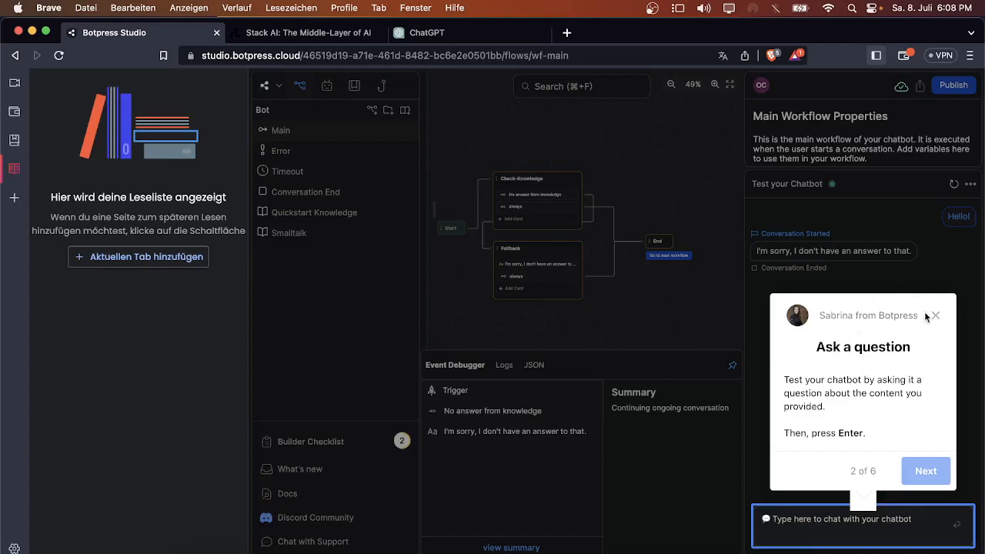
left_click(935, 315)
scroll(655, 261, "up", 1)
left_click_drag(581, 313, 629, 317)
scroll(656, 274, "up", 1)
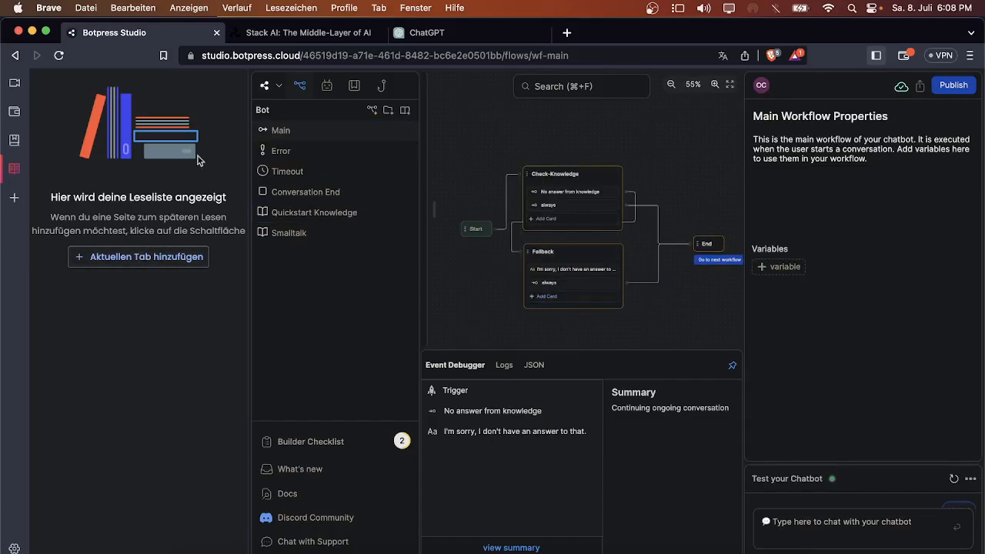
left_click(14, 170)
Step: Delete the Check-Knowledge and Fallback nodes from the Main workflow
left_click_drag(453, 265, 604, 266)
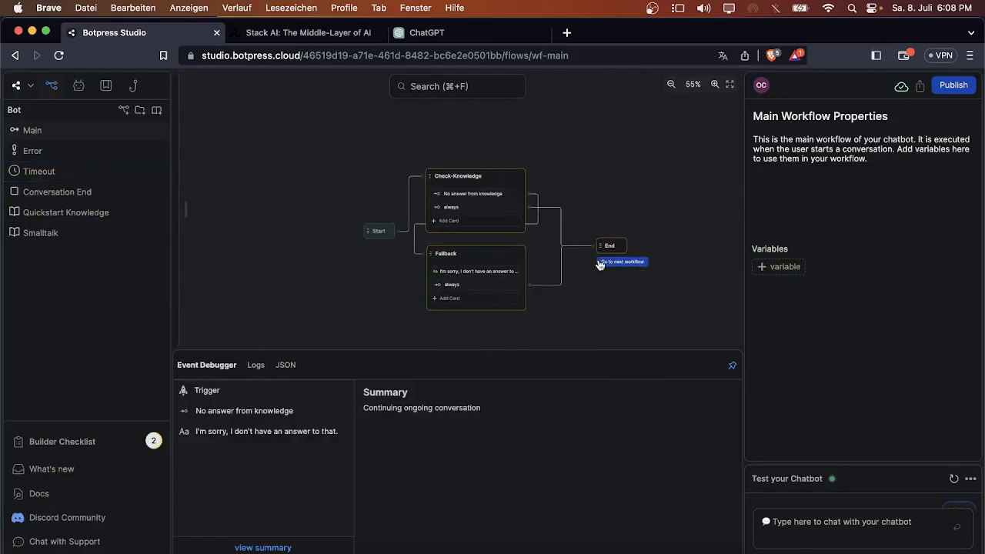
scroll(499, 176, "up", 1)
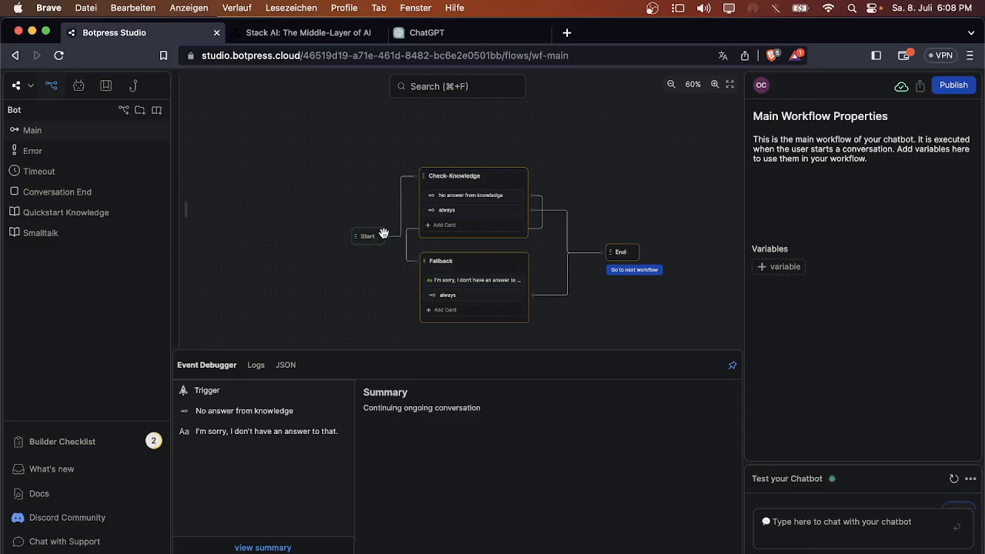
scroll(408, 253, "up", 5)
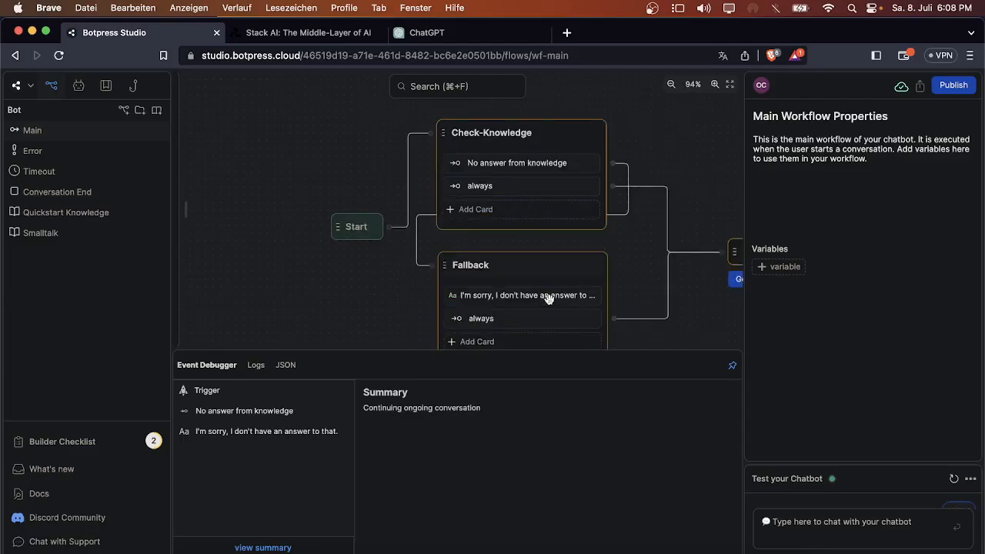
scroll(625, 217, "down", 1)
left_click_drag(649, 244, 620, 238)
scroll(577, 219, "down", 5)
scroll(579, 221, "up", 5)
right_click(495, 136)
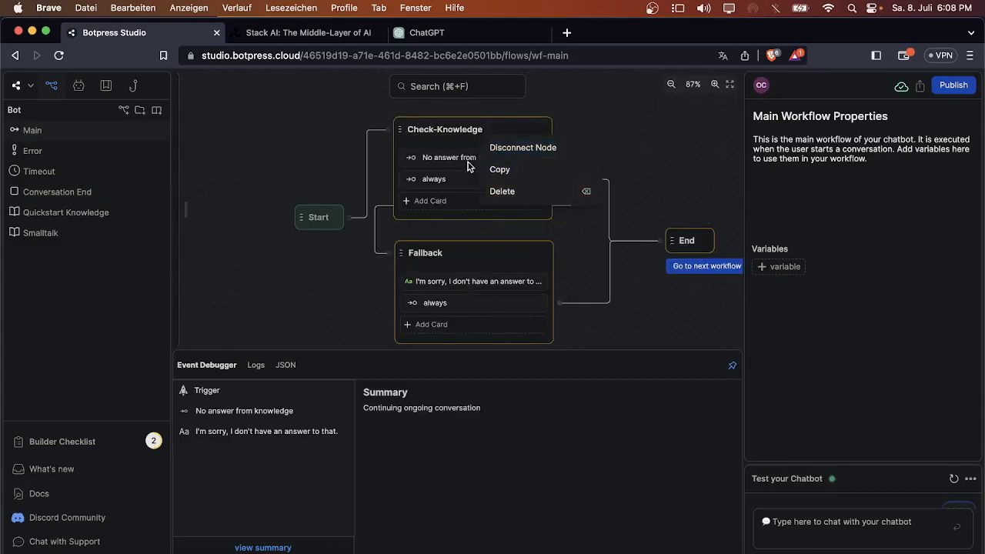
left_click(498, 194)
left_click(541, 364)
right_click(451, 246)
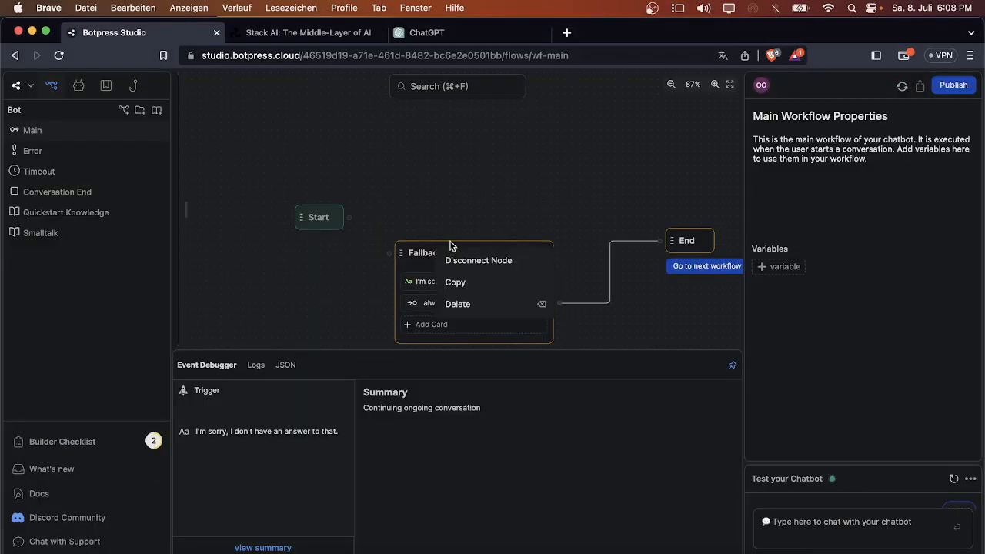
left_click(476, 303)
left_click(563, 358)
Step: Add a standard node to the Main workflow beside the Start node
scroll(490, 204, "down", 5)
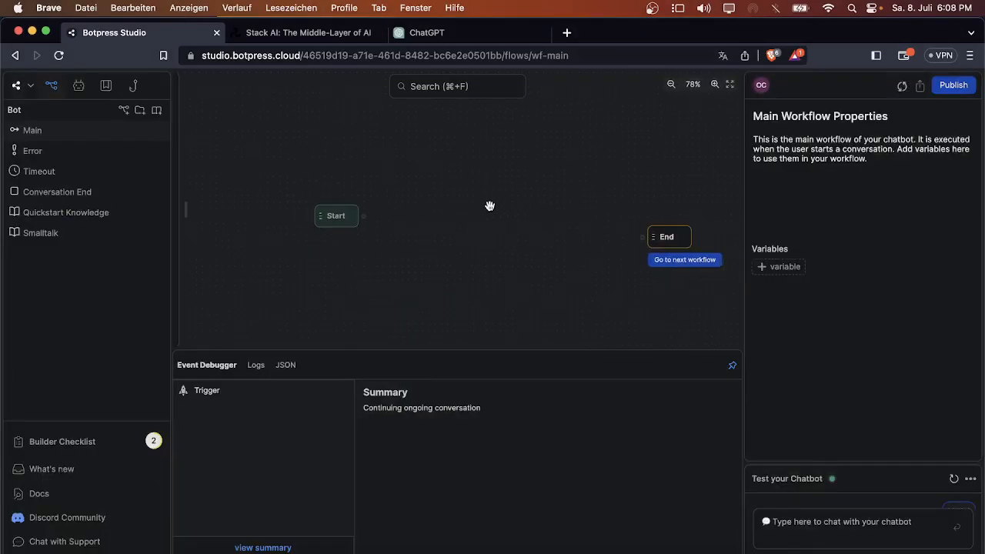
left_click_drag(418, 223, 364, 227)
left_click_drag(601, 233, 674, 226)
left_click(495, 228)
scroll(472, 223, "up", 5)
scroll(420, 134, "down", 3)
right_click(425, 173)
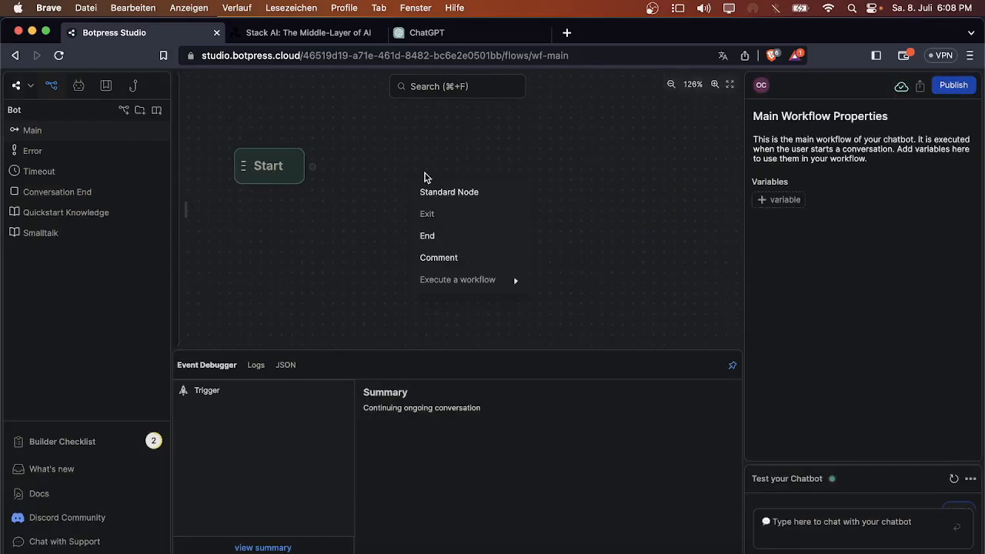
left_click(458, 199)
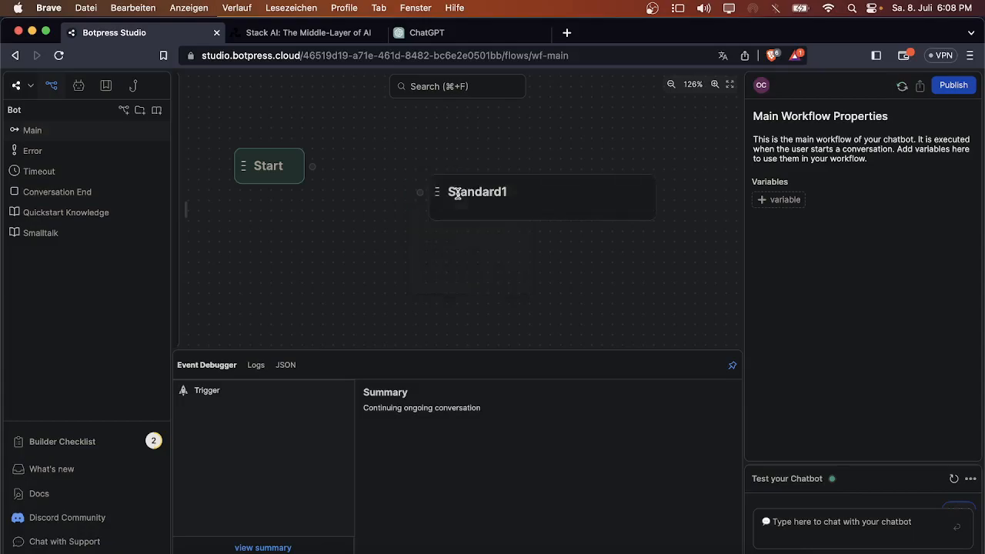
Step: Line the new standard node up with the Start node and rename it Hello
left_click(531, 169)
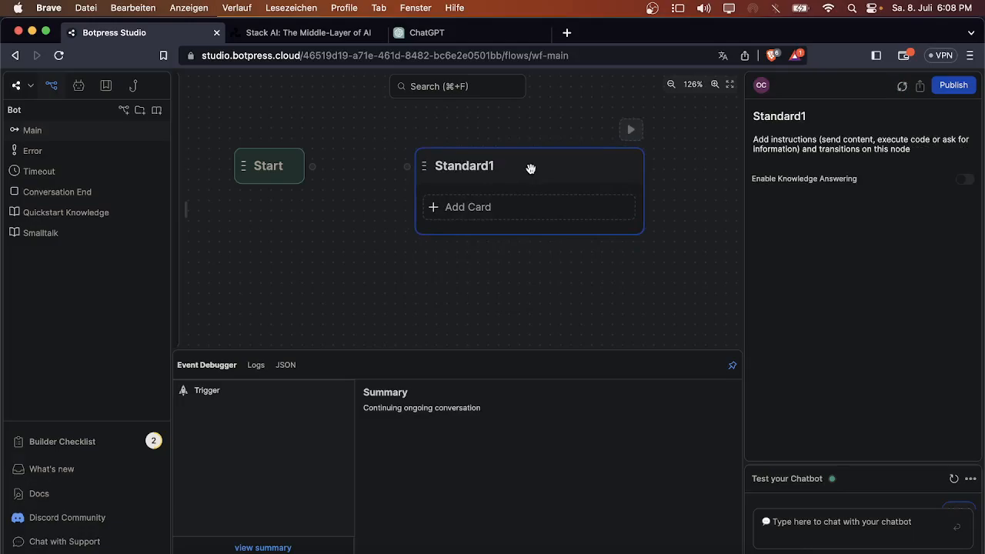
double_click(481, 165)
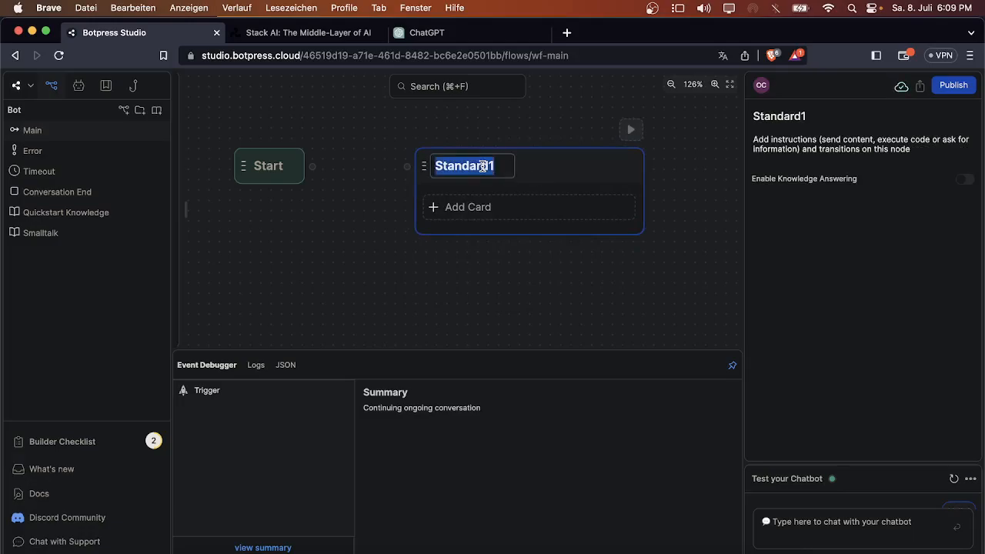
type("Hello")
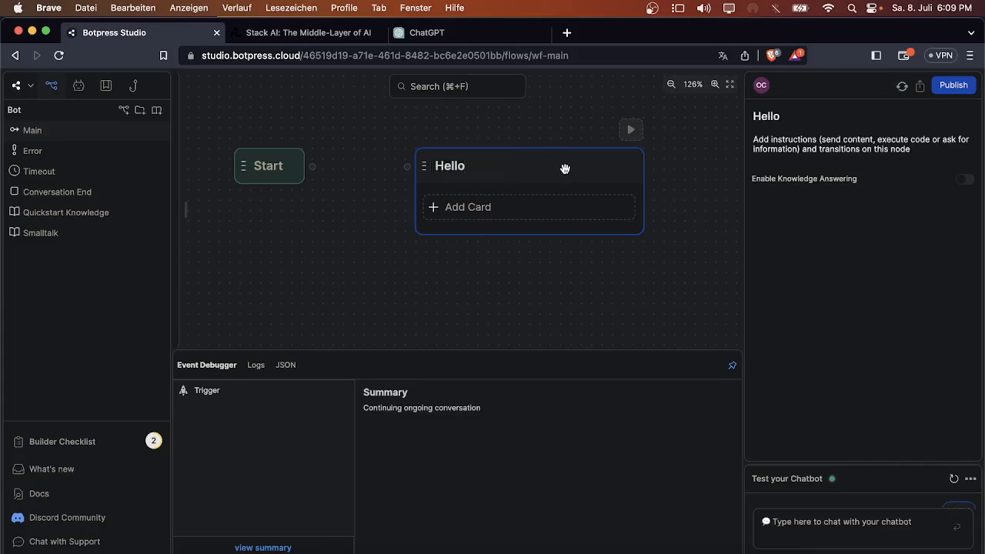
key("Return")
Step: Connect the Start node's output to the Hello node
scroll(429, 219, "down", 5)
scroll(387, 224, "up", 1)
left_click_drag(345, 176, 421, 177)
left_click_drag(349, 178, 419, 177)
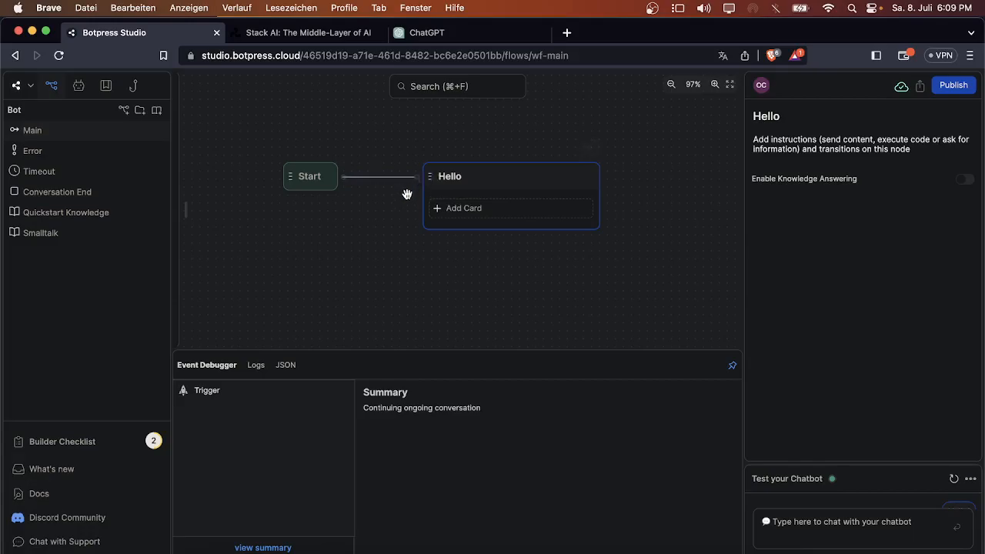
Step: Add a Text card to the Hello node with a greeting that introduces the bot by name from autofy and says nice to meet you
scroll(415, 191, "up", 5)
scroll(317, 181, "up", 2)
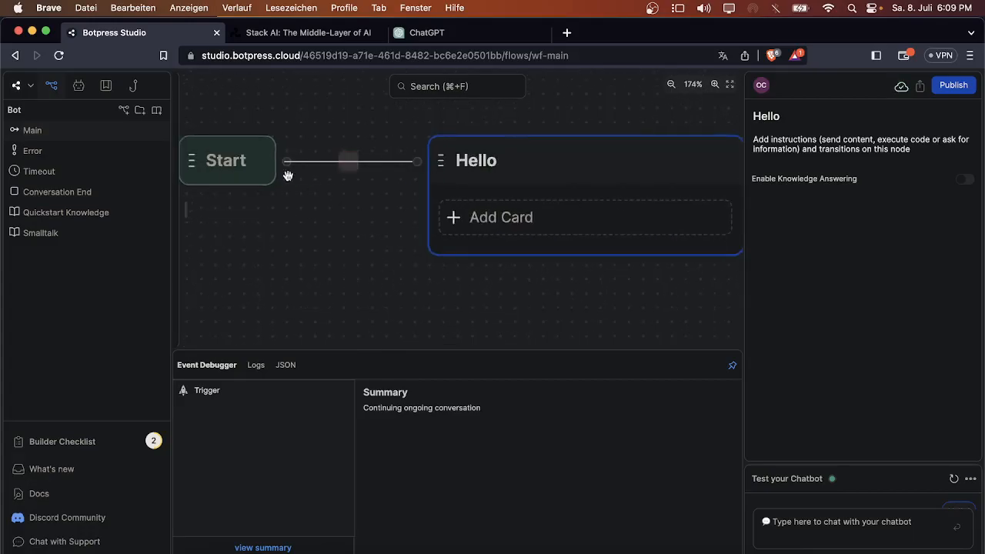
scroll(331, 196, "down", 1)
scroll(429, 187, "down", 3)
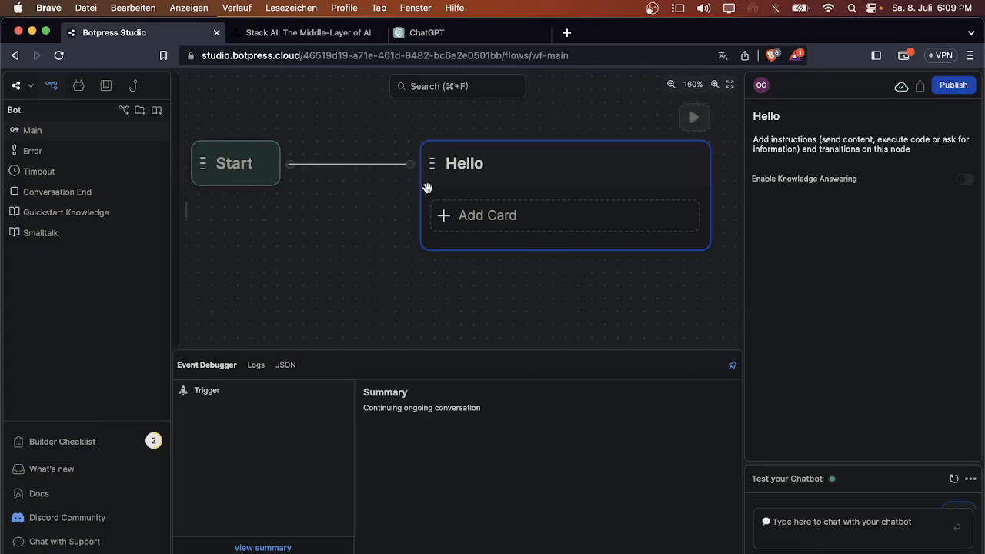
left_click(467, 215)
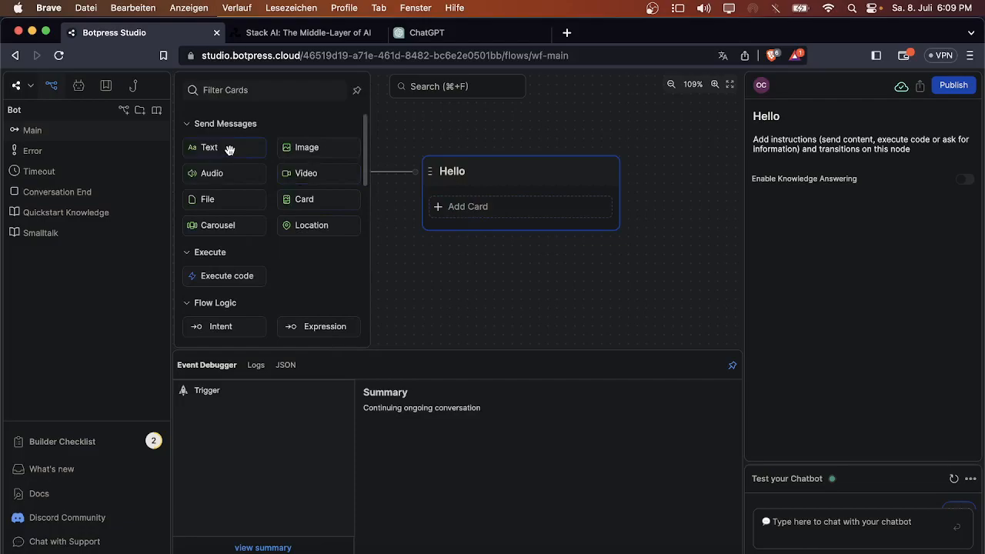
left_click_drag(229, 145, 547, 193)
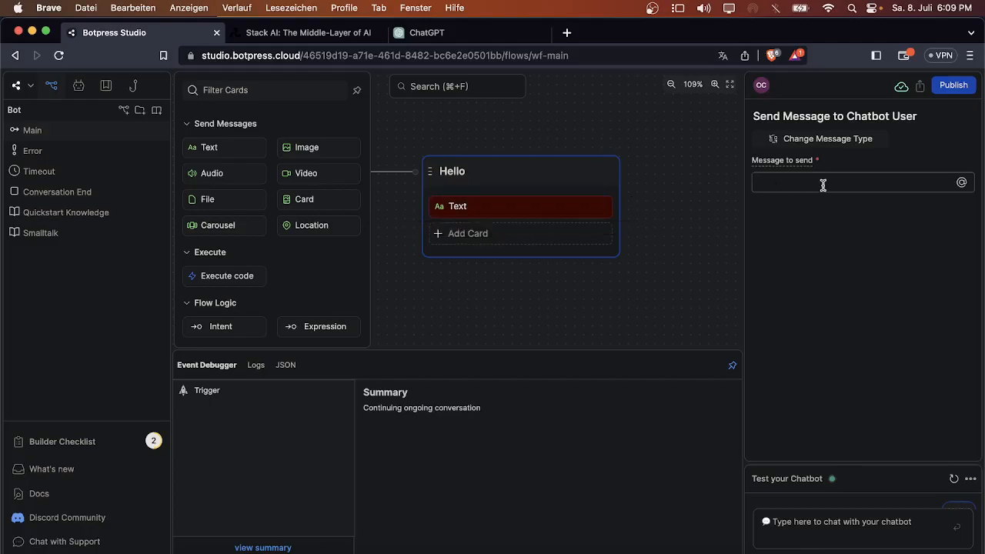
type("Hey")
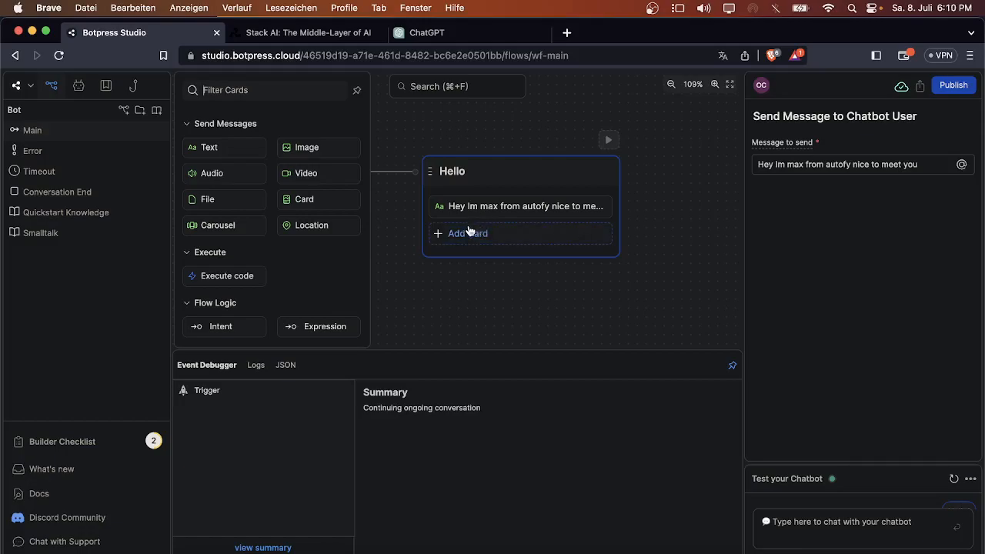
Step: Add a Single Choice card to the Hello node with the question "Please pick something"
scroll(305, 201, "down", 4)
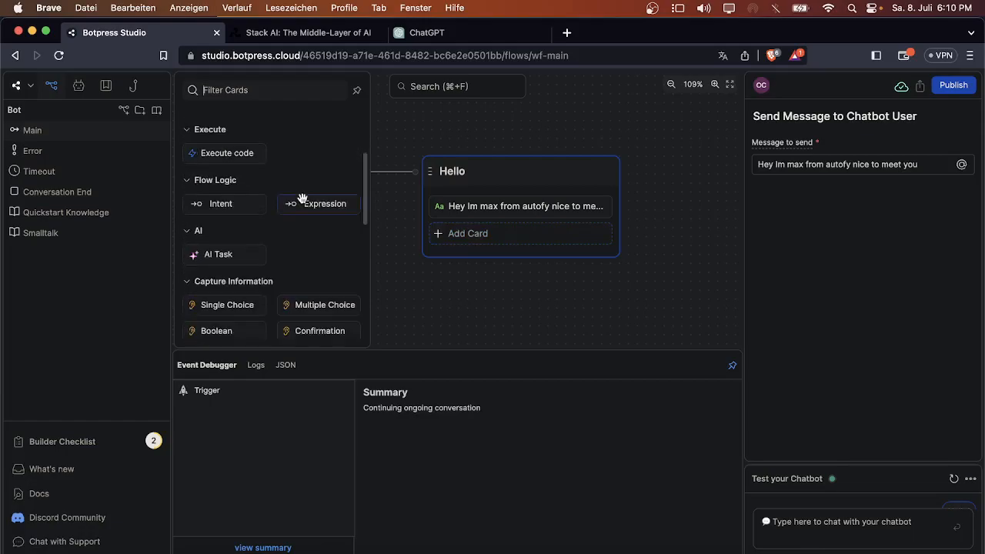
scroll(305, 196, "down", 2)
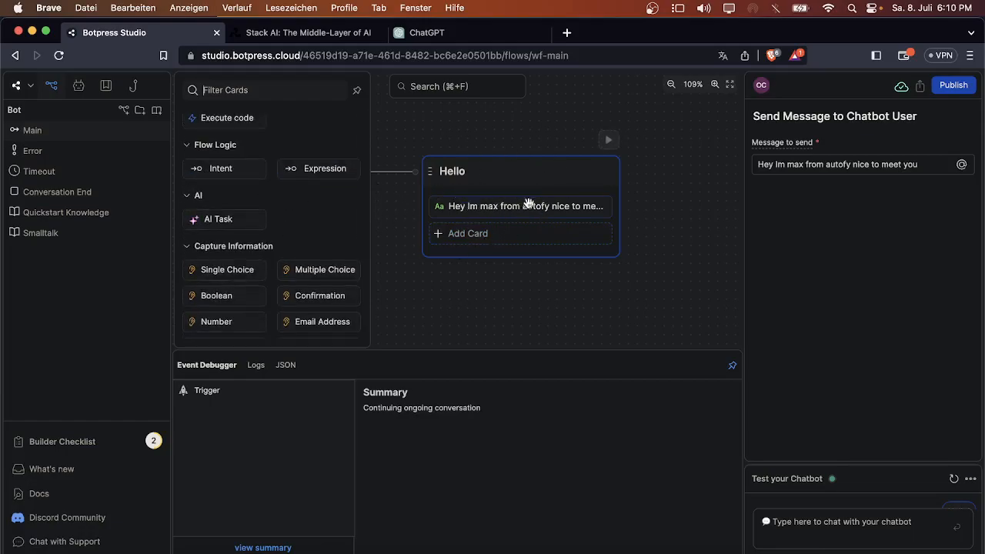
left_click(254, 272)
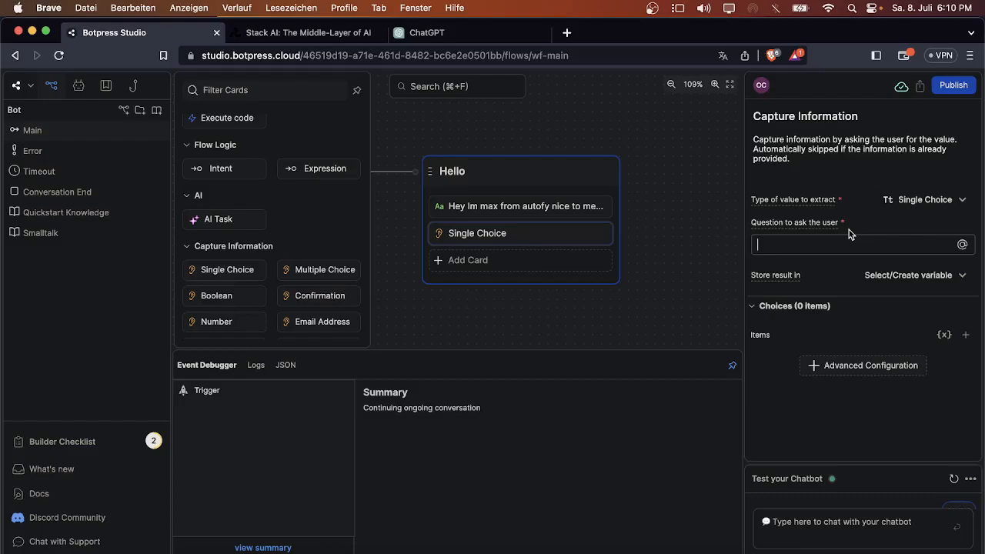
type("are you")
key("BackSpace")
type("Please plick something")
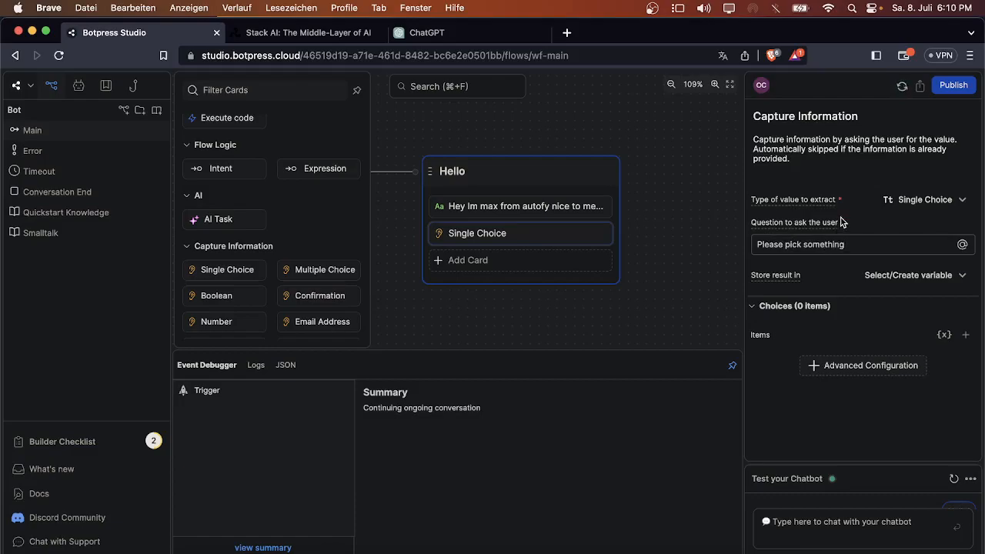
Step: Give the Single Choice card two choices: "I want to rent a airbnb longterm" and "I want to rent a airbnb shortterm"
left_click(967, 336)
left_click(803, 360)
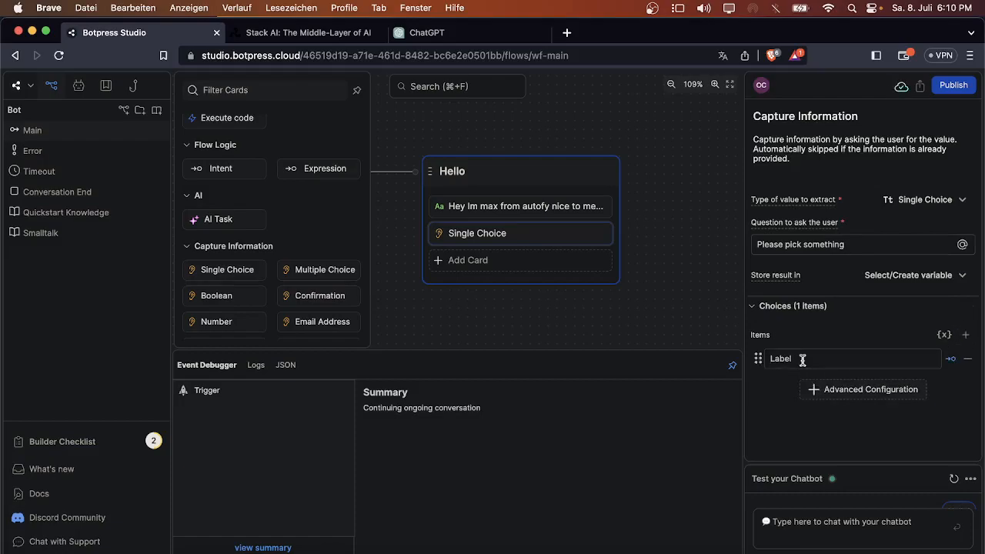
type("I want to rent a airbnb")
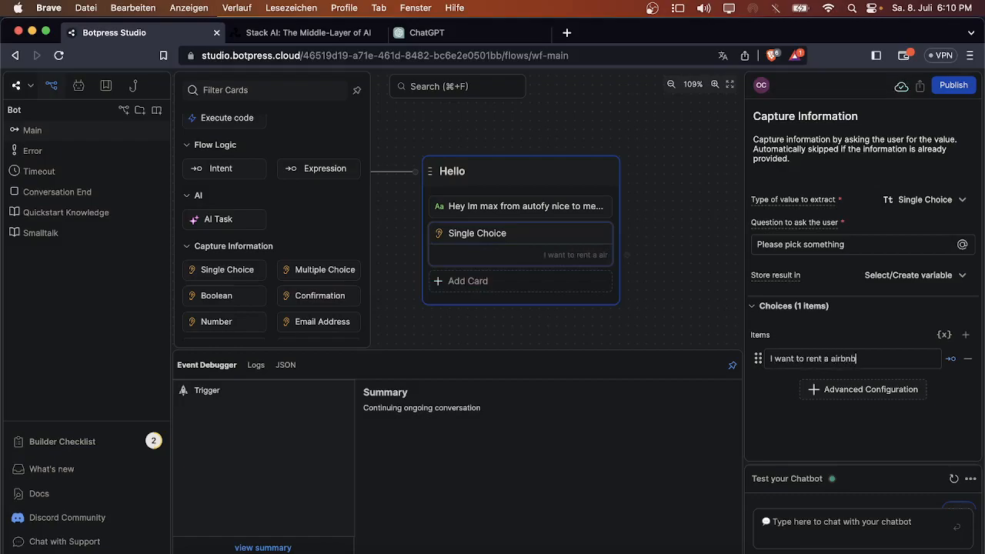
type(" longterm")
left_click(966, 336)
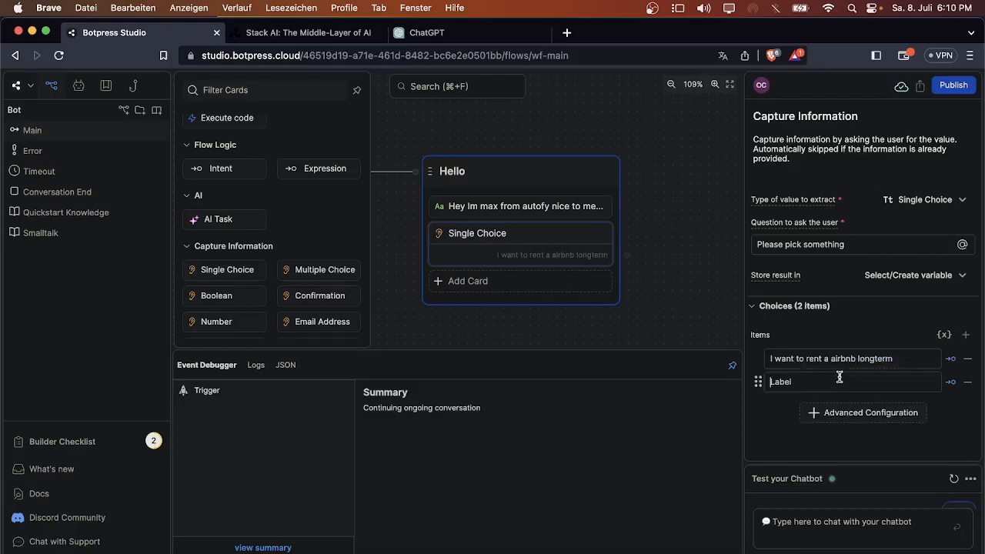
left_click(839, 377)
type("I want to rent a airbnb shortterm")
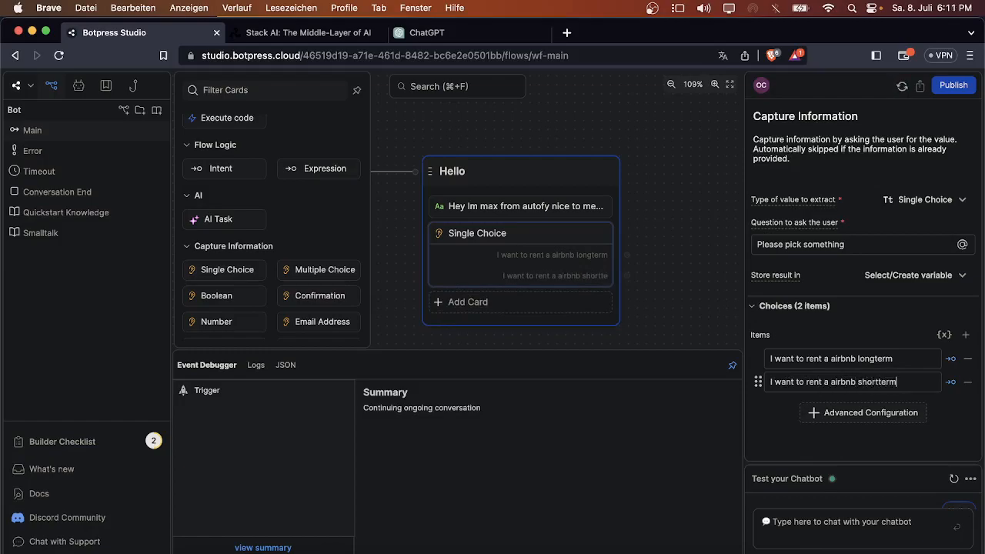
left_click(670, 314)
Step: Move the End node slightly lower and a little closer to the Hello node
scroll(658, 308, "up", 5)
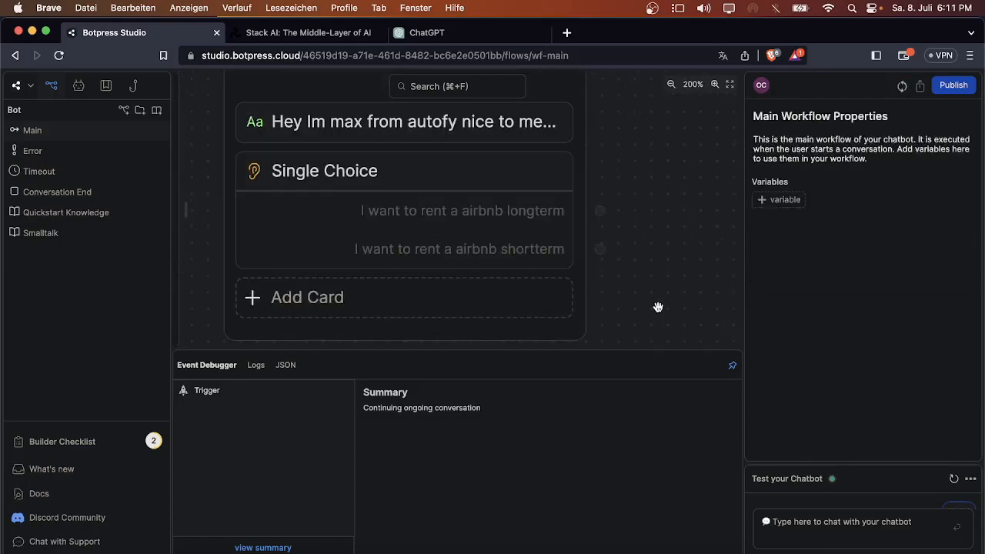
scroll(658, 308, "down", 5)
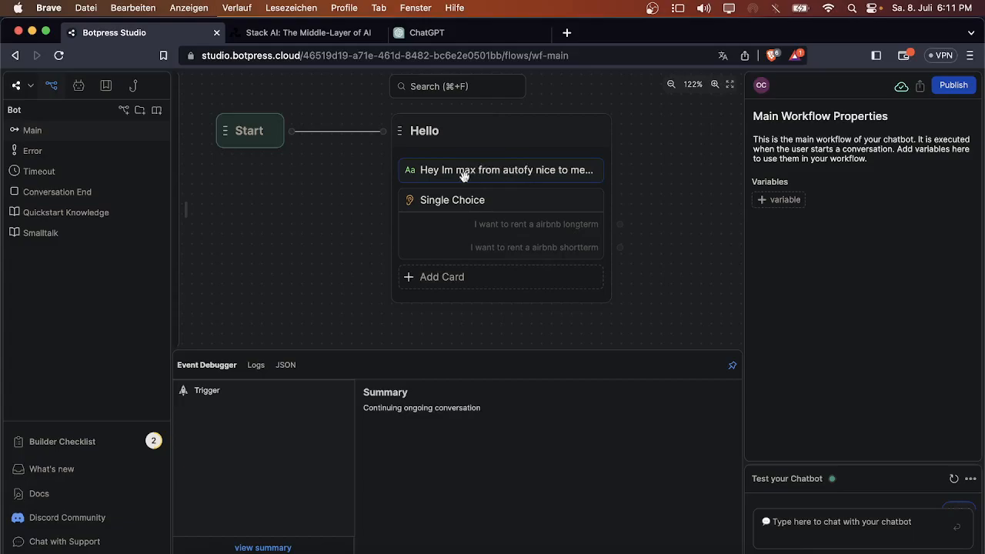
left_click(484, 199)
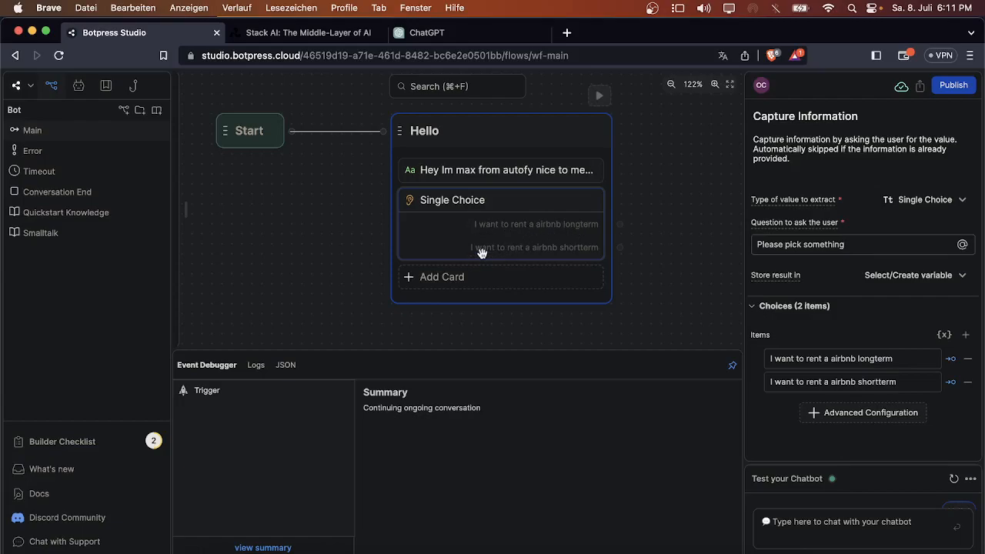
left_click_drag(631, 240, 545, 228)
scroll(546, 229, "down", 8)
scroll(593, 238, "up", 8)
scroll(540, 221, "down", 1)
scroll(454, 204, "down", 3)
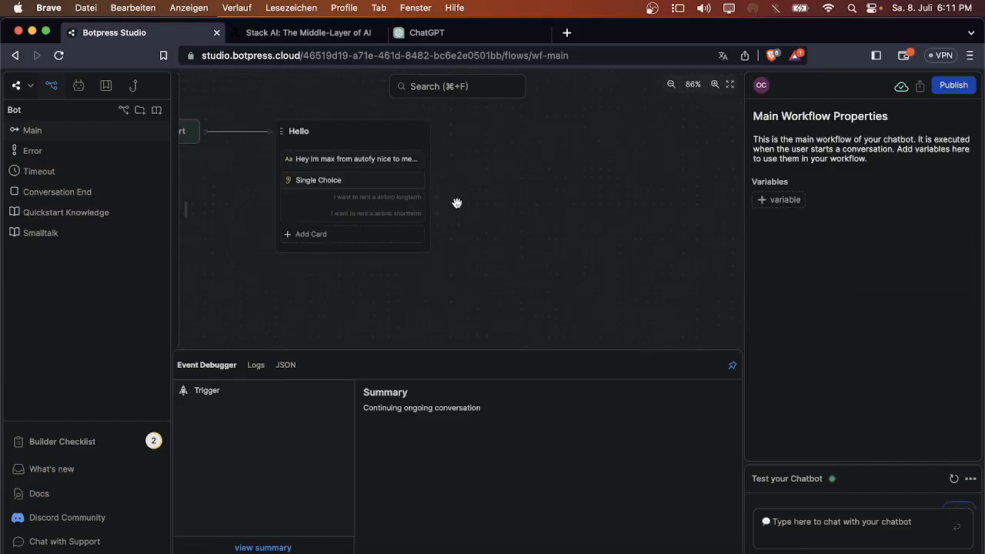
left_click_drag(550, 192, 522, 222)
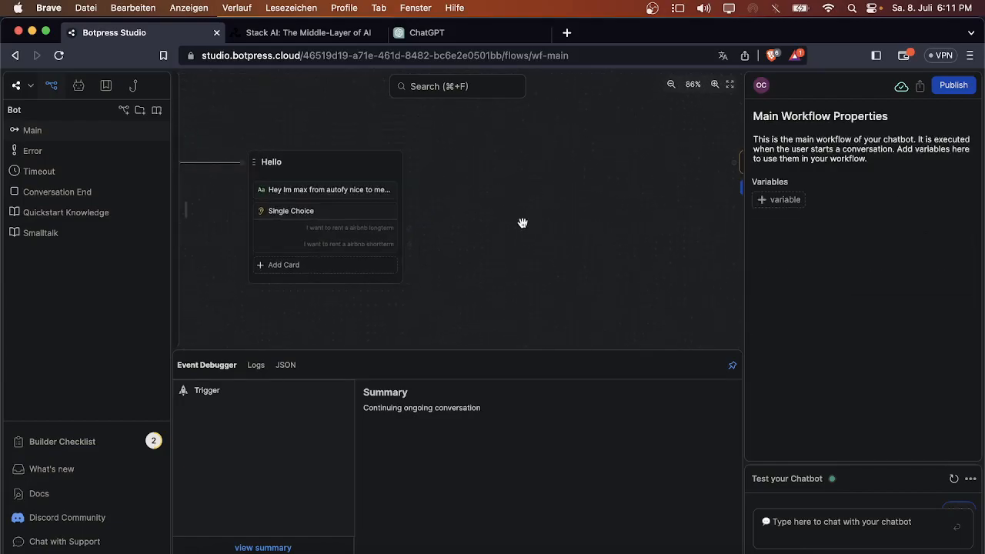
scroll(503, 222, "right", 5)
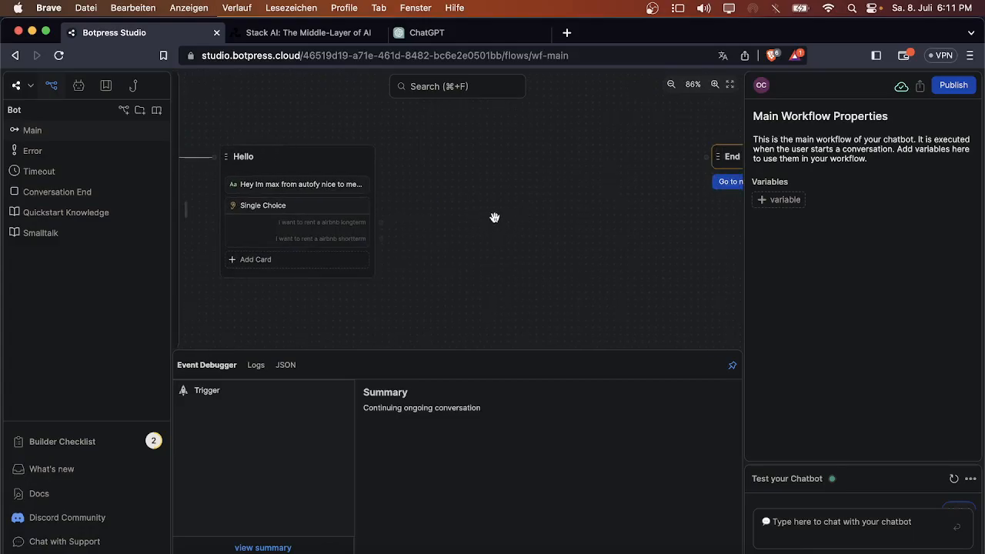
left_click_drag(598, 183, 580, 227)
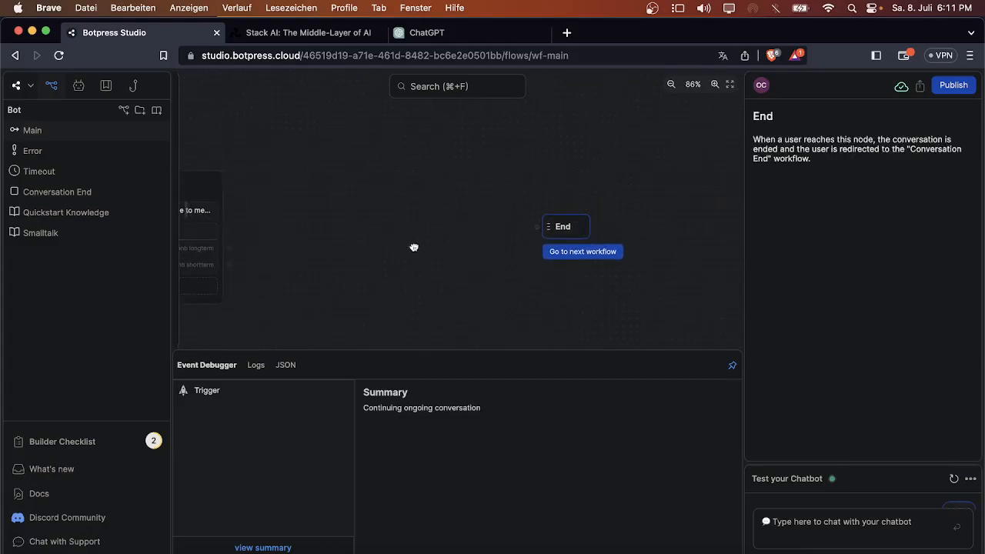
left_click_drag(414, 244, 538, 226)
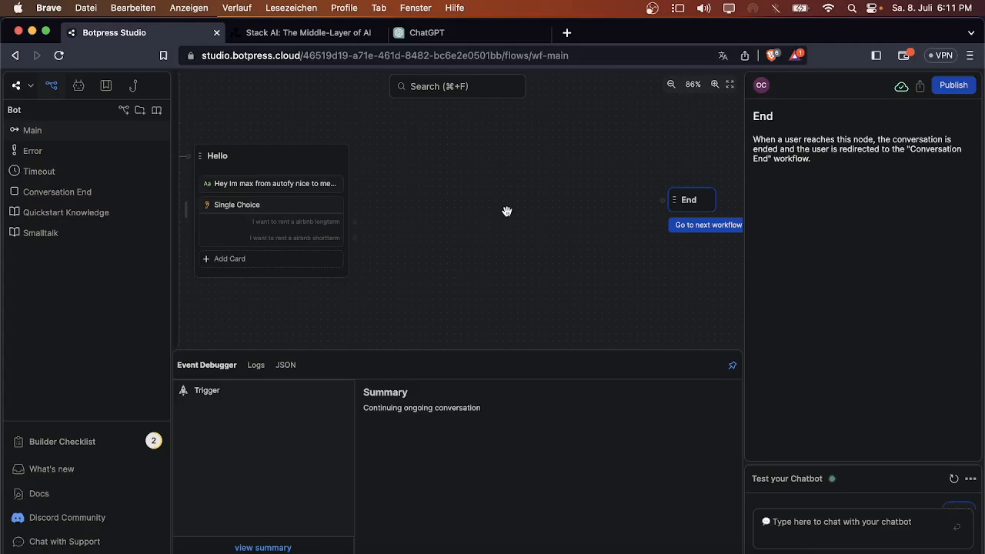
Step: Add a standard node between Hello and End, rename it Knowledge, and line it up with the End node
right_click(439, 211)
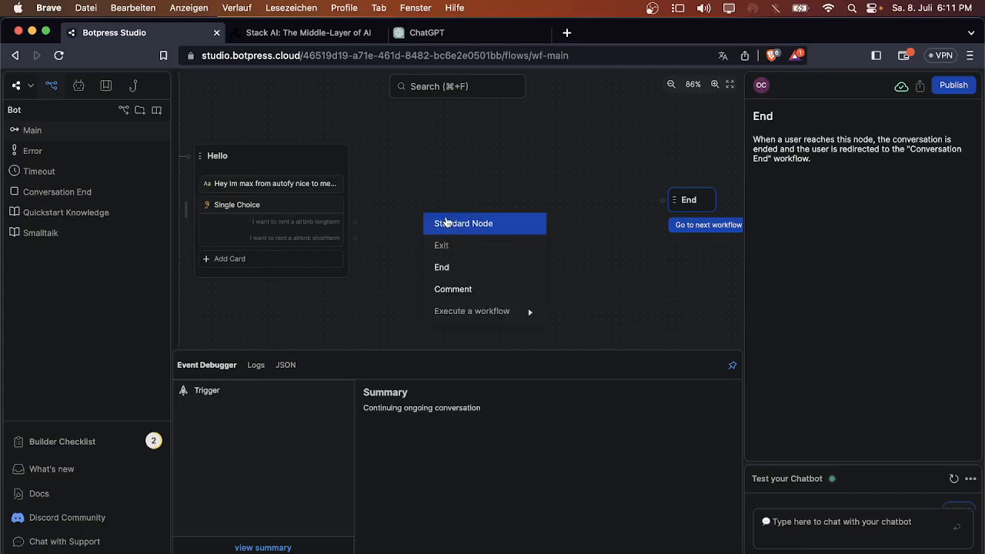
left_click(446, 223)
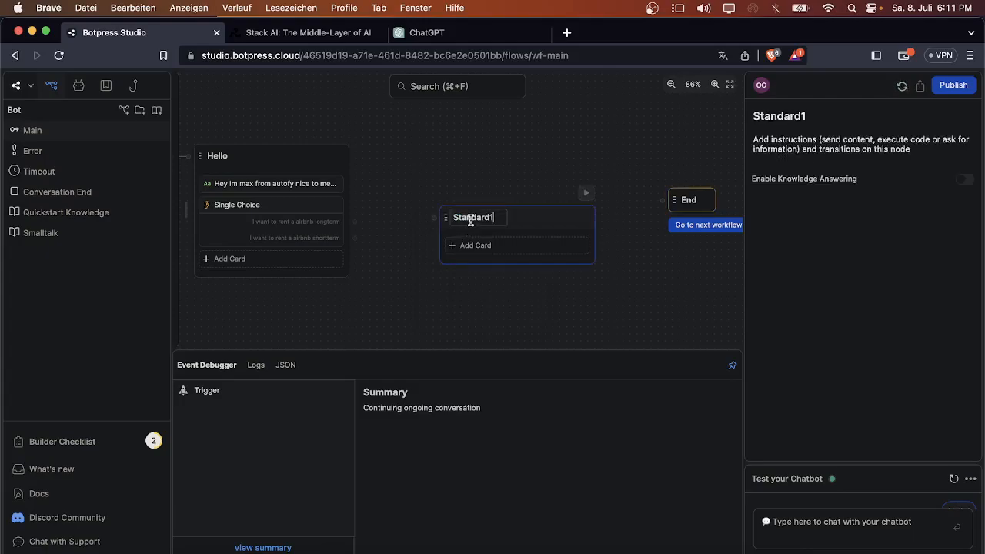
double_click(471, 219)
type("Kn")
left_click(492, 166)
left_click_drag(516, 219, 523, 203)
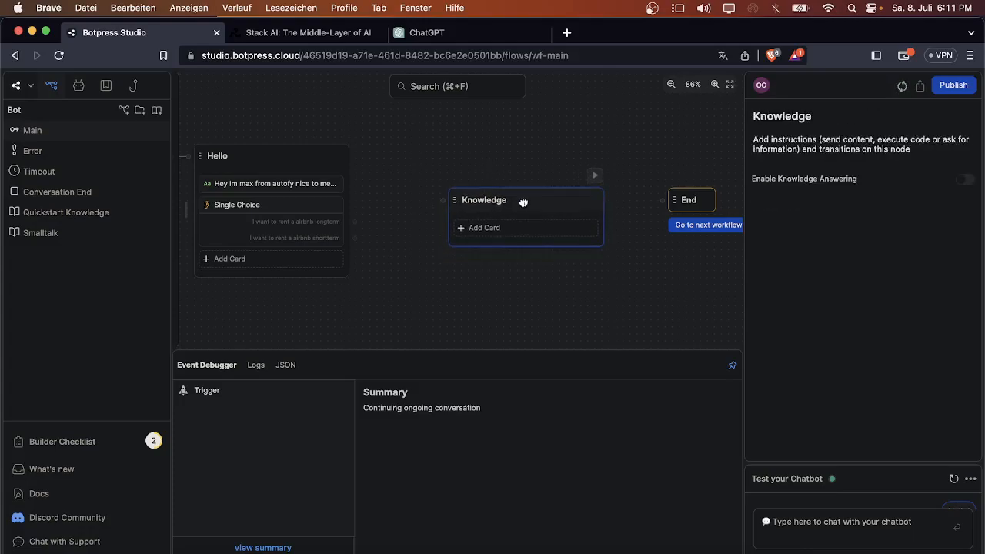
Step: Add two new knowledge bases to the bot and give the second one a Documents source
left_click(156, 111)
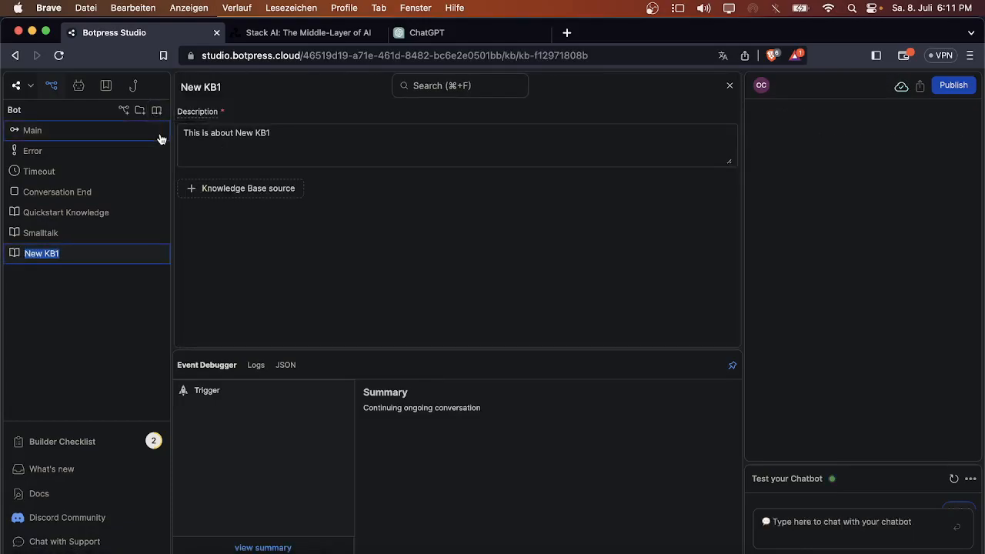
left_click(35, 133)
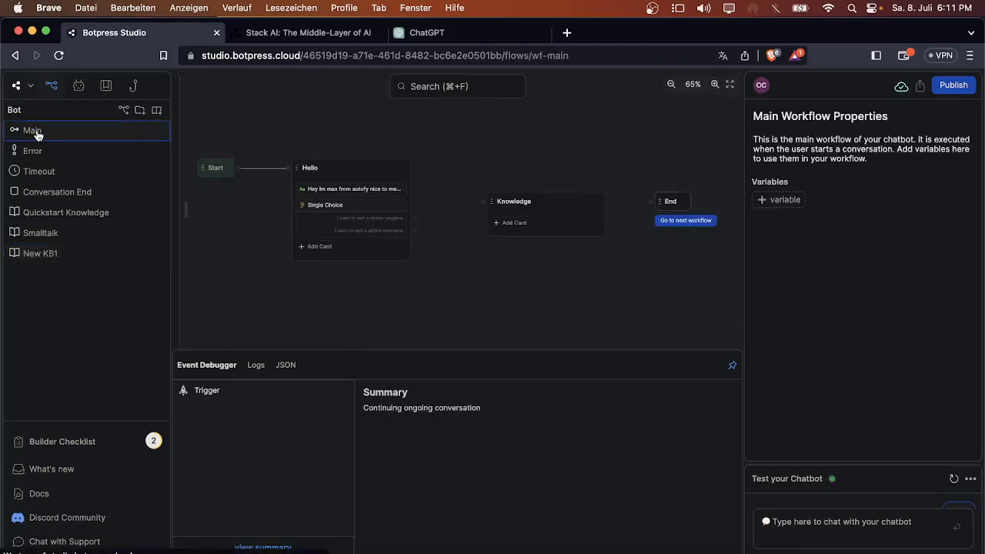
left_click(157, 112)
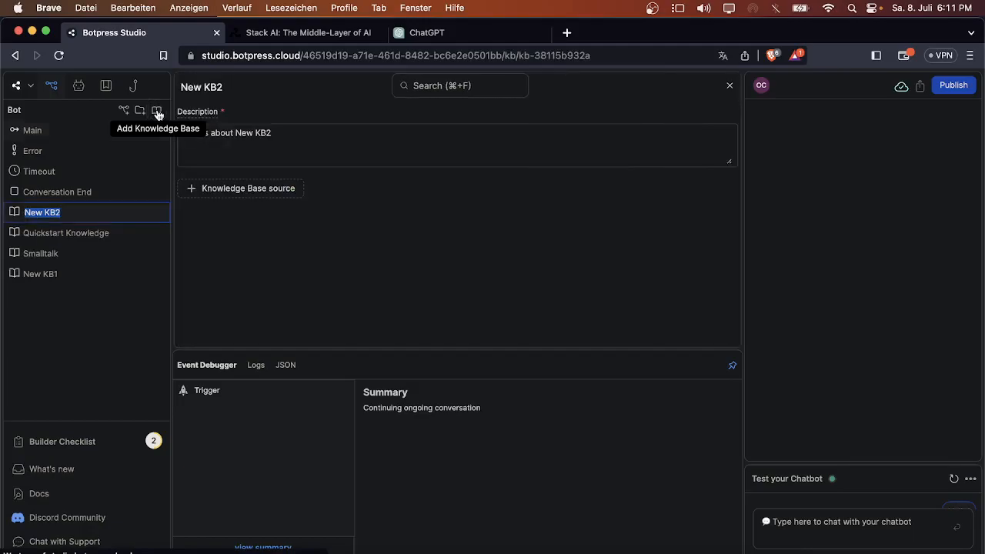
left_click(230, 192)
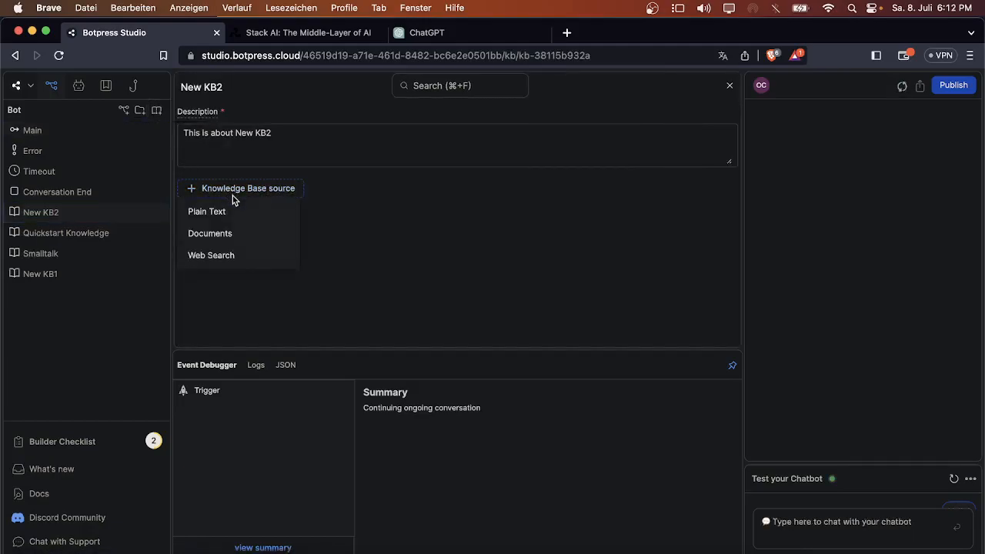
left_click(228, 241)
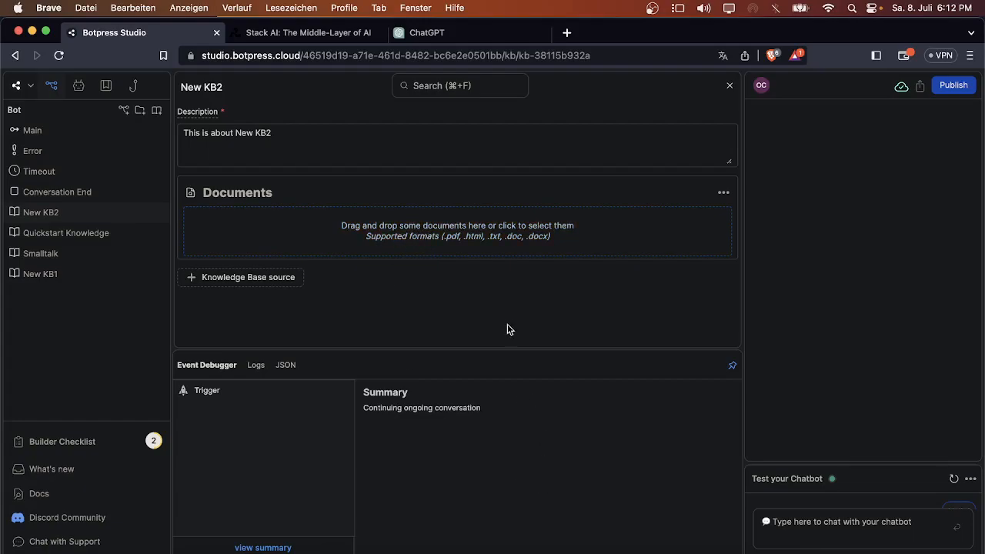
Step: In a blank Microsoft Word document, write two question-and-answer pairs: "How are you?" with "Im fine", and a weather question with "The weather is good!"
left_click(522, 548)
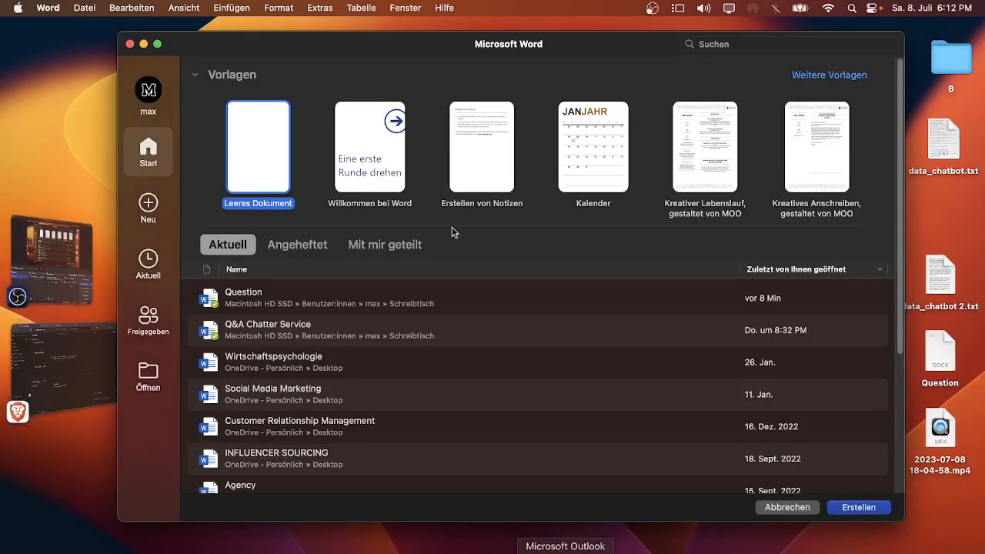
double_click(247, 155)
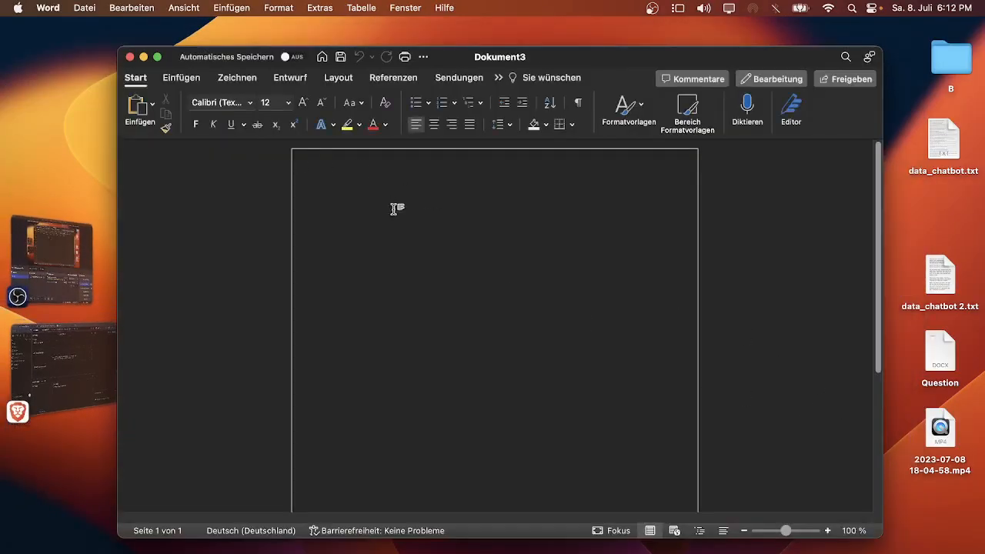
type("Que")
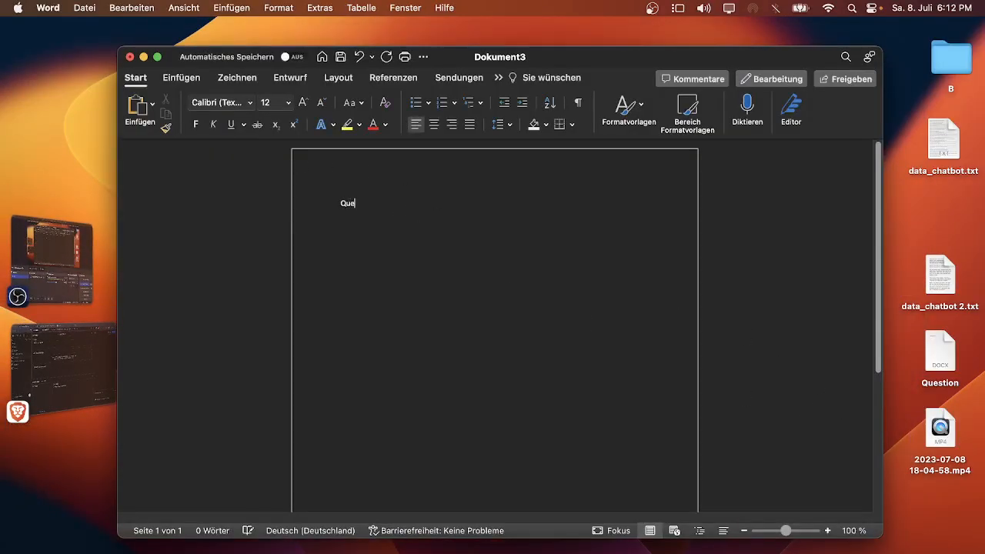
type("stion: How are you")
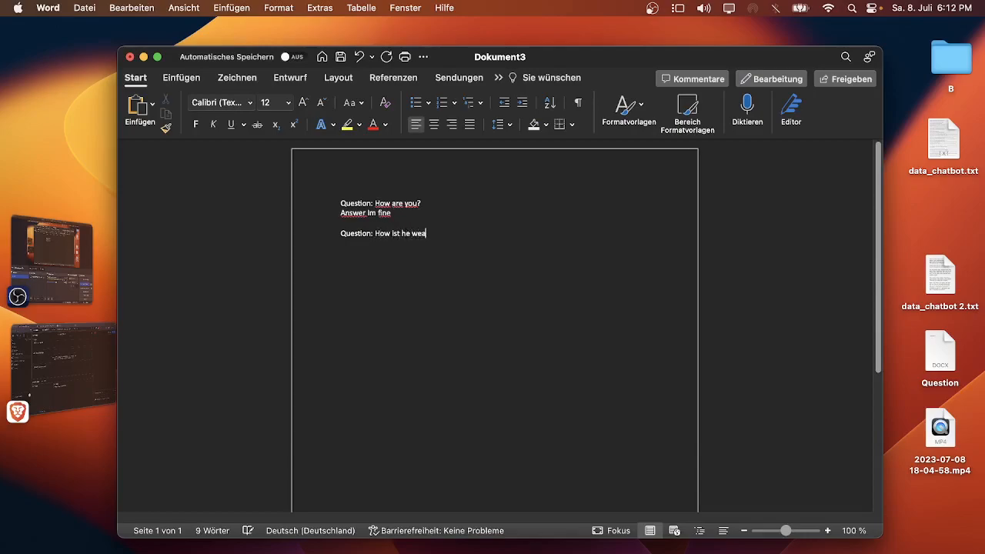
type("? ")
type("A")
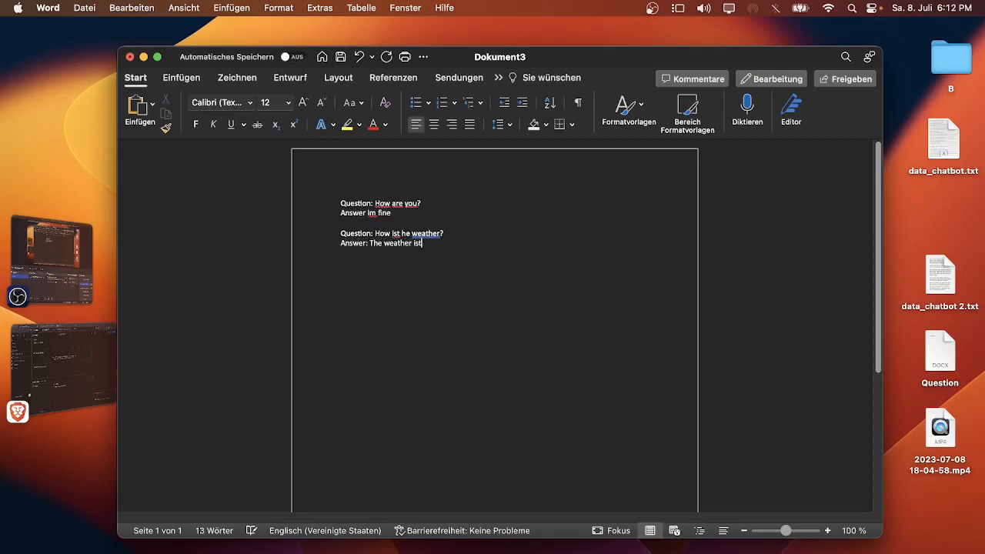
type("nswer: The weather is good!")
left_click(368, 214)
key("BackSpace")
type(":")
Step: Save the Word document to the desktop (Schreibtisch) as Question 2 in .docx format and close it
key("super+s")
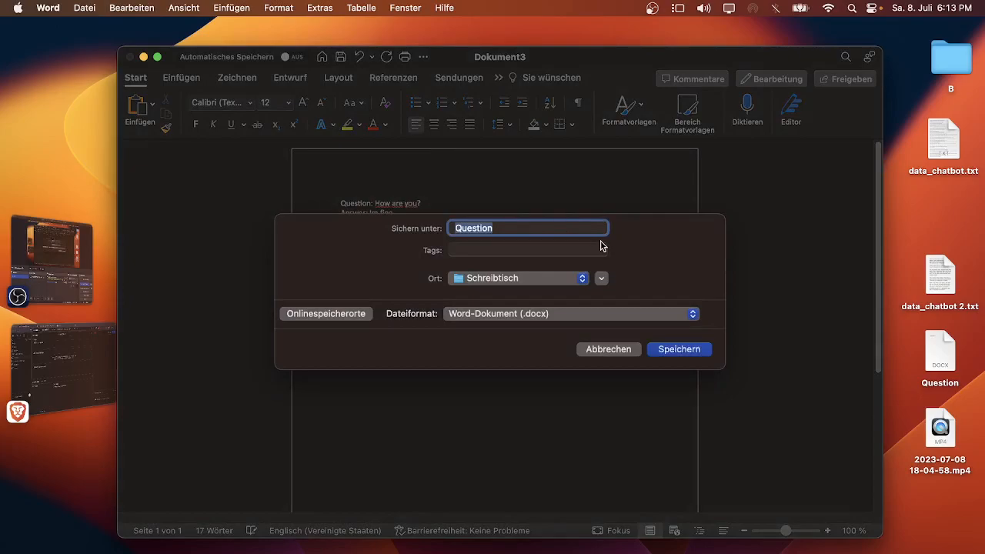
type("Question 2")
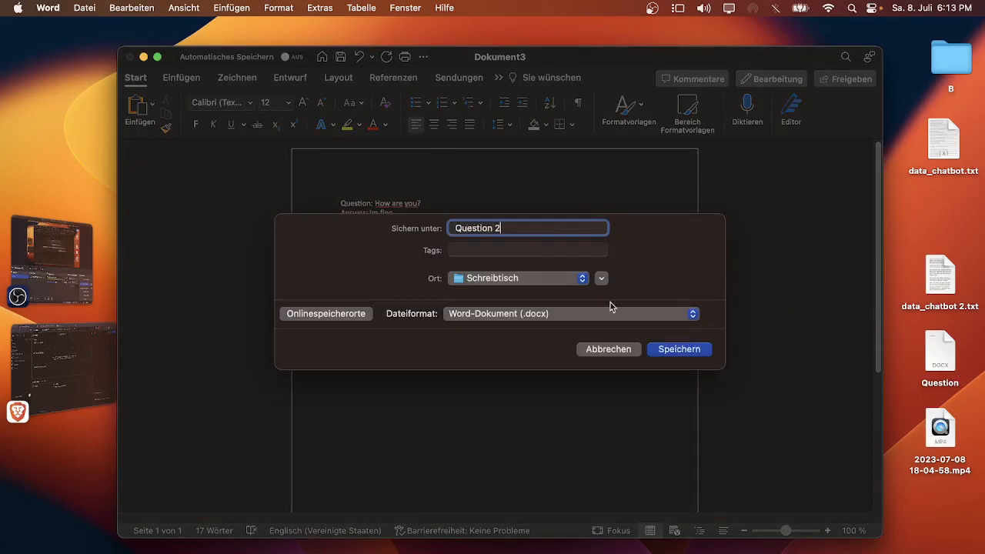
left_click(665, 349)
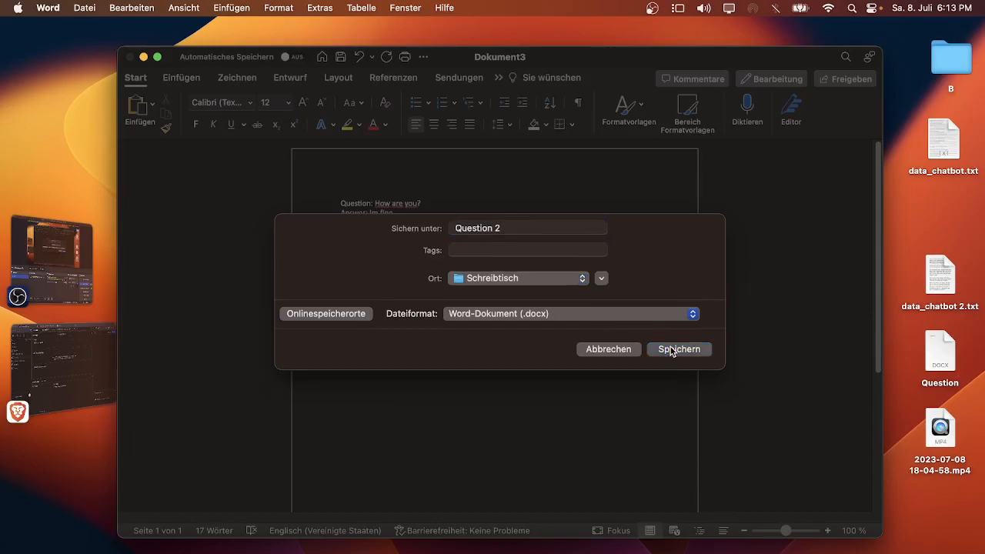
left_click(130, 57)
Step: Switch back to Botpress and upload Question 2.docx from the desktop to New KB2's Documents source
left_click(77, 352)
left_click_drag(675, 40, 578, 27)
left_click_drag(940, 504, 404, 245)
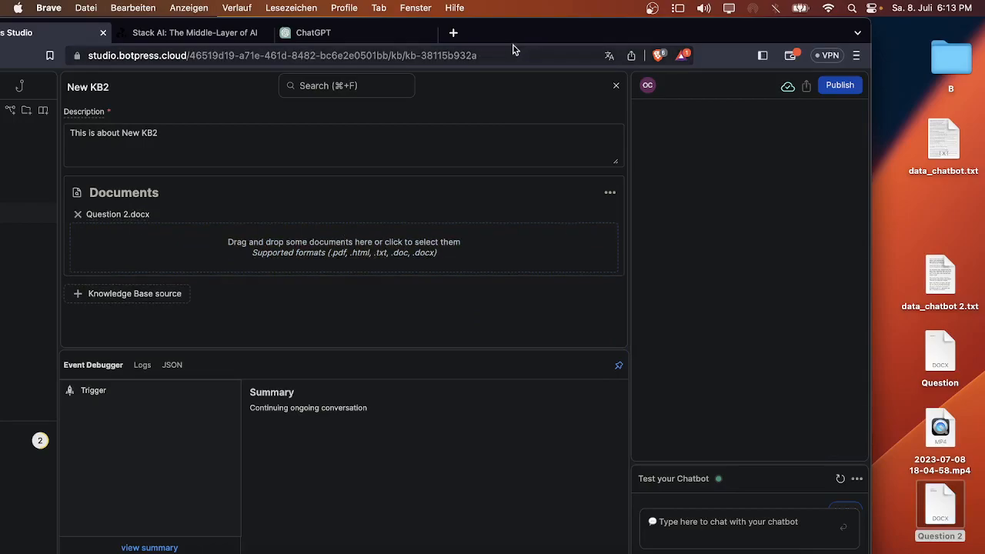
left_click_drag(513, 44, 629, 47)
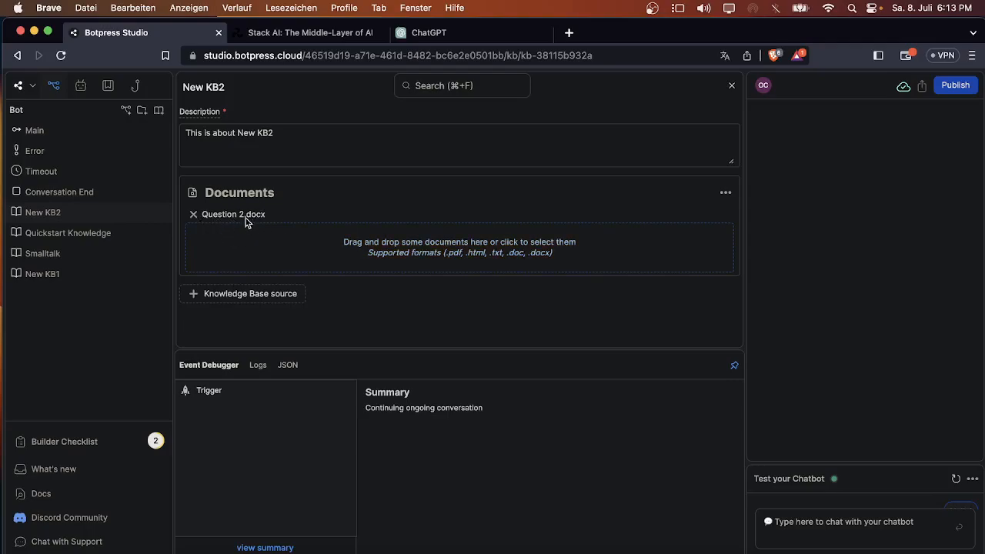
Step: Rename the New KB2 knowledge base to Knowledge
right_click(68, 224)
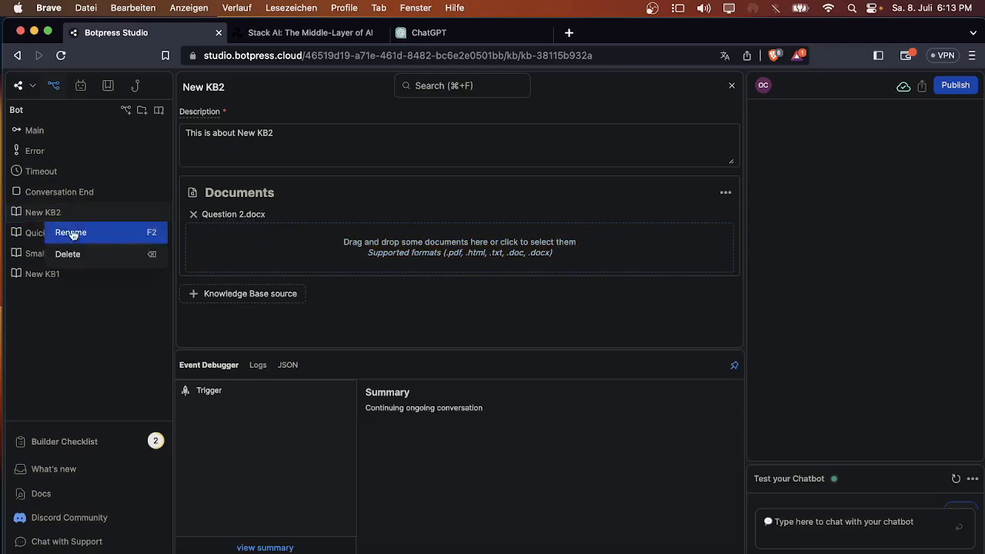
left_click(86, 240)
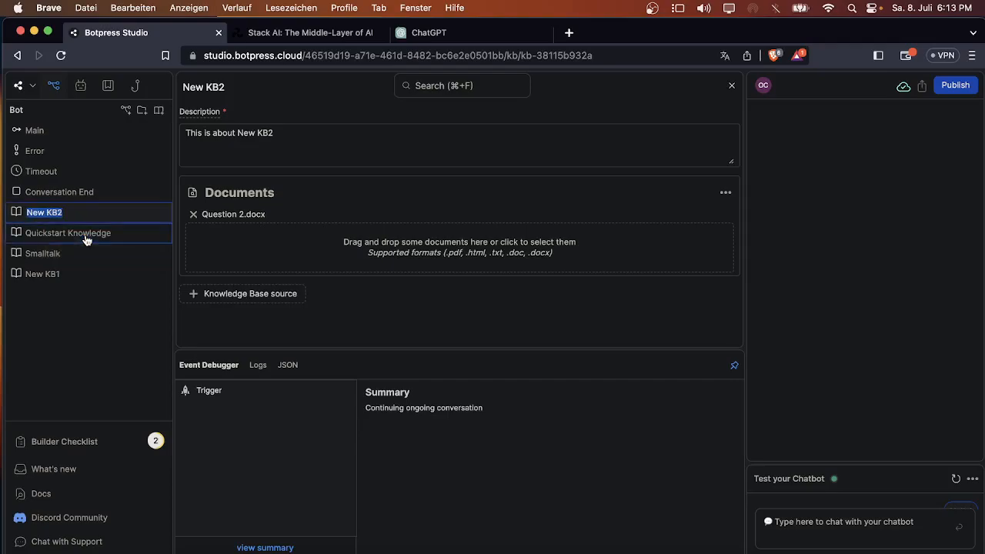
type("Kno")
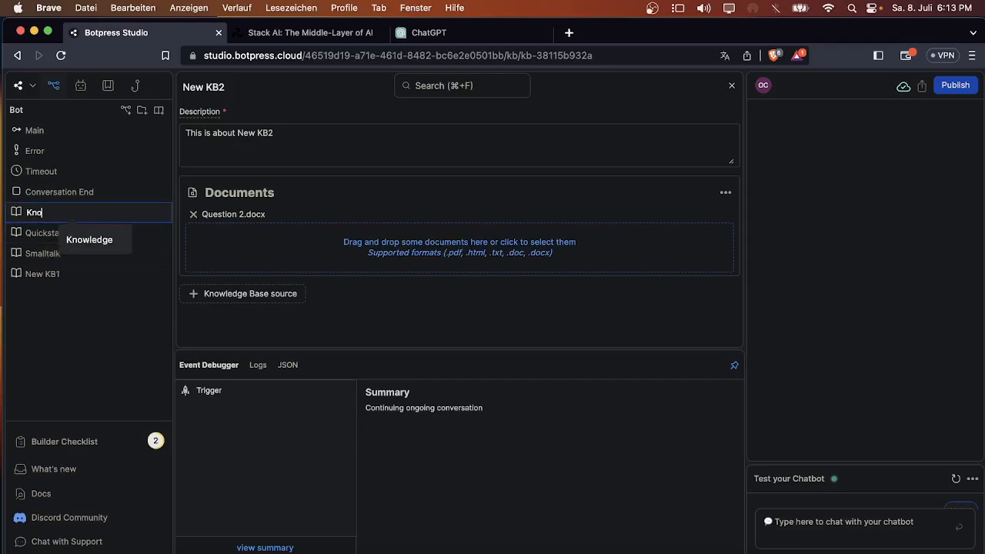
type("wle")
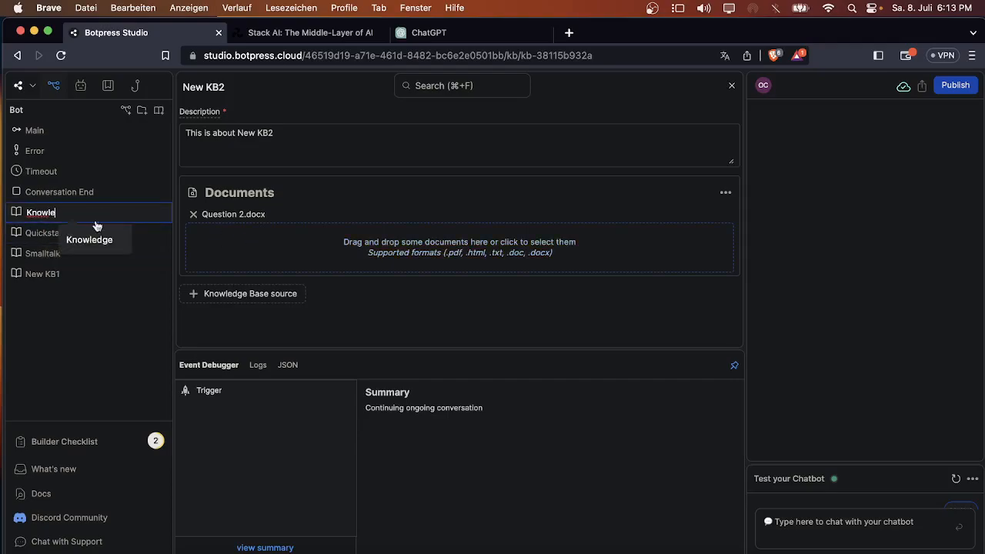
left_click(97, 240)
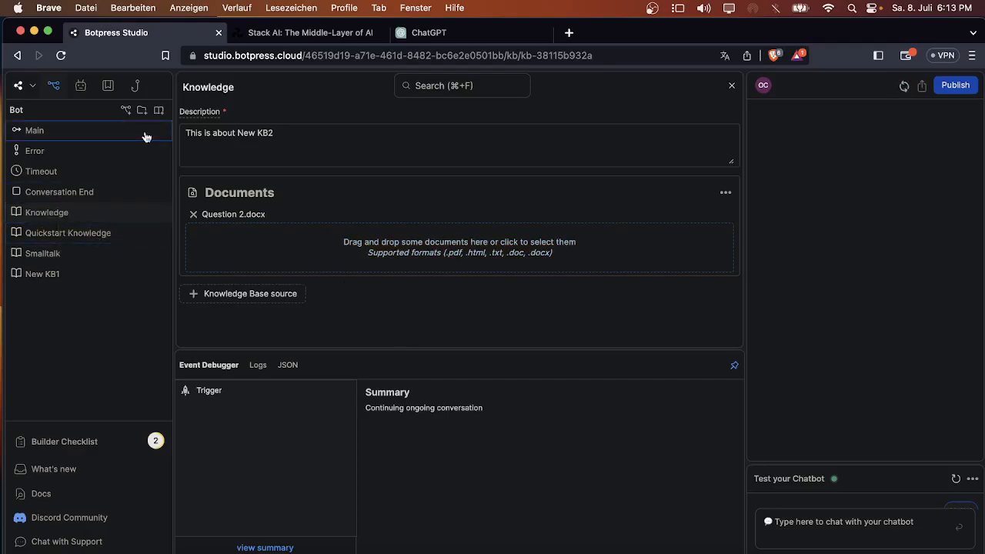
Step: Turn off Answer on Start Node in the Knowledge Agent's configuration and save it
left_click(80, 86)
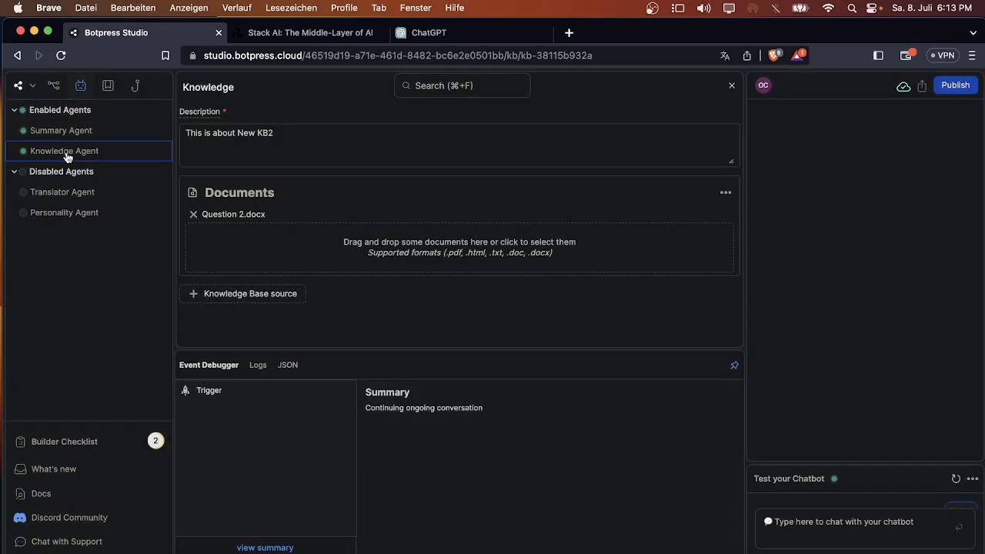
left_click(67, 154)
left_click(271, 298)
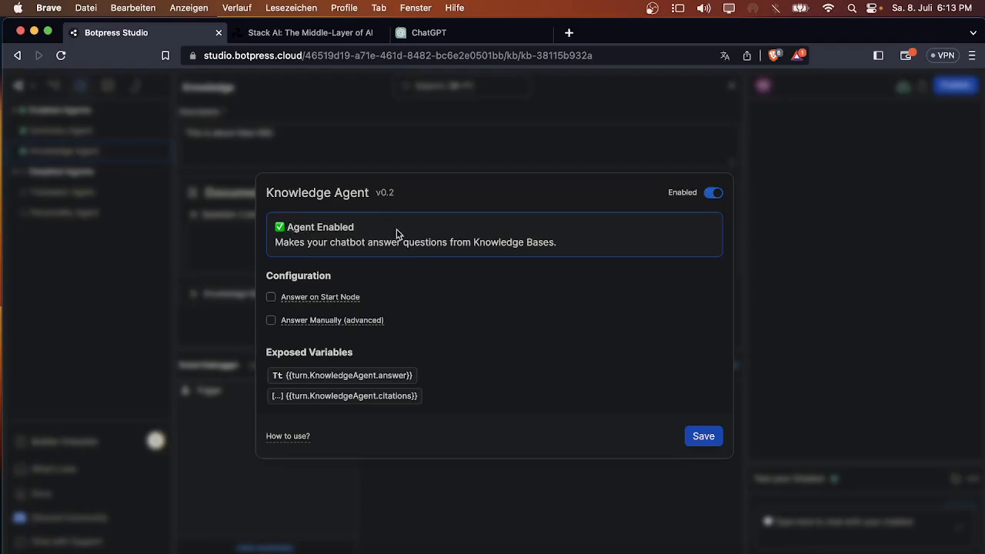
left_click(702, 437)
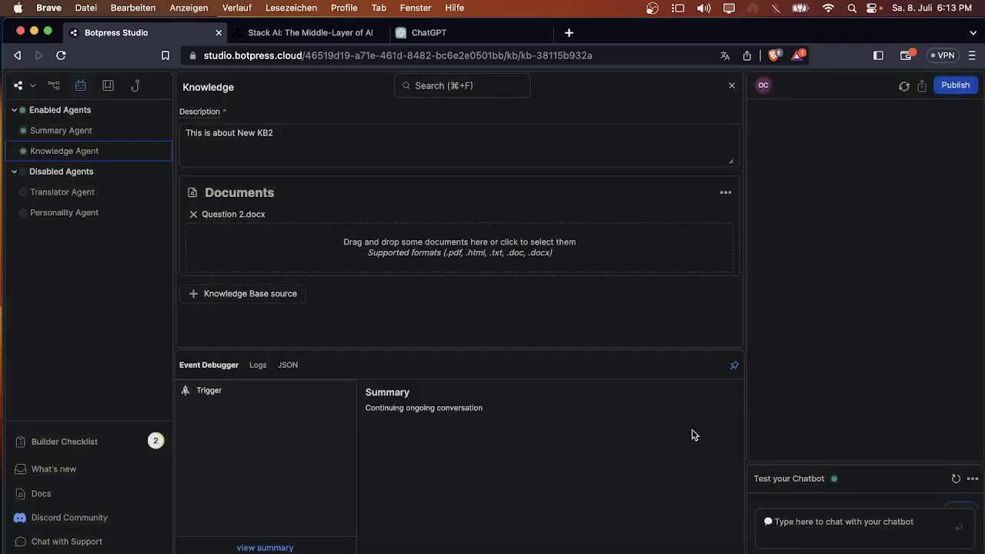
Step: In the Main workflow, move the Knowledge node slightly up and add a Single Choice card to it
left_click(54, 88)
left_click(34, 131)
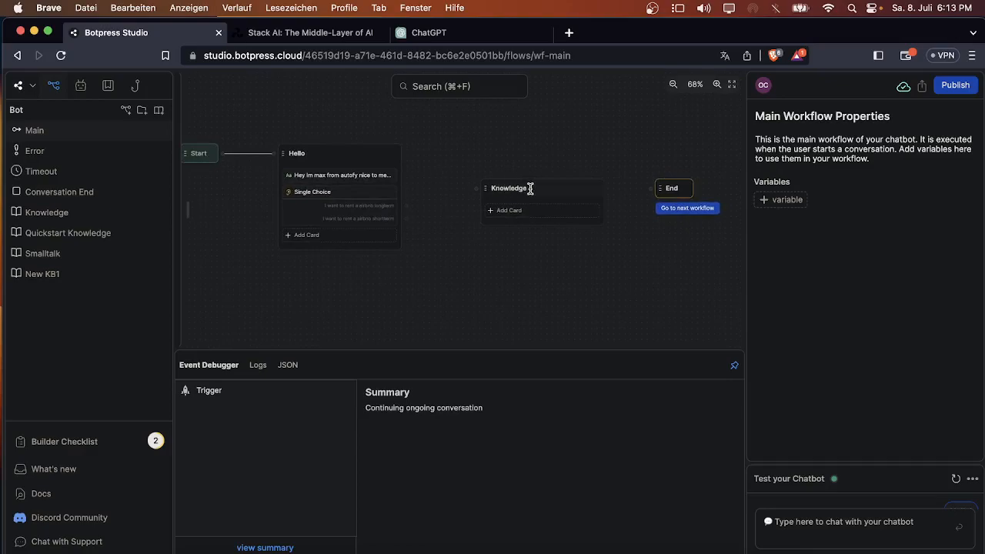
left_click(531, 188)
left_click_drag(530, 186, 523, 168)
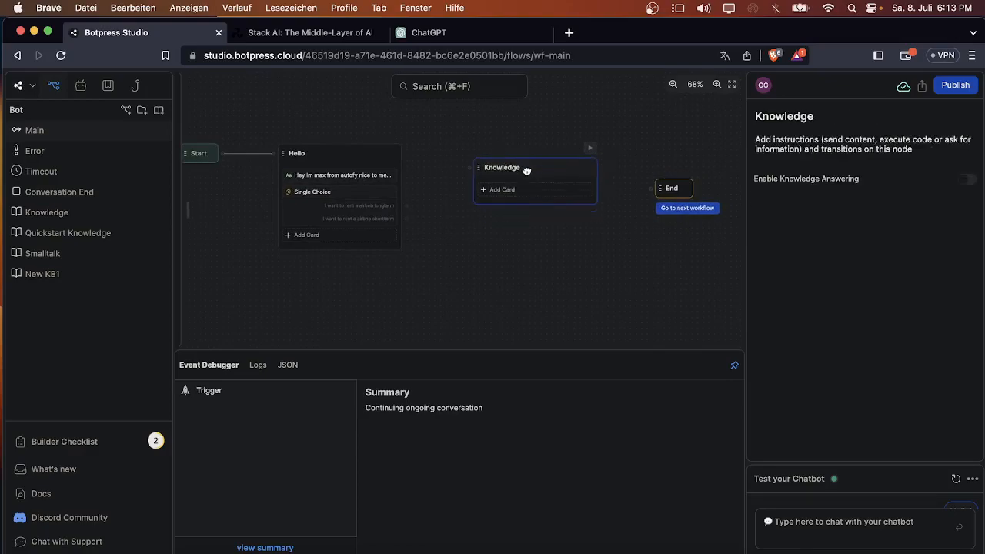
left_click(511, 195)
scroll(262, 200, "down", 5)
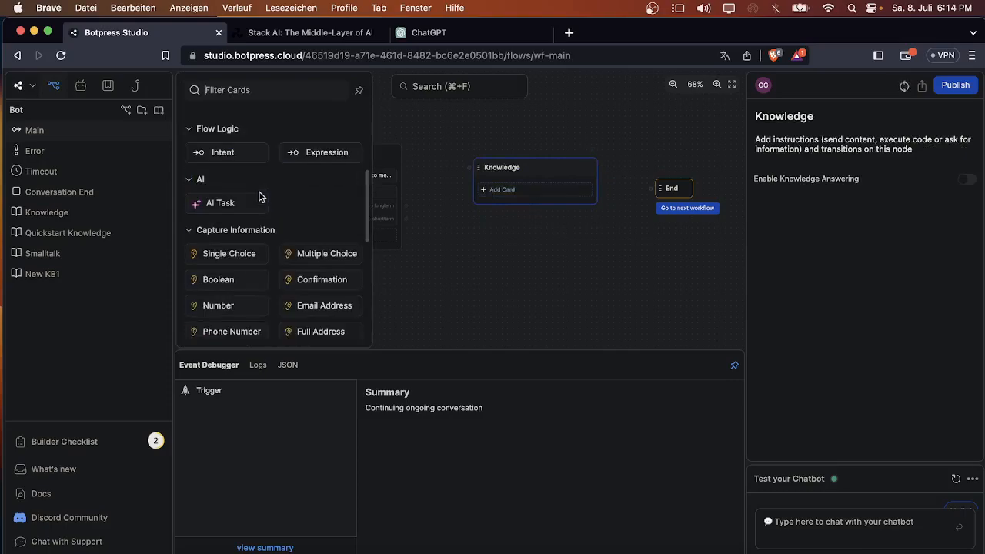
left_click(231, 253)
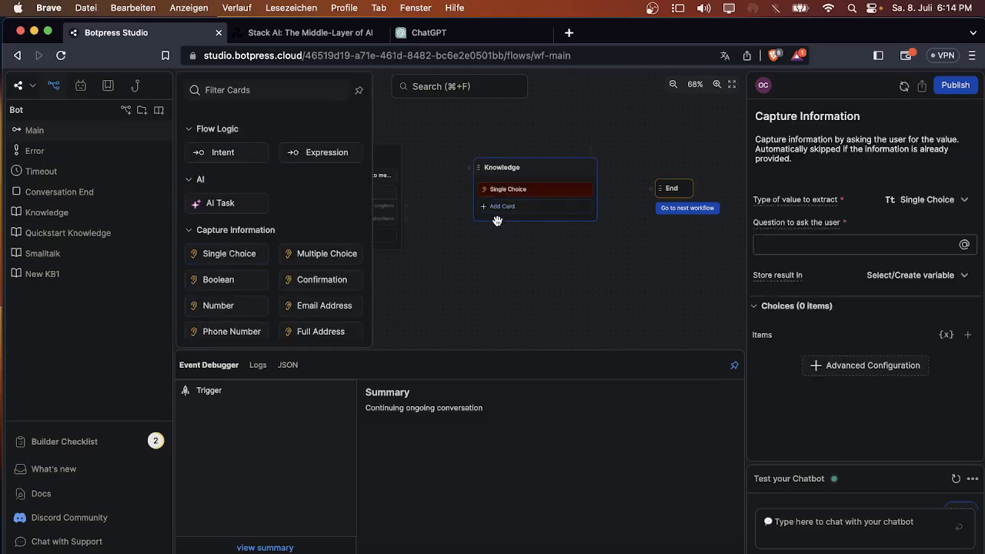
Step: Store the Single Choice card's result in a new variable named question
left_click(869, 278)
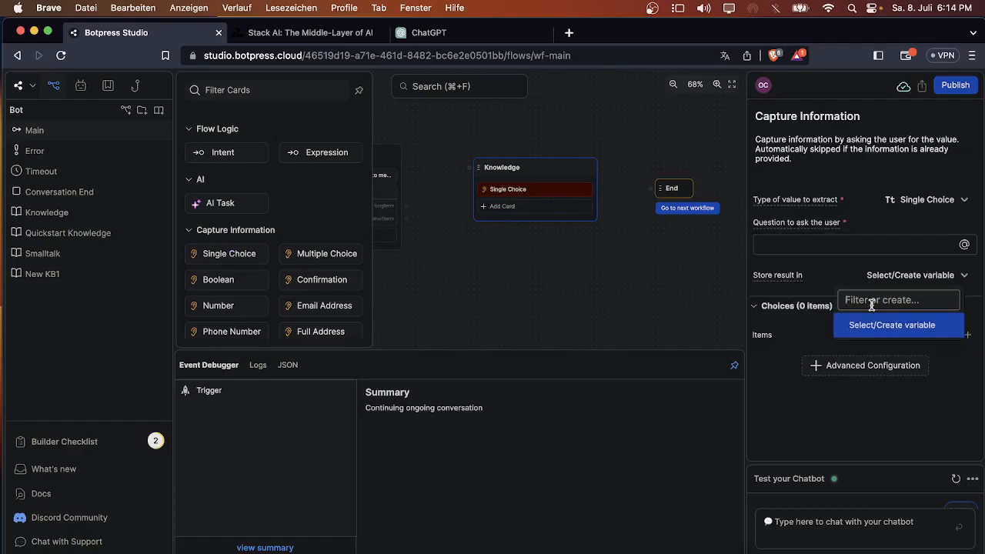
type("question")
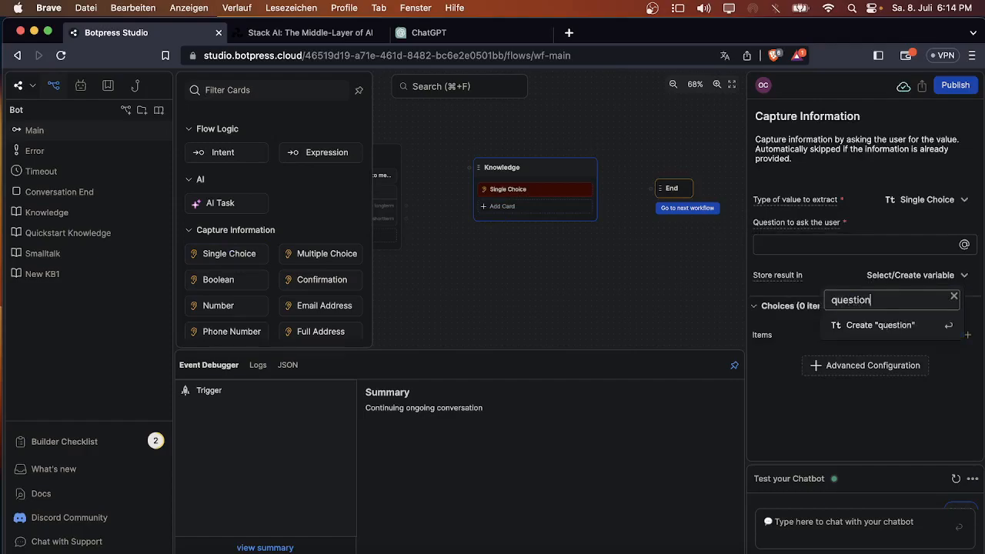
left_click(872, 324)
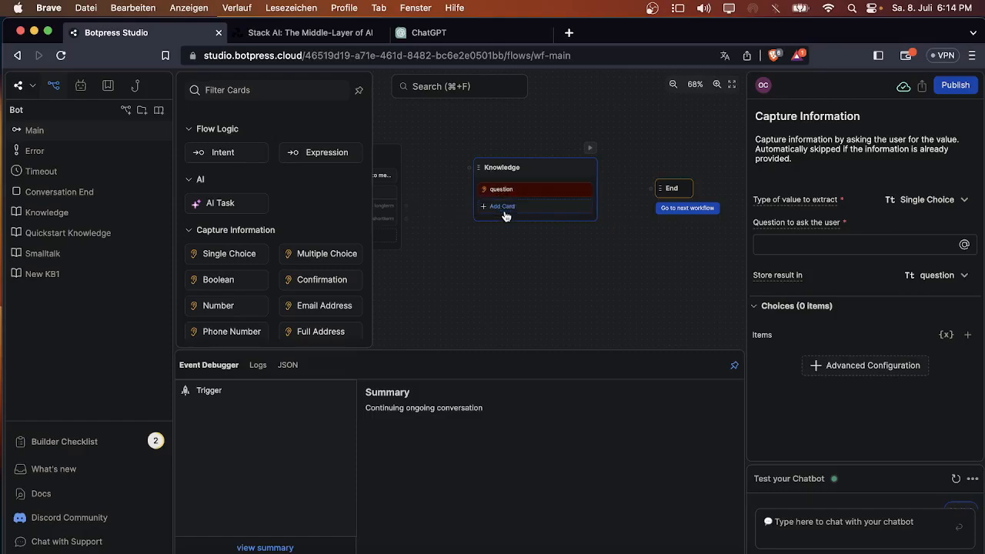
Step: Add two Expression transition cards to the Knowledge node below the question card
scroll(363, 233, "down", 8)
scroll(363, 231, "up", 12)
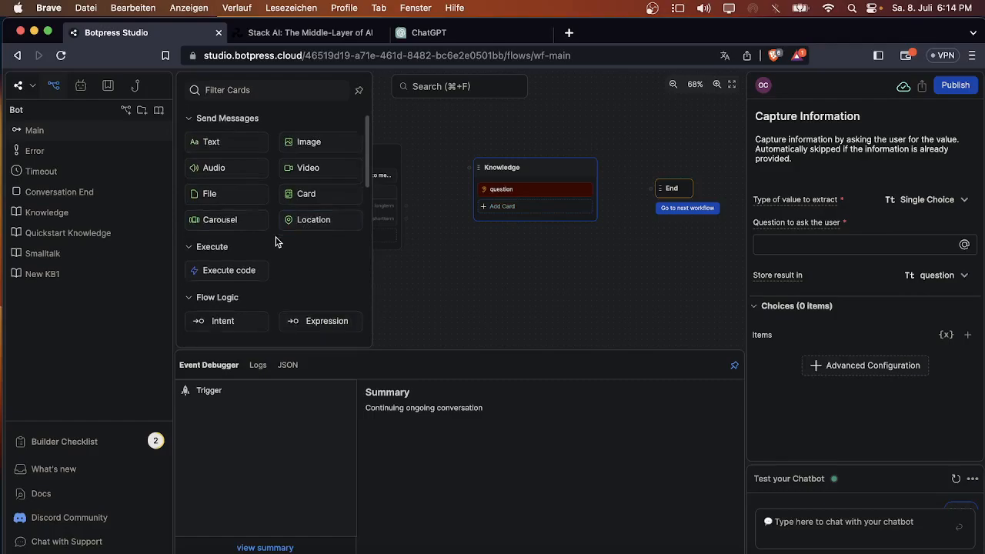
left_click(301, 314)
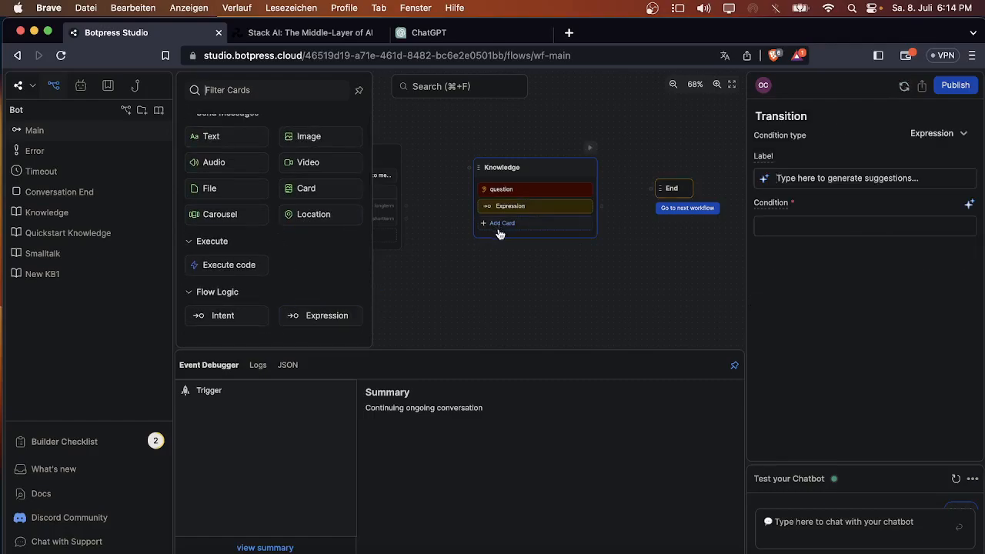
scroll(367, 250, "down", 1)
left_click(320, 286)
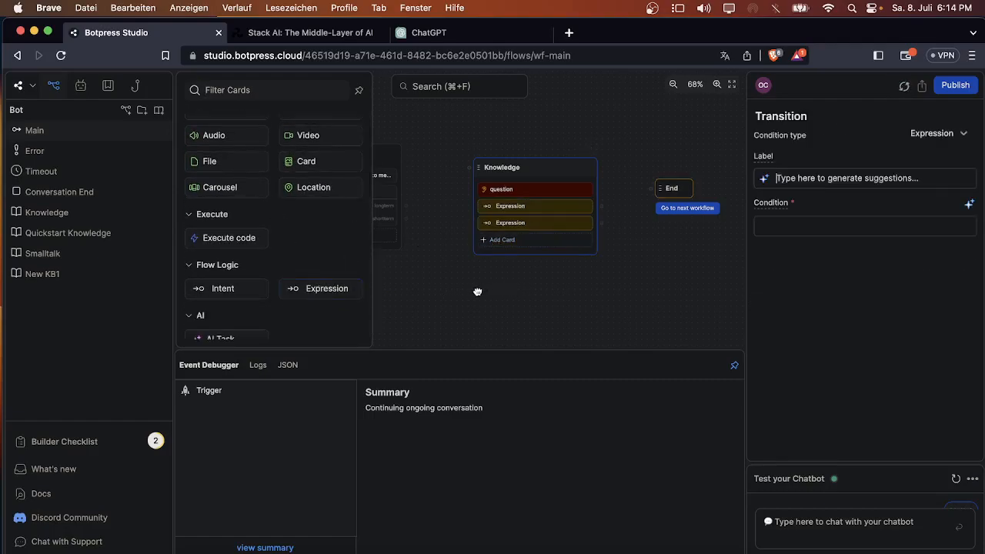
Step: Set the question card's prompt to "What would you like to know?" and align the Knowledge node level with the Hello node
left_click(531, 191)
left_click(850, 248)
type("Wha")
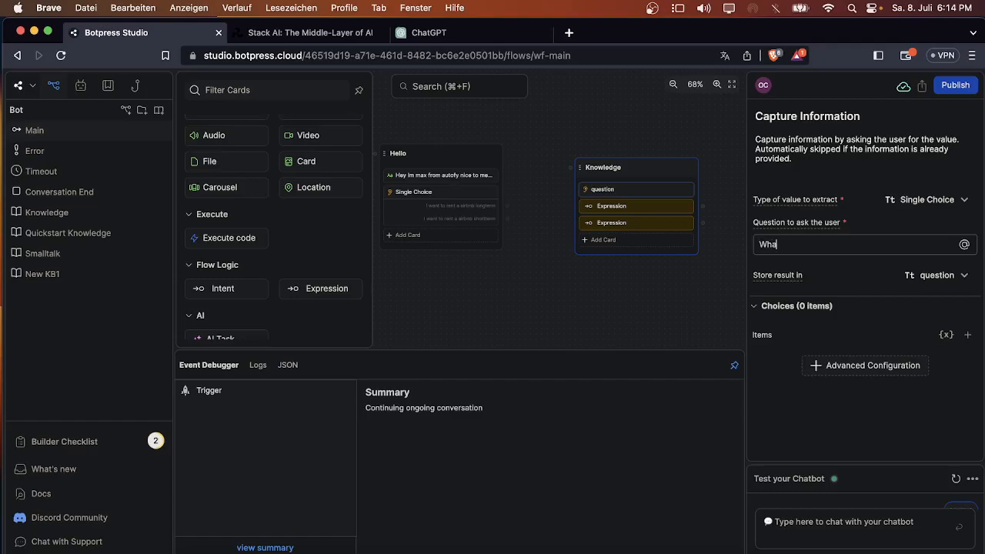
type("t would you like to know?")
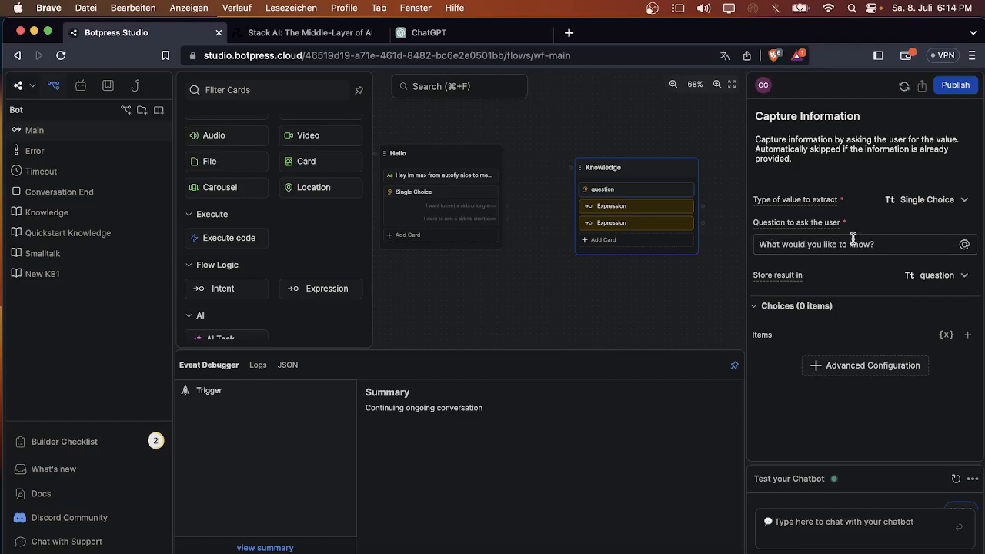
left_click_drag(621, 165, 620, 158)
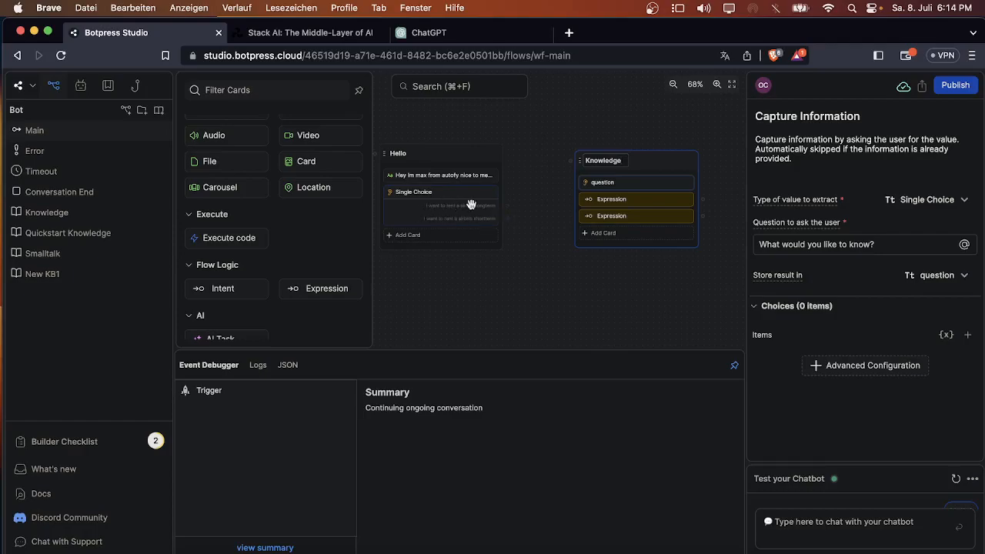
left_click_drag(639, 164, 639, 157)
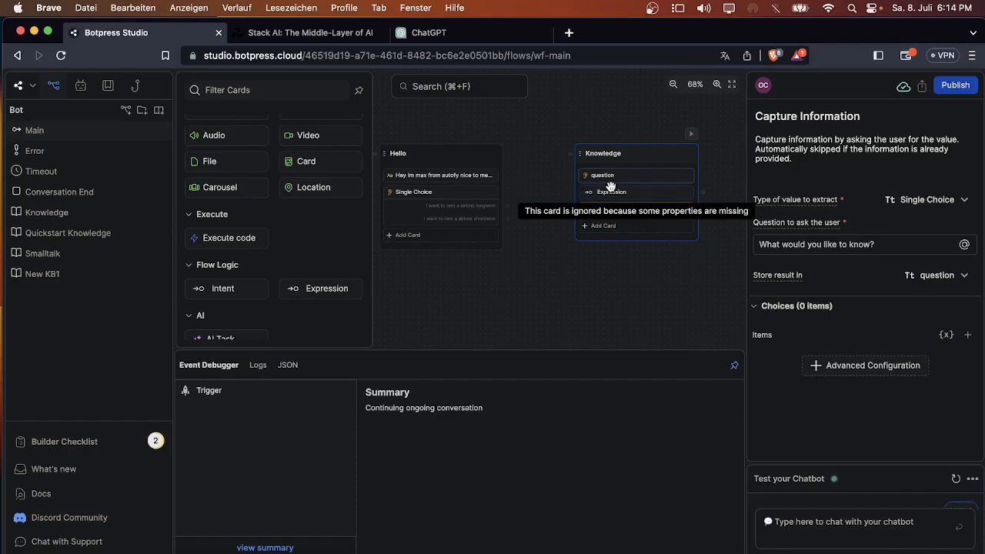
scroll(574, 225, "right", 5)
scroll(589, 192, "down", 3)
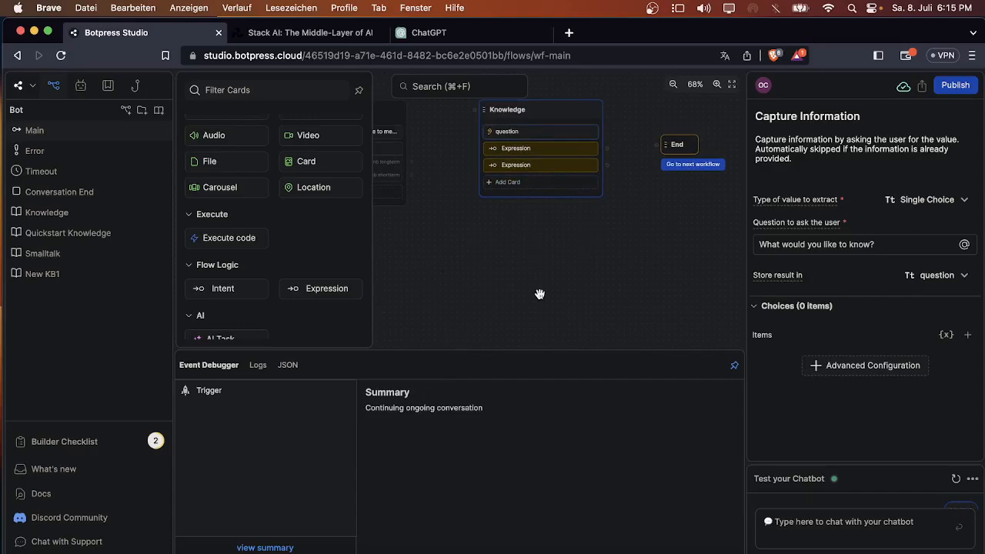
left_click_drag(453, 277, 515, 293)
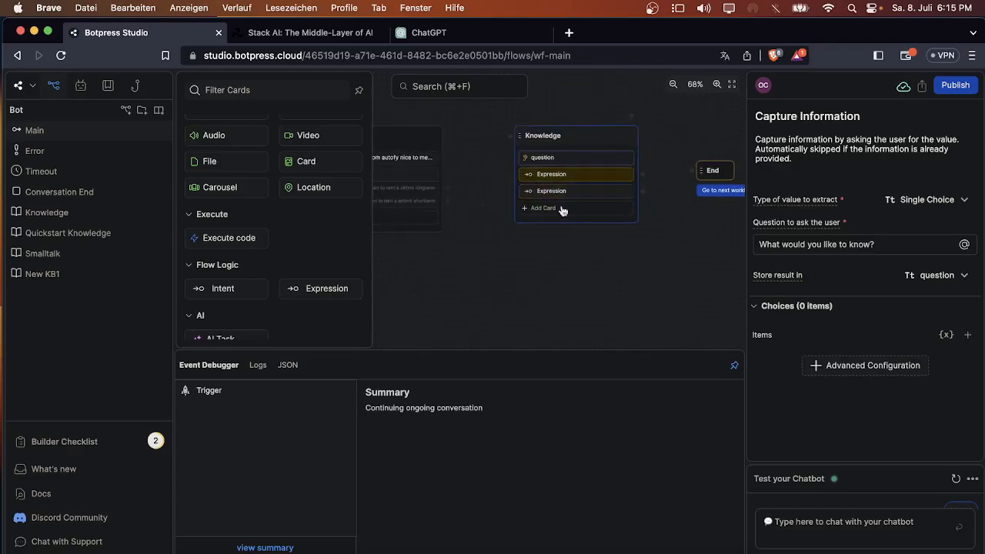
scroll(578, 223, "right", 2)
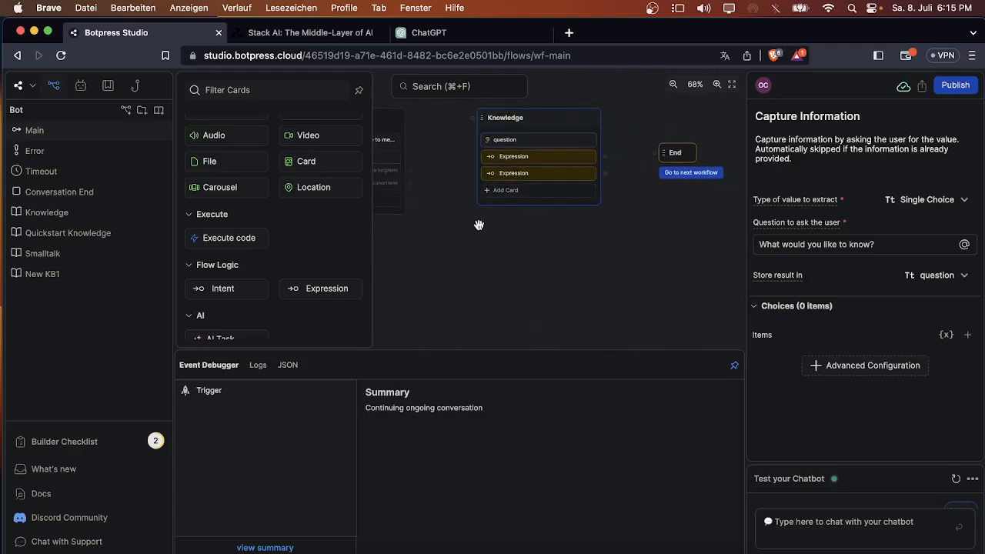
scroll(500, 277, "left", 2)
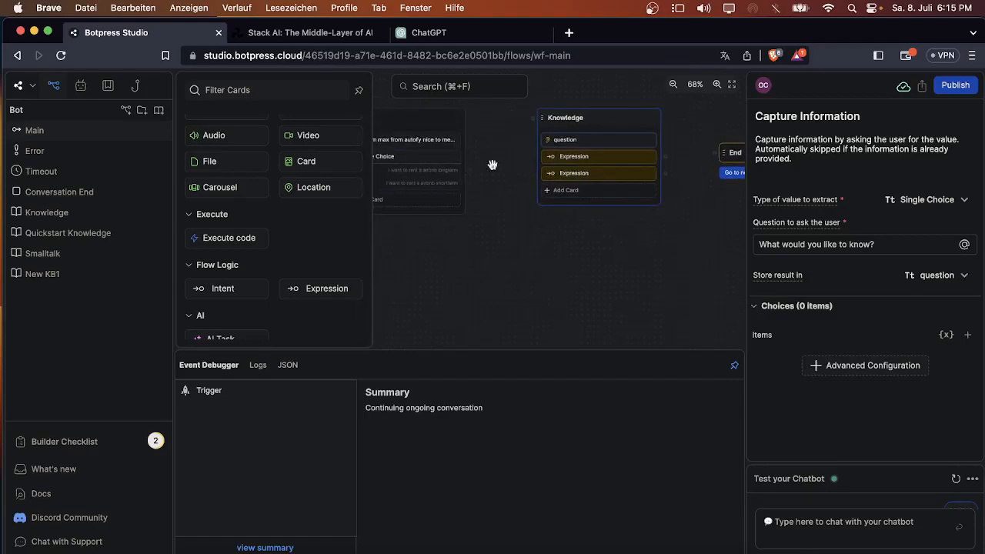
scroll(500, 228, "left", 1)
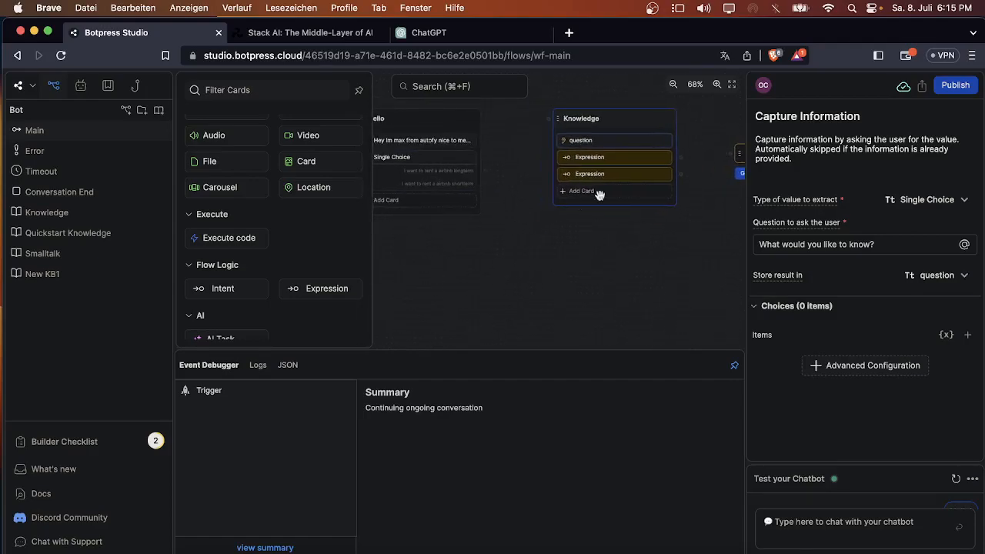
scroll(516, 281, "left", 2)
left_click(508, 288)
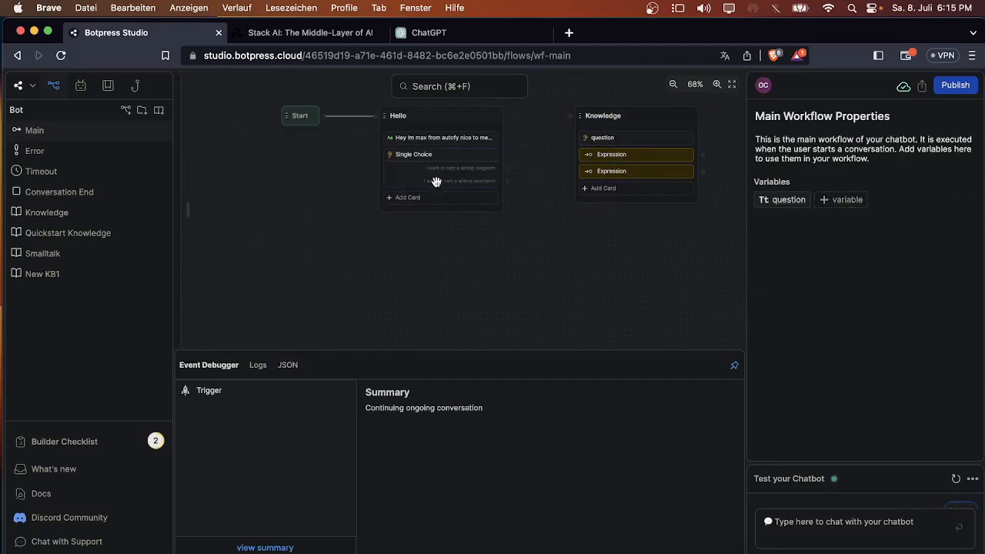
scroll(553, 225, "right", 2)
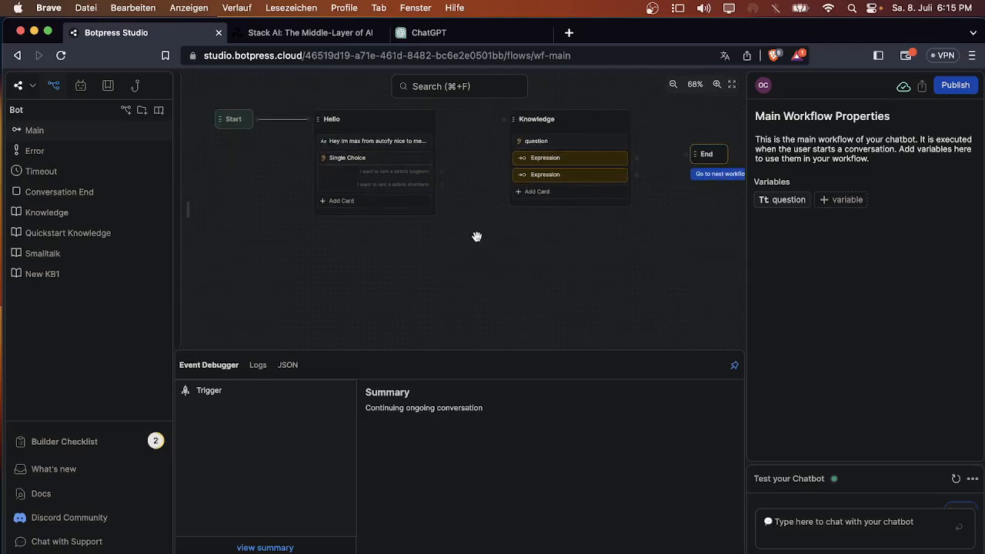
left_click(576, 141)
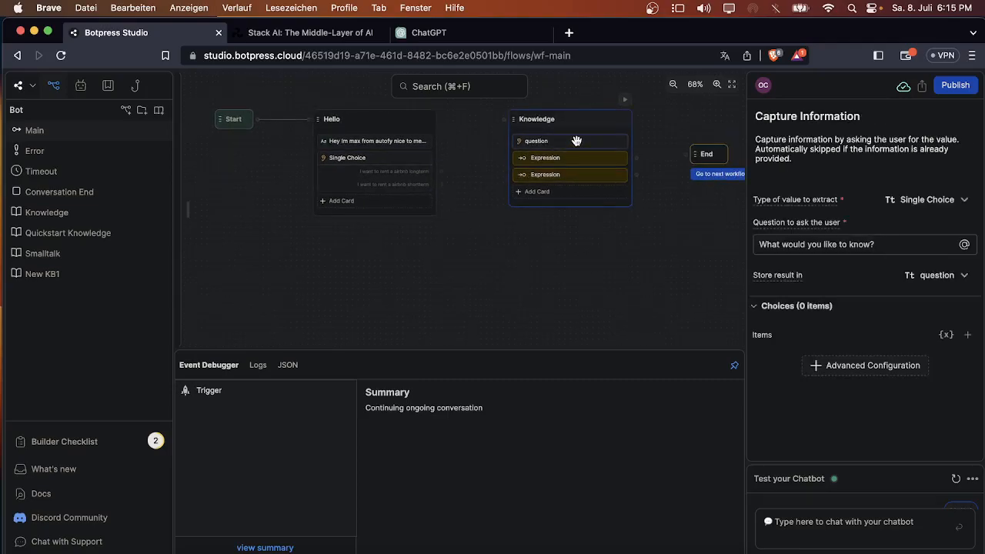
Step: Connect both Airbnb rental choices, longterm and shortterm, from the Hello node to the Knowledge node's input
scroll(571, 247, "right", 3)
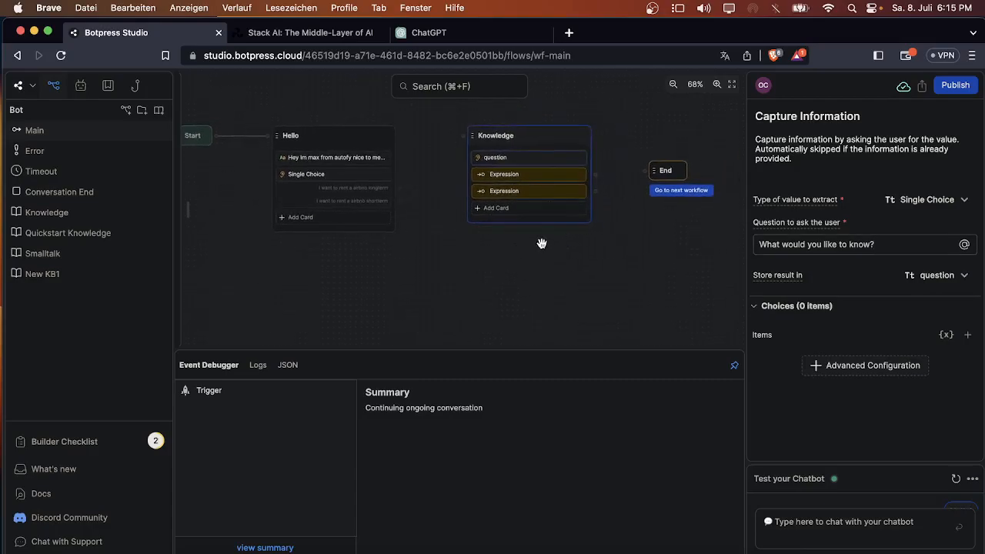
left_click_drag(399, 189, 466, 137)
left_click_drag(400, 201, 463, 139)
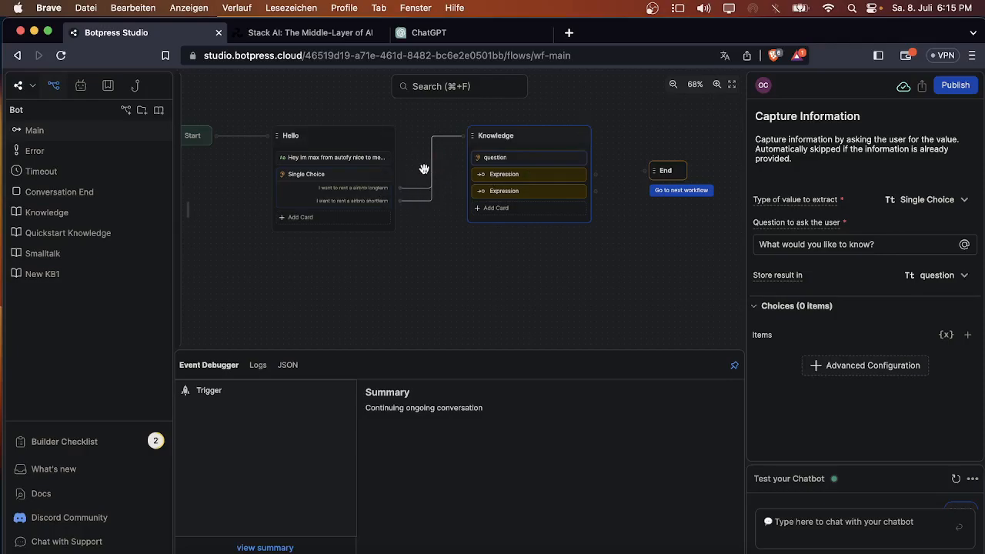
scroll(429, 170, "up", 3)
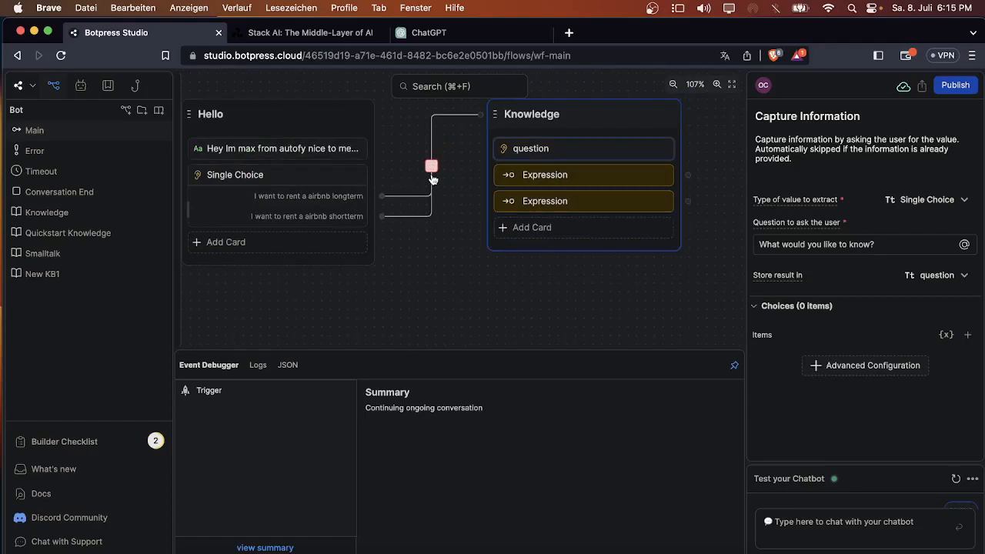
scroll(436, 170, "up", 3)
scroll(458, 164, "down", 5)
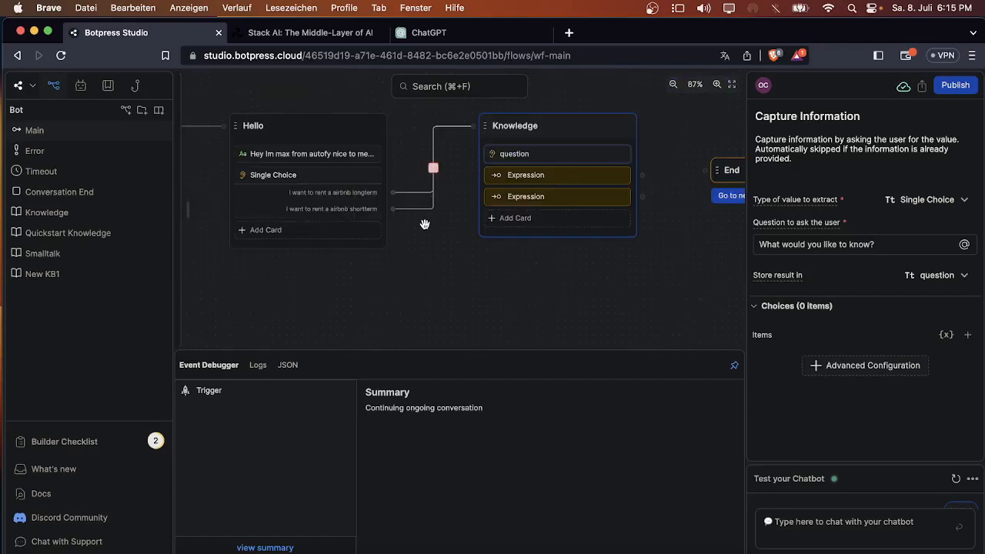
scroll(425, 221, "up", 1)
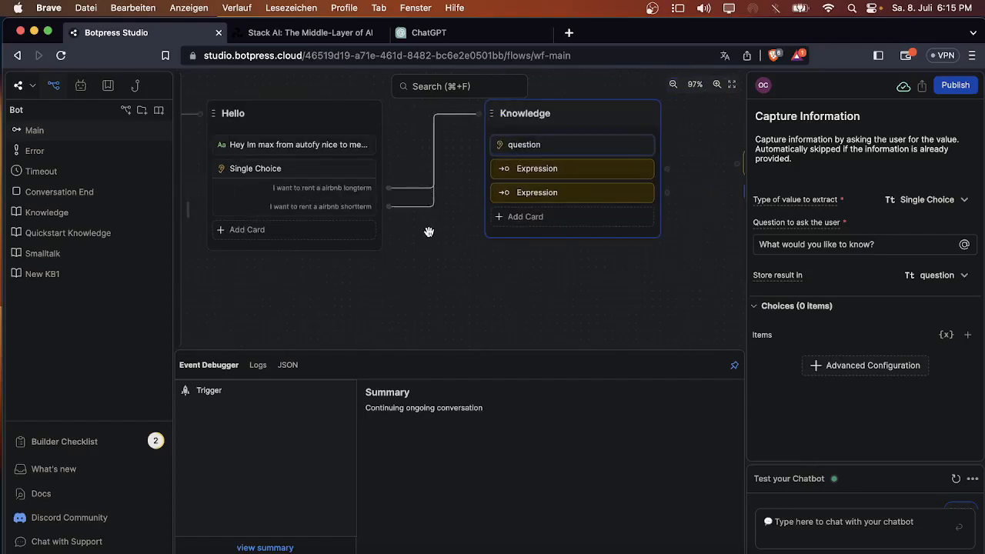
Step: Set the condition of the Knowledge node's first Expression card to !turn.KnowledgeAgent.responded
left_click(529, 169)
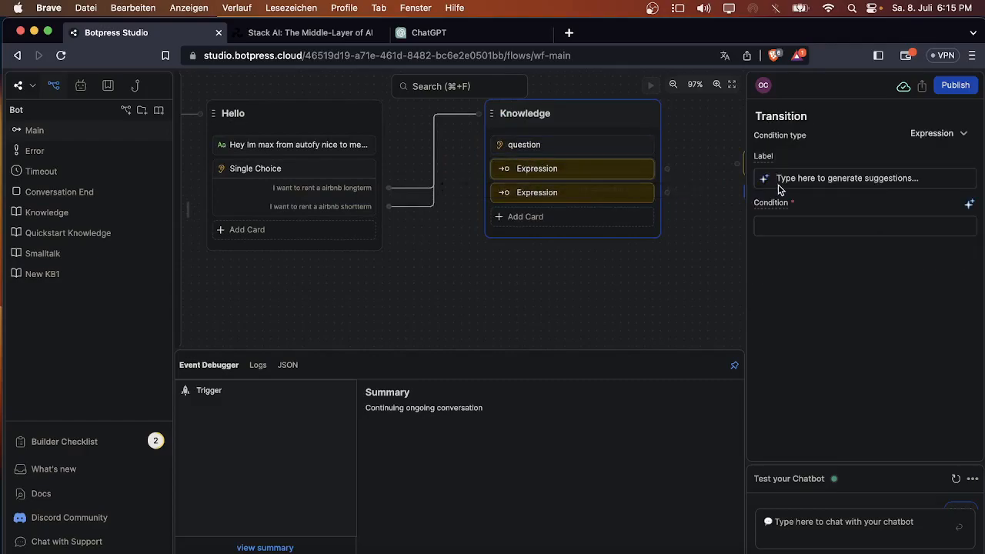
left_click(797, 227)
type("l")
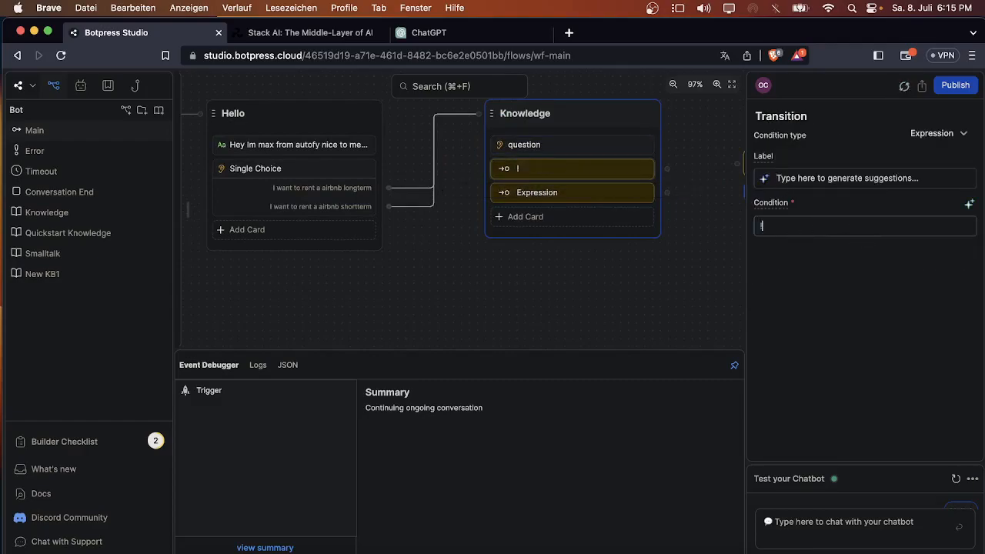
type("turn")
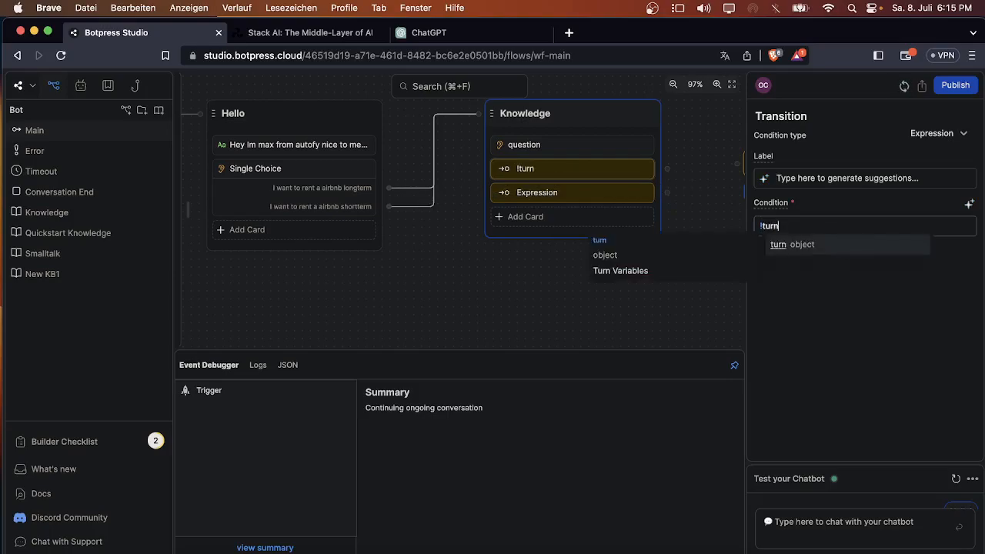
type("Kn")
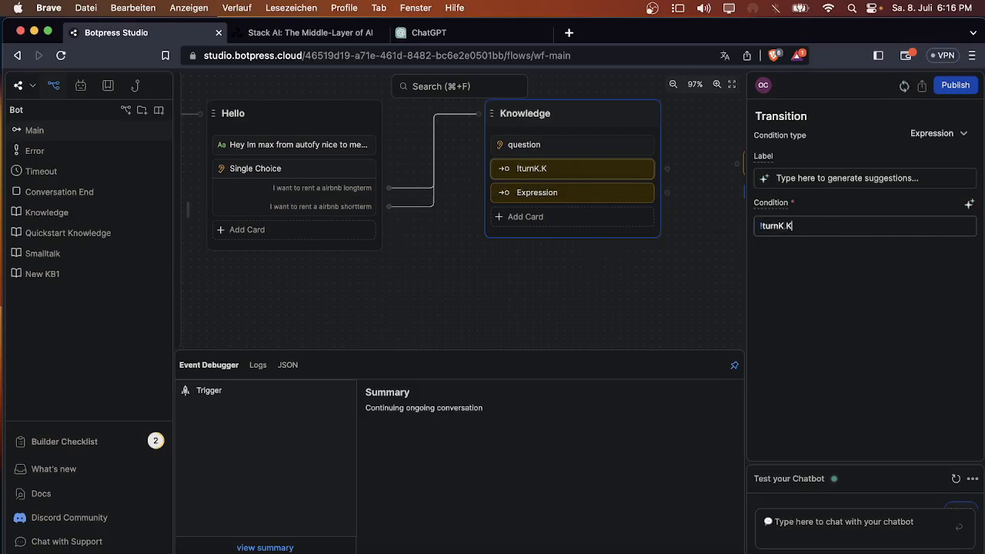
key("BackSpace")
key("BackSpace")
key("BackSpace")
type(".K")
key("BackSpace")
type("K")
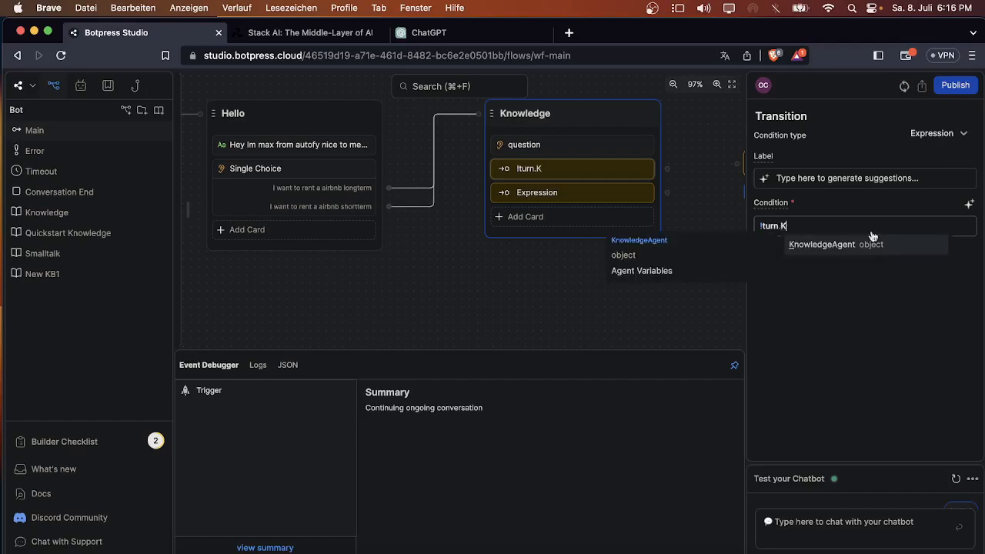
left_click(916, 246)
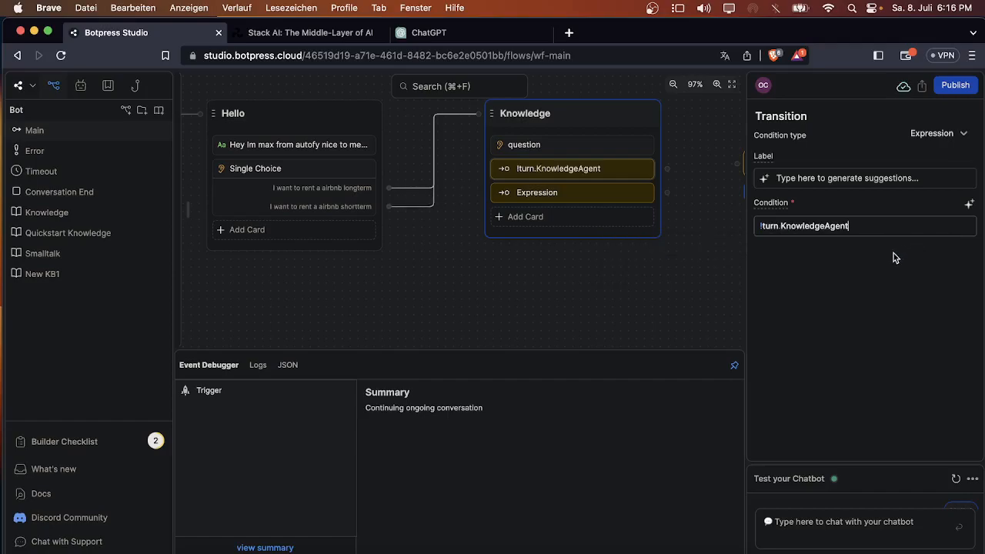
type(".re")
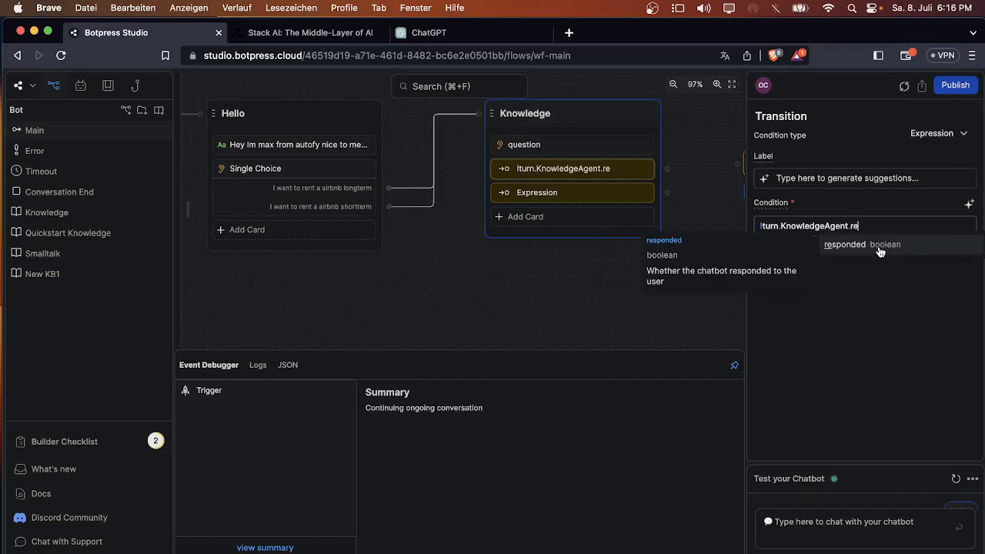
left_click(880, 252)
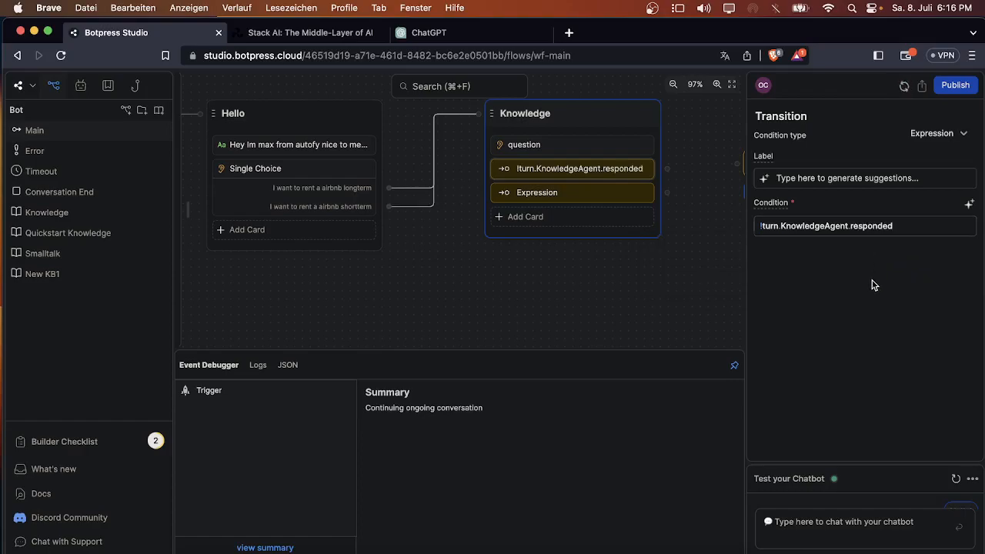
Step: Set the condition of the Knowledge node's second Expression card to true
left_click(561, 193)
left_click(831, 231)
type("true")
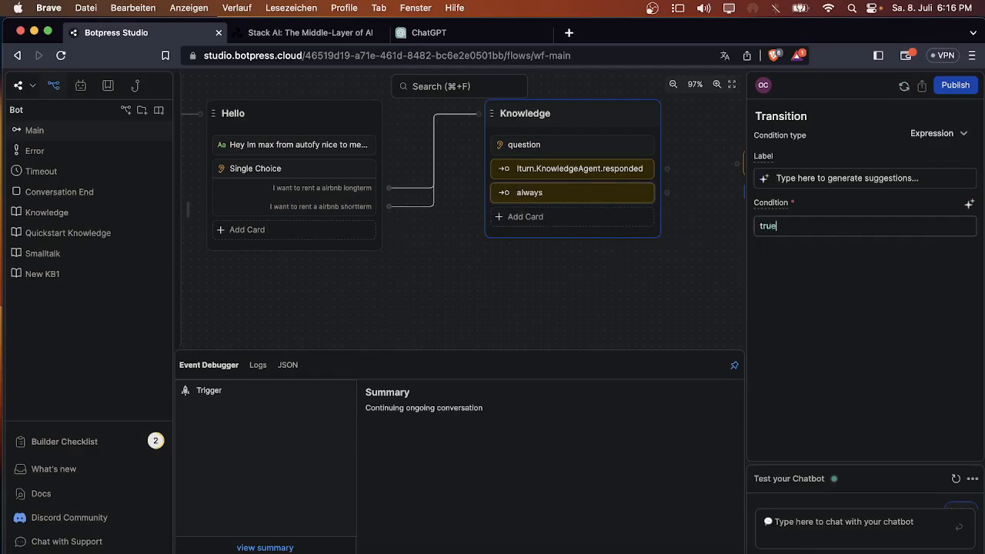
key("Return")
left_click(744, 256)
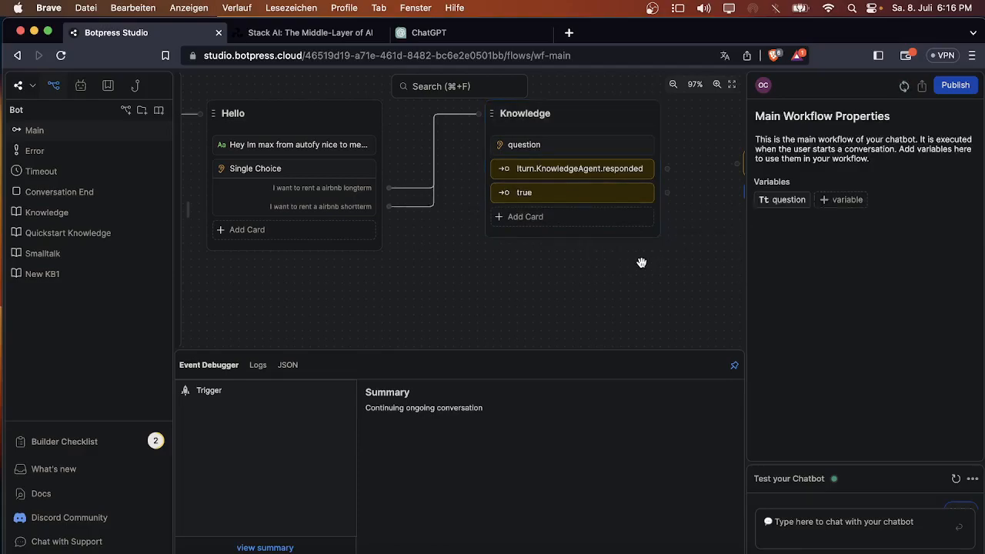
left_click(555, 171)
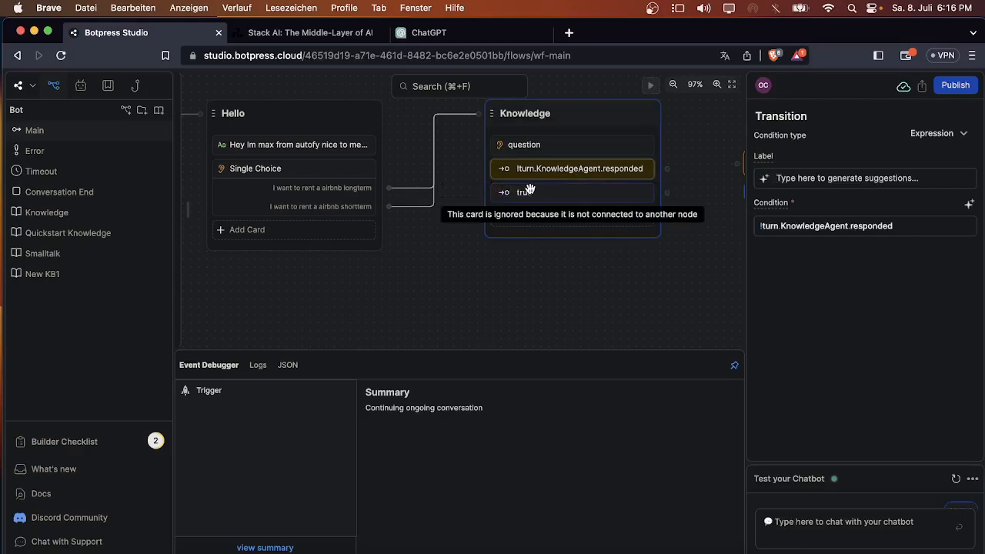
left_click(530, 189)
left_click(594, 264)
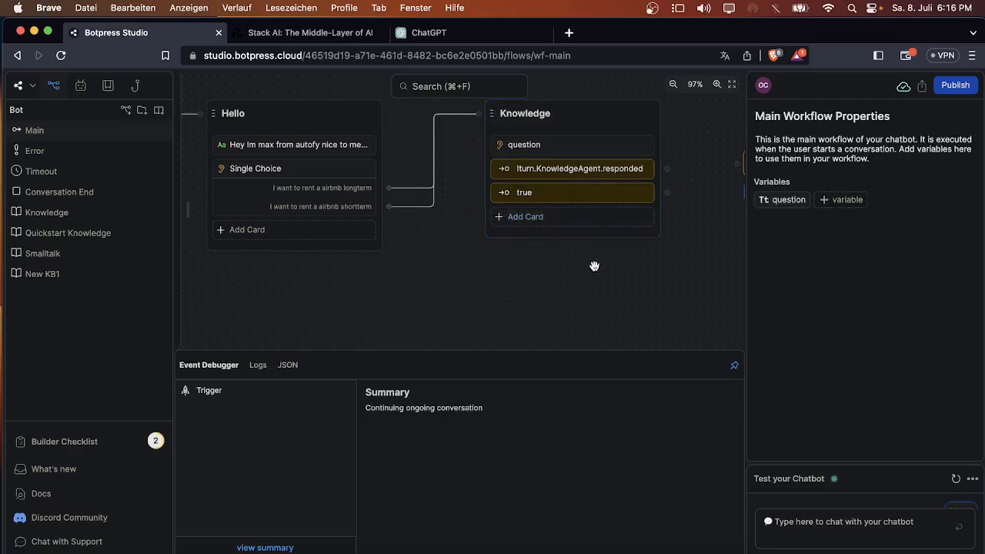
Step: Create a new standard node below the Knowledge node and name it AI
scroll(593, 262, "down", 2)
scroll(592, 261, "down", 3)
left_click_drag(562, 265, 541, 240)
right_click(518, 276)
left_click(529, 292)
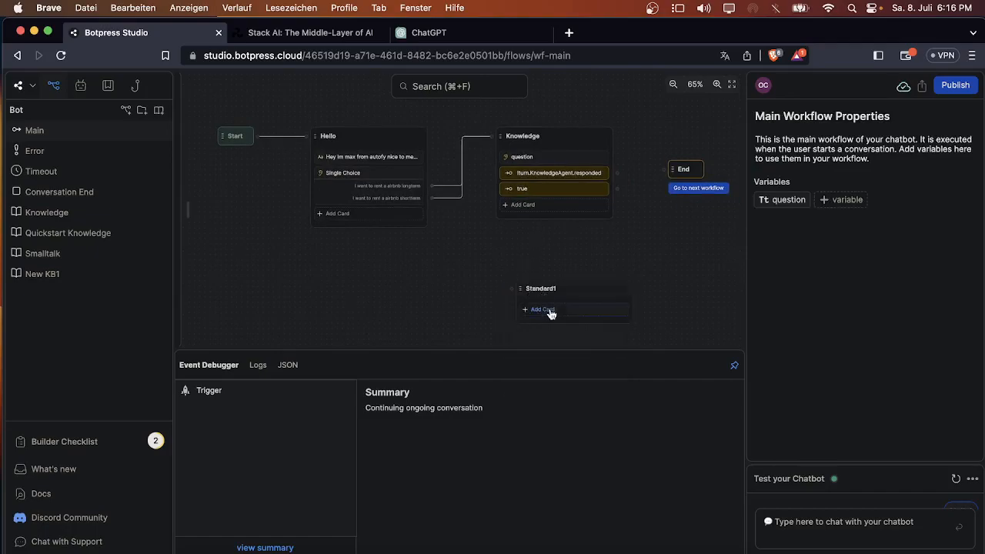
left_click(551, 311)
double_click(549, 284)
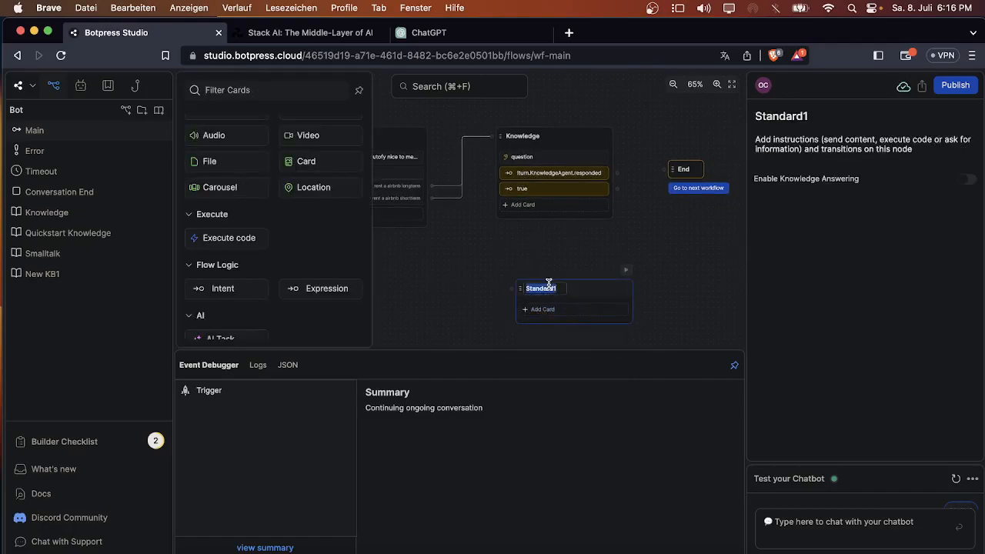
type("AI")
key("Return")
Step: Add an Execute code card to the AI node and align the node directly under the Knowledge node
left_click(545, 309)
scroll(301, 188, "up", 1)
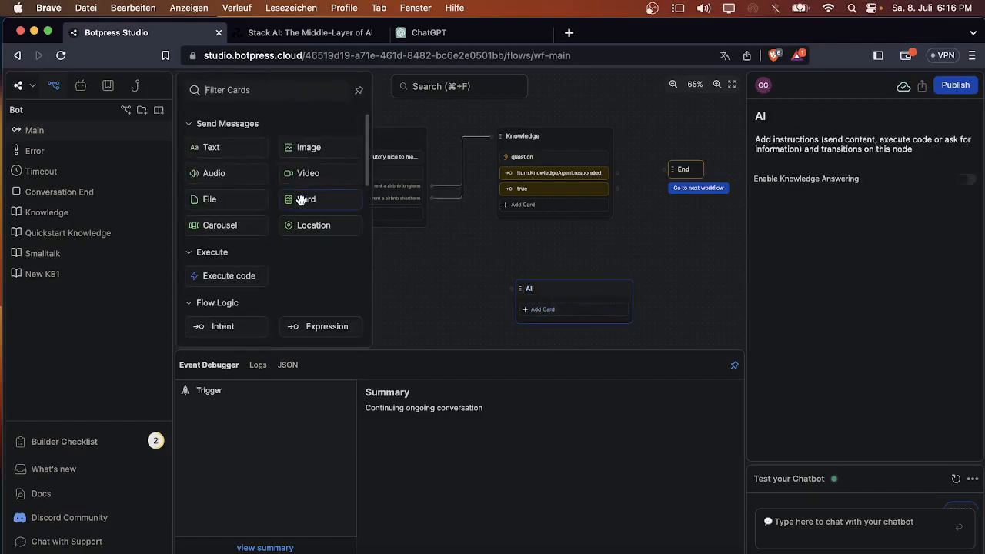
scroll(300, 200, "down", 5)
scroll(239, 173, "up", 5)
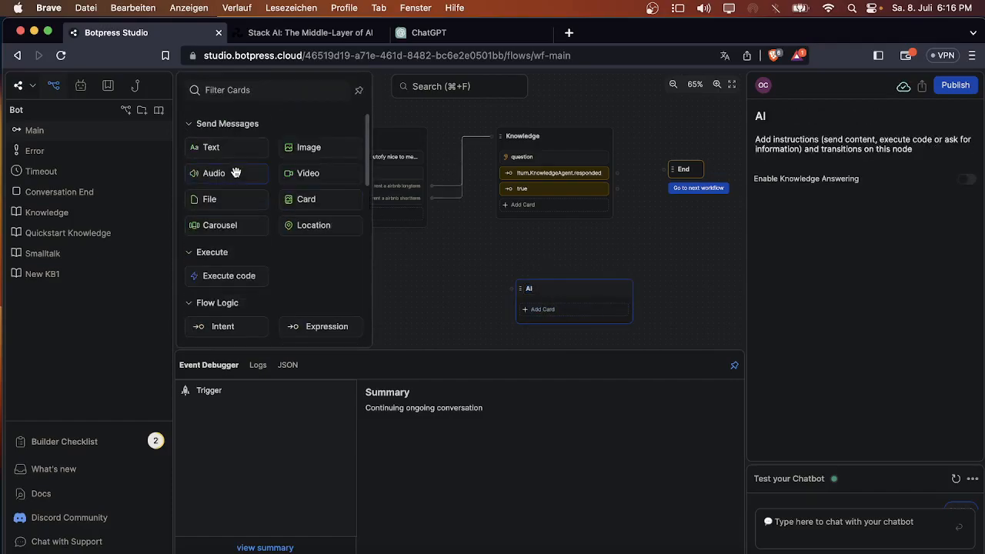
left_click(215, 276)
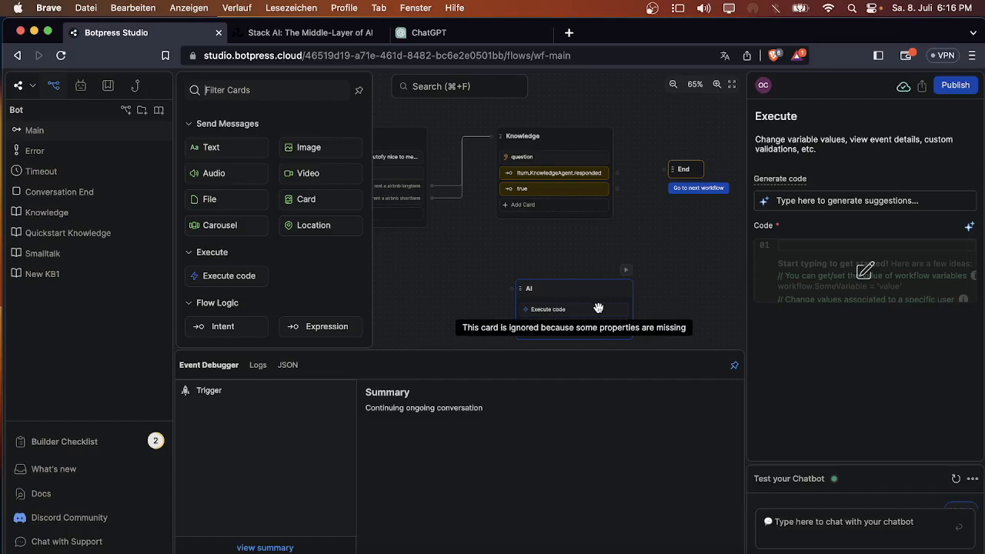
left_click_drag(558, 291, 558, 287)
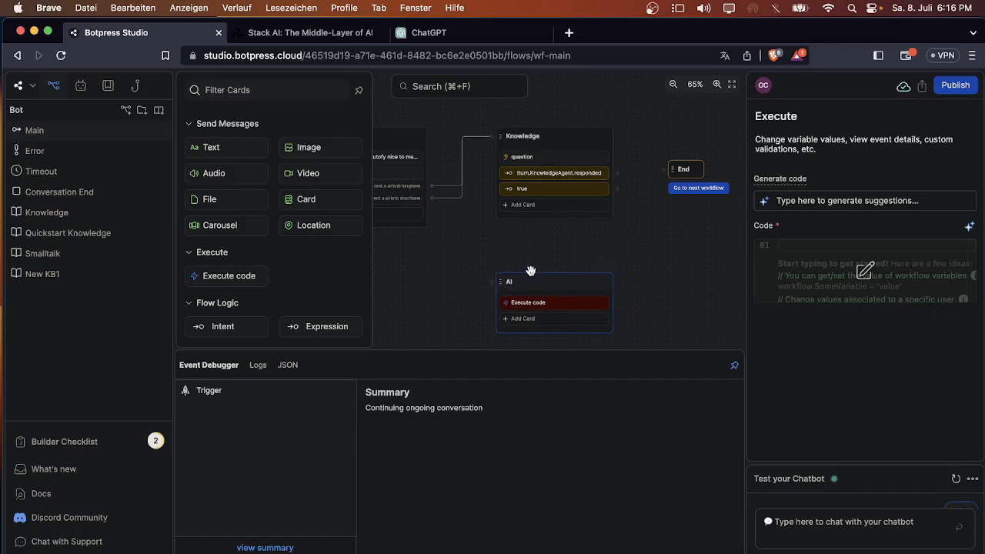
Step: Add a Text card and an Expression transition card to the AI node below the Execute code card
scroll(308, 254, "down", 5)
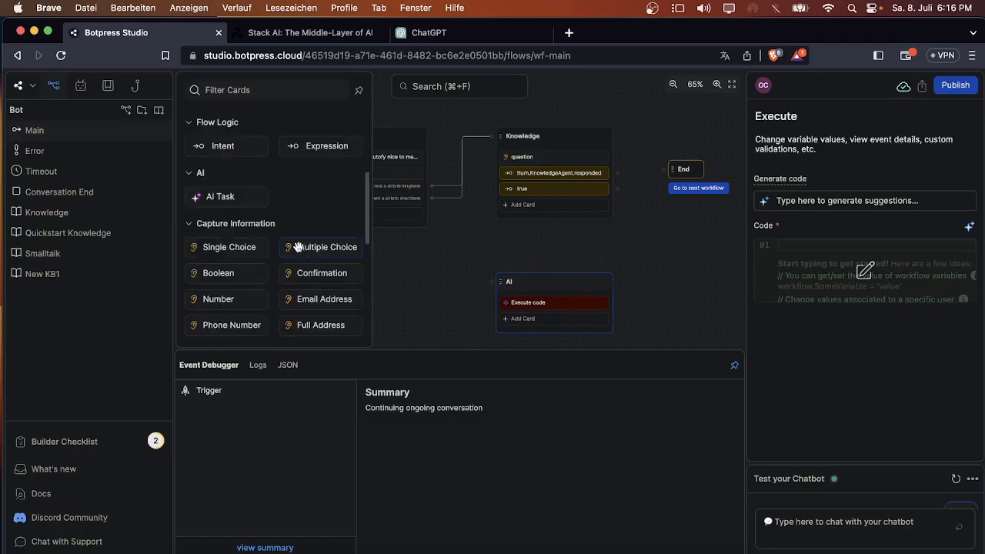
scroll(302, 245, "up", 5)
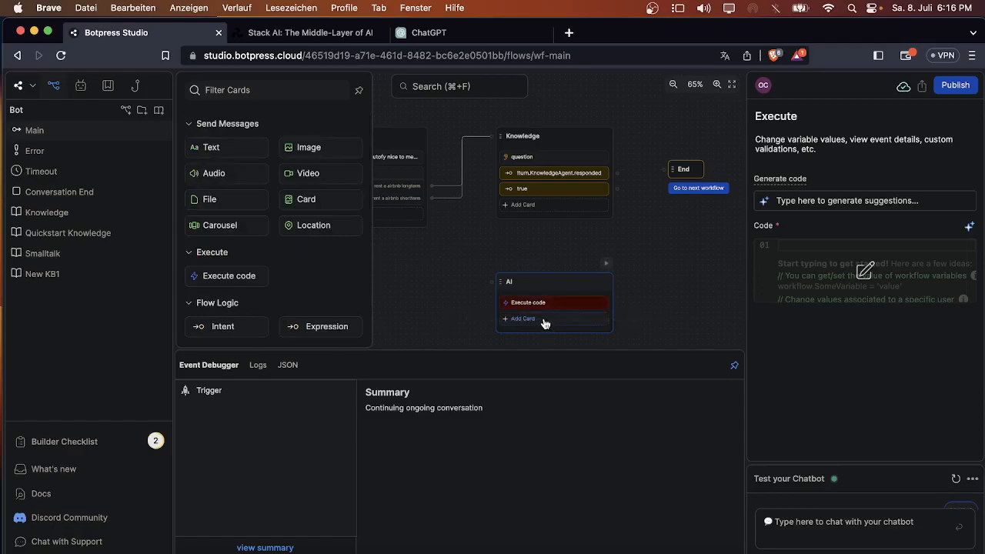
left_click(231, 144)
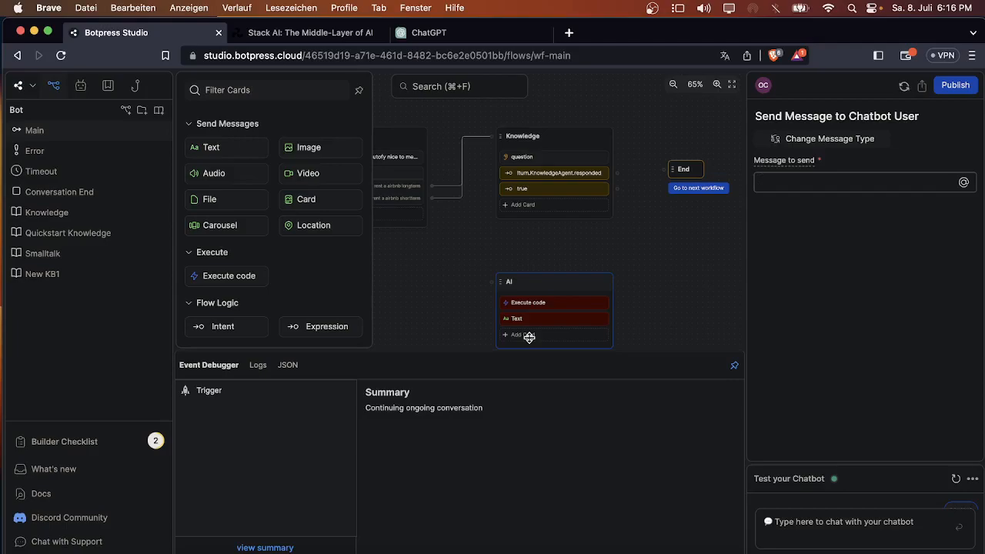
scroll(311, 252, "down", 5)
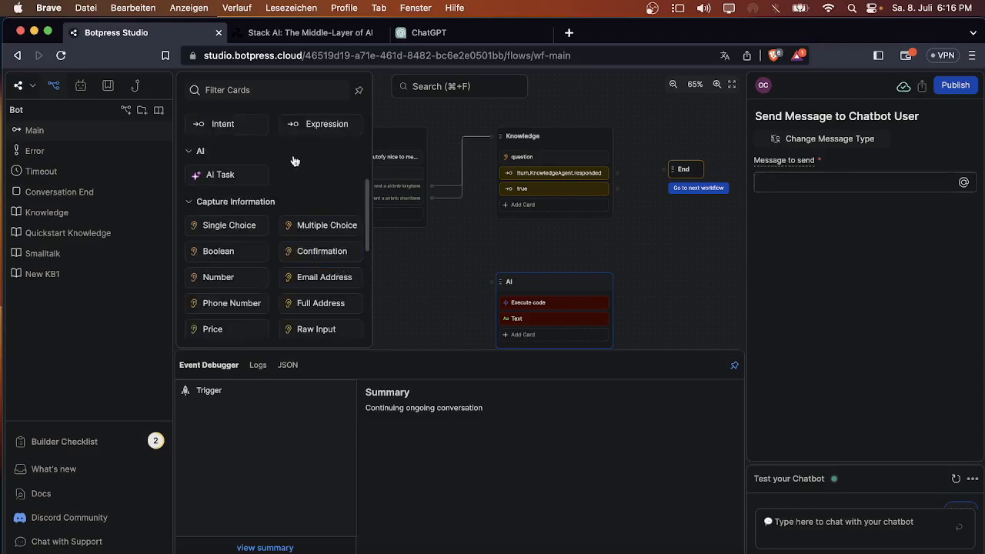
left_click(308, 123)
left_click(485, 259)
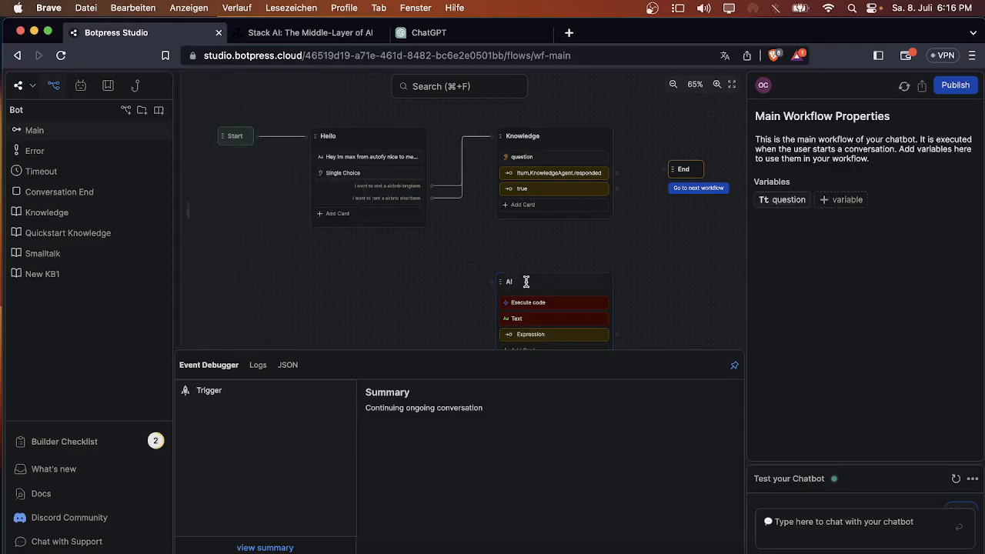
Step: Enable Knowledge Answering on the Knowledge node
scroll(514, 231, "down", 2)
scroll(503, 231, "up", 5)
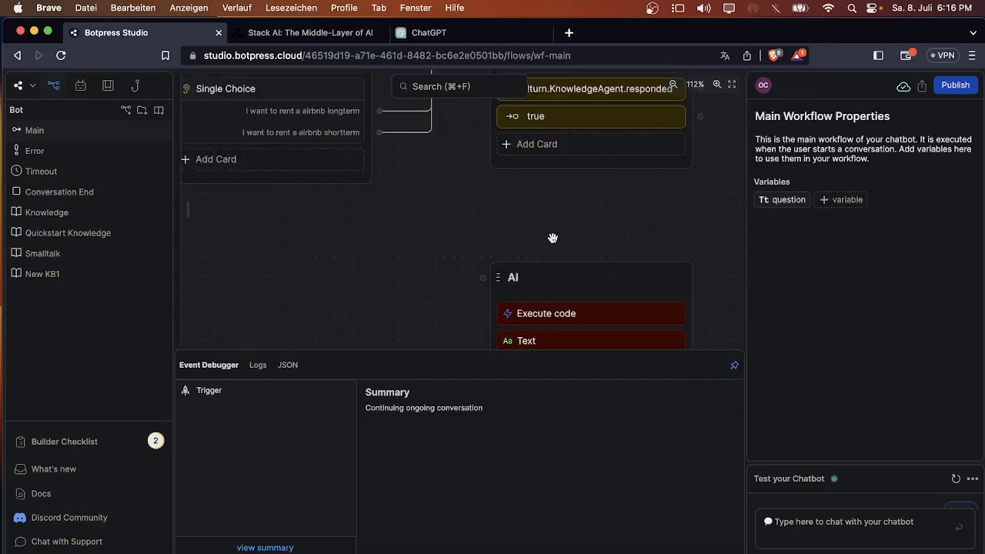
scroll(543, 235, "up", 5)
left_click(446, 138)
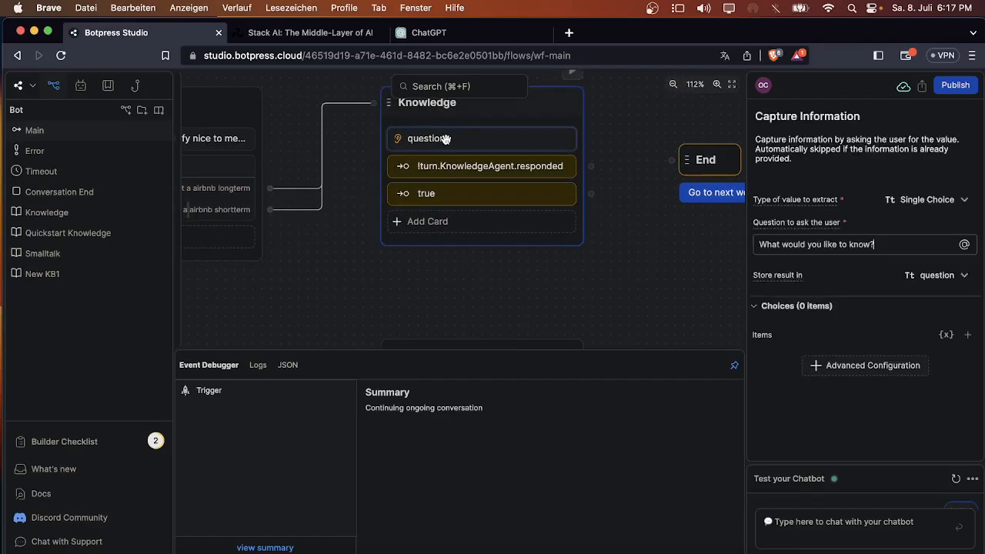
left_click_drag(611, 125, 616, 170)
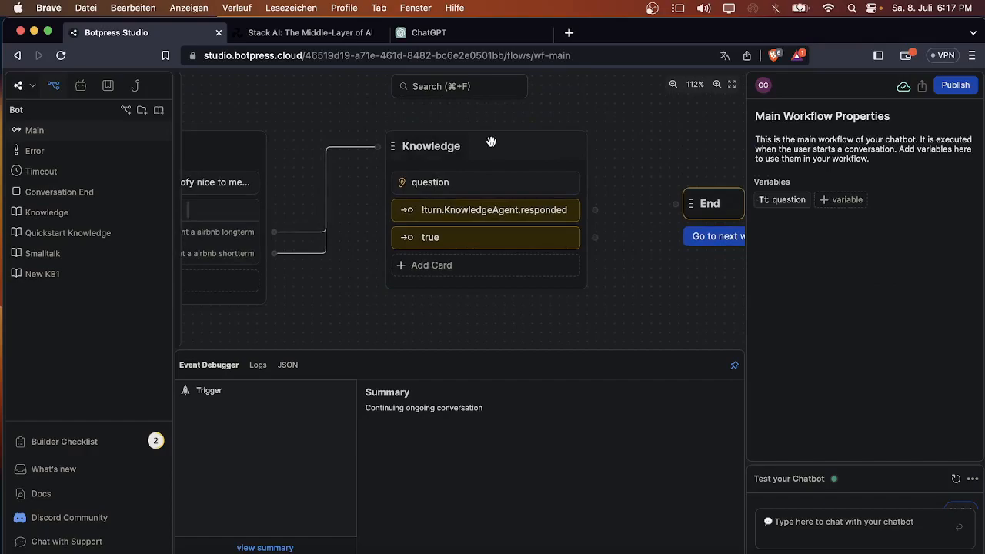
left_click(491, 142)
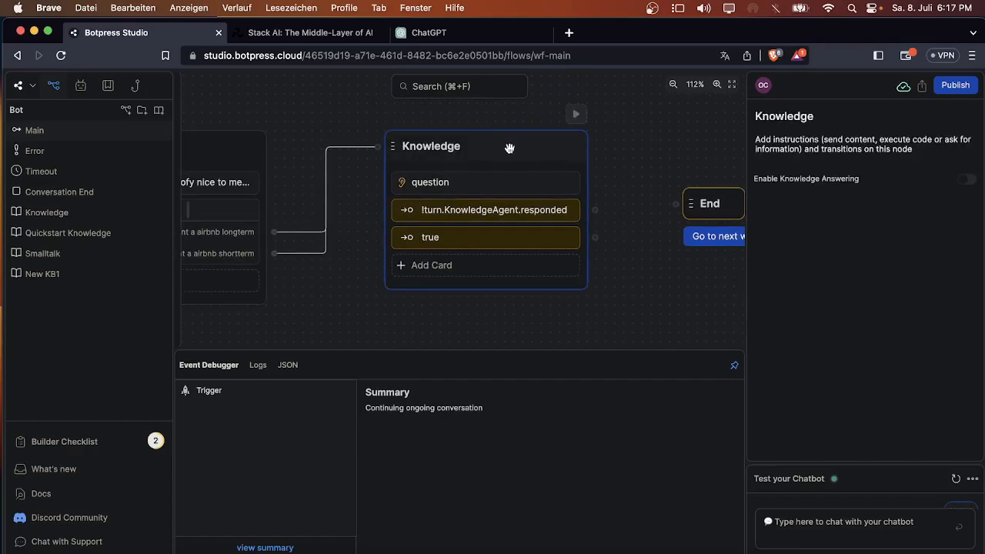
left_click(967, 185)
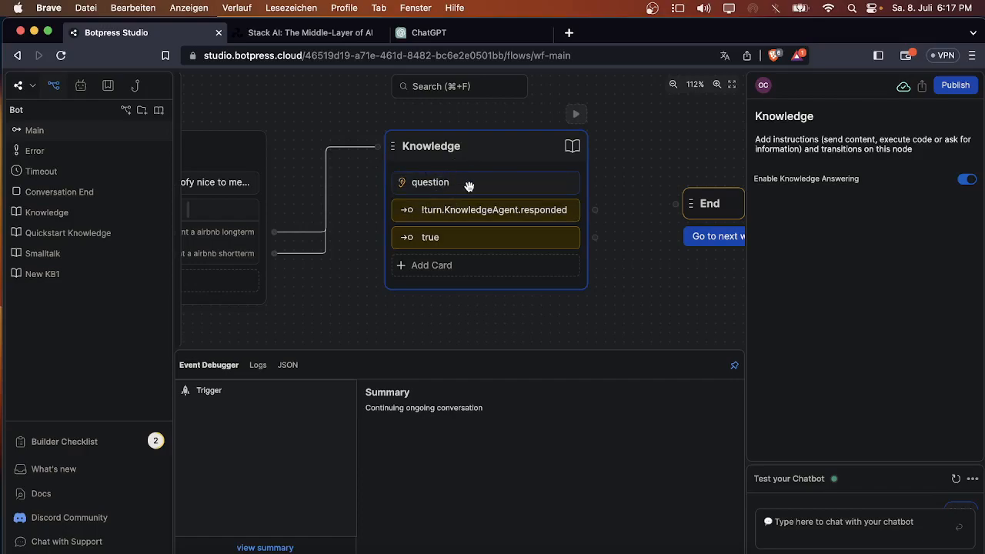
Step: Change the question card's type of value to extract to Raw Input
left_click(469, 186)
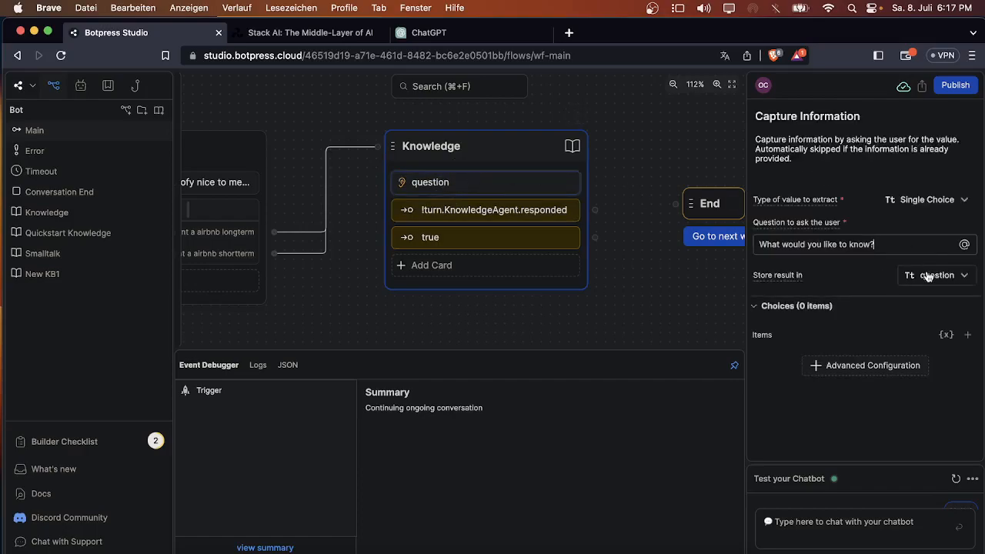
left_click(917, 205)
scroll(874, 338, "down", 3)
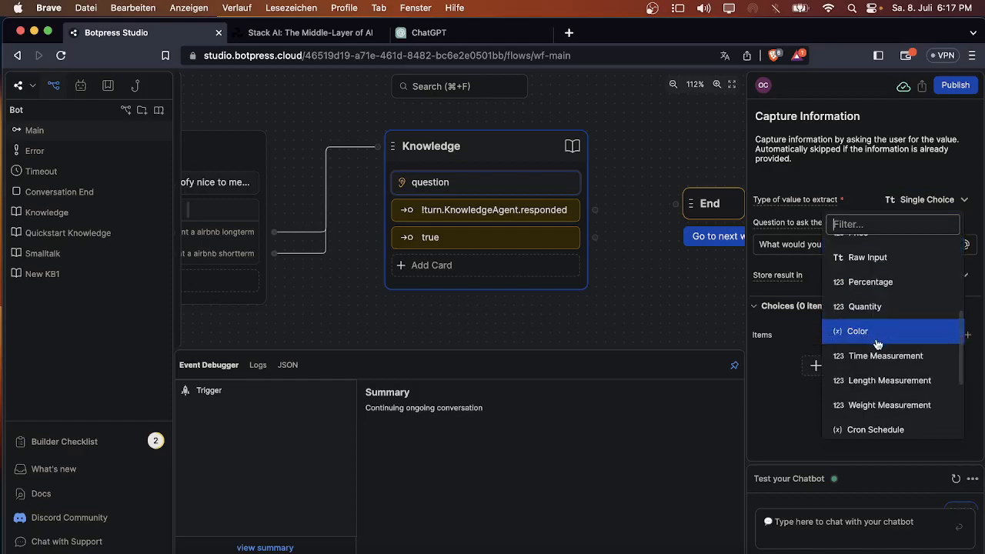
scroll(899, 362, "up", 2)
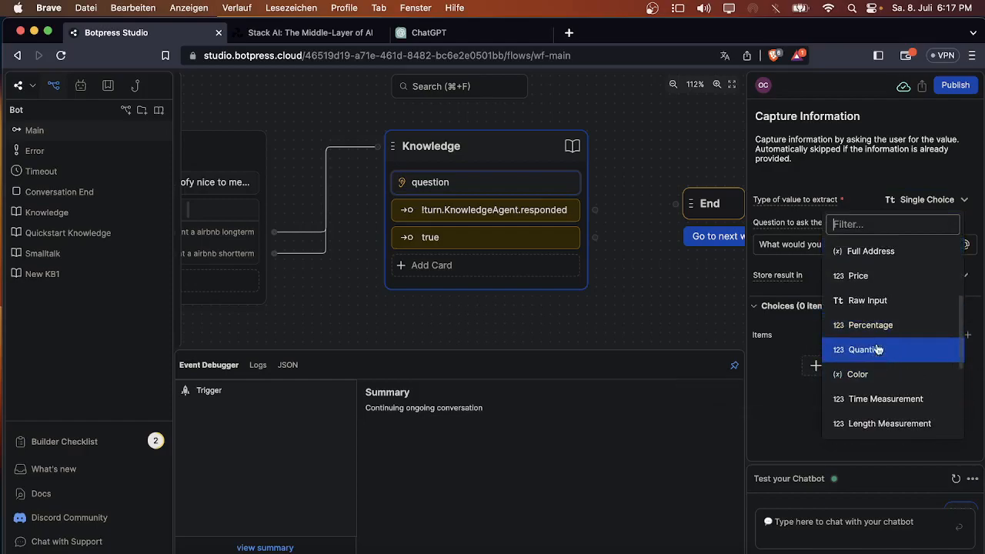
left_click(876, 302)
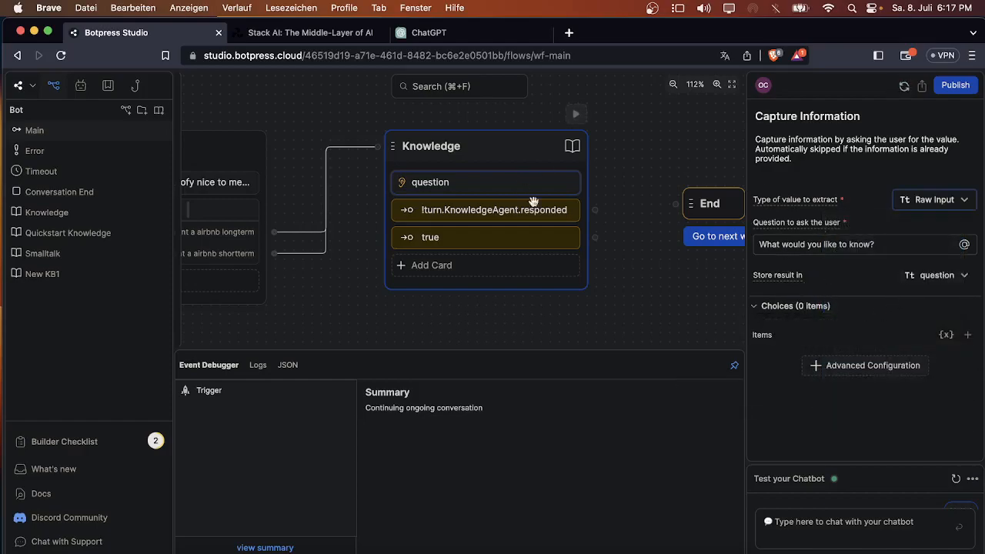
left_click(819, 520)
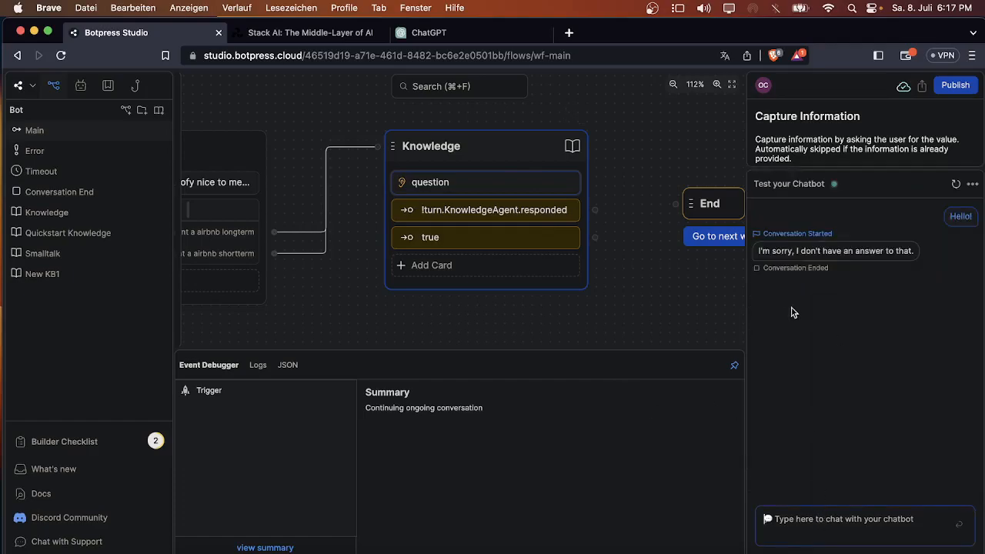
left_click(613, 298)
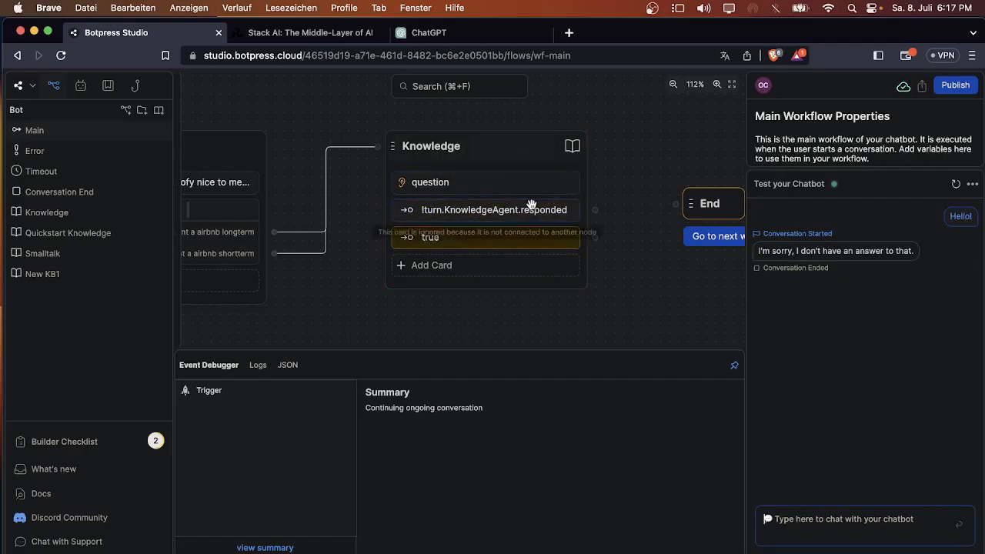
scroll(532, 204, "down", 1)
scroll(575, 289, "down", 2)
left_click_drag(573, 319, 570, 267)
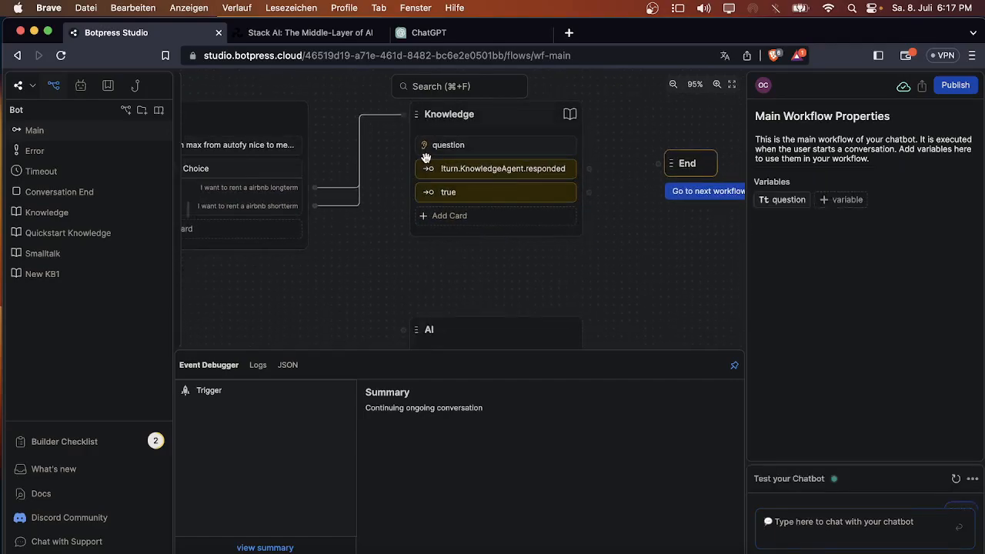
Step: Connect the Knowledge node's true transition to the AI node
left_click_drag(469, 295, 452, 217)
scroll(475, 239, "down", 1)
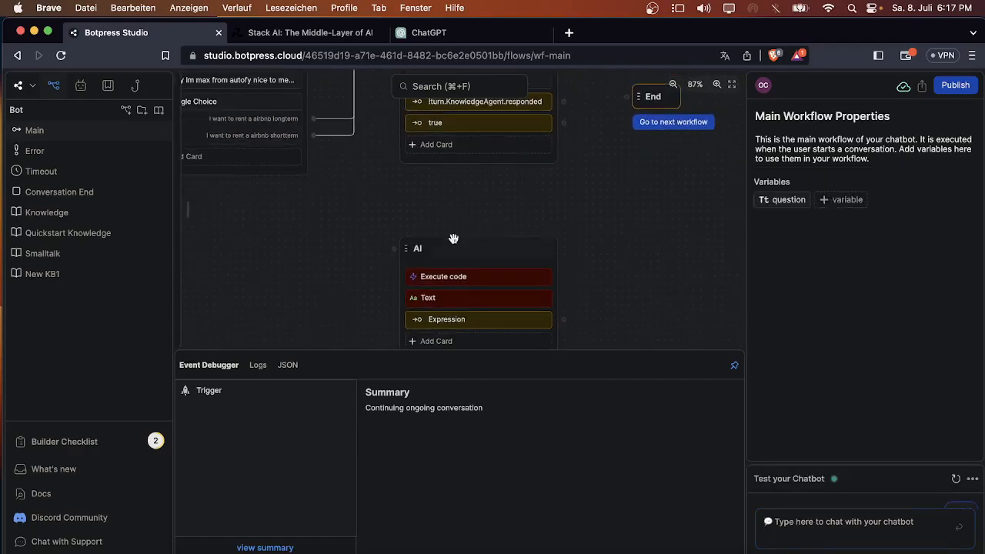
left_click_drag(537, 192, 535, 215)
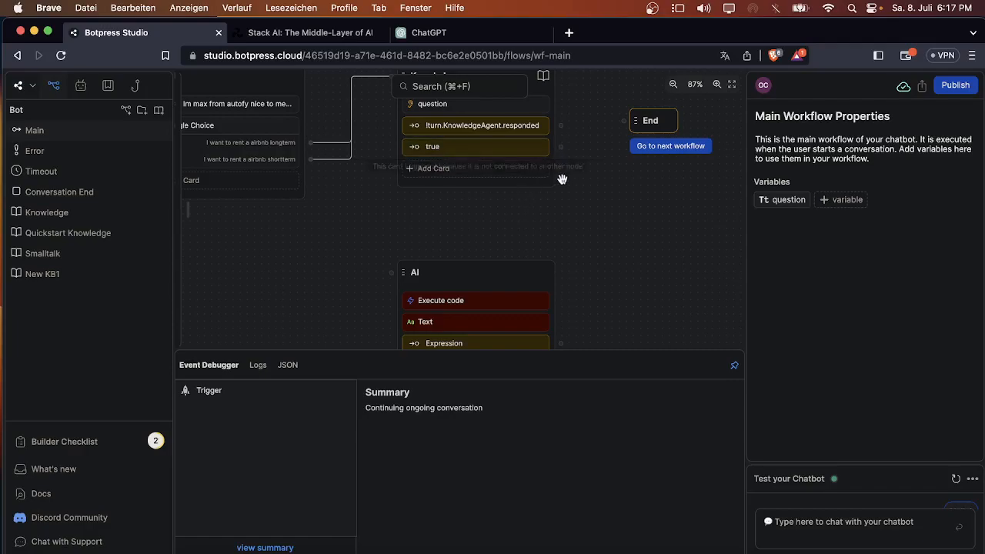
scroll(560, 178, "up", 1)
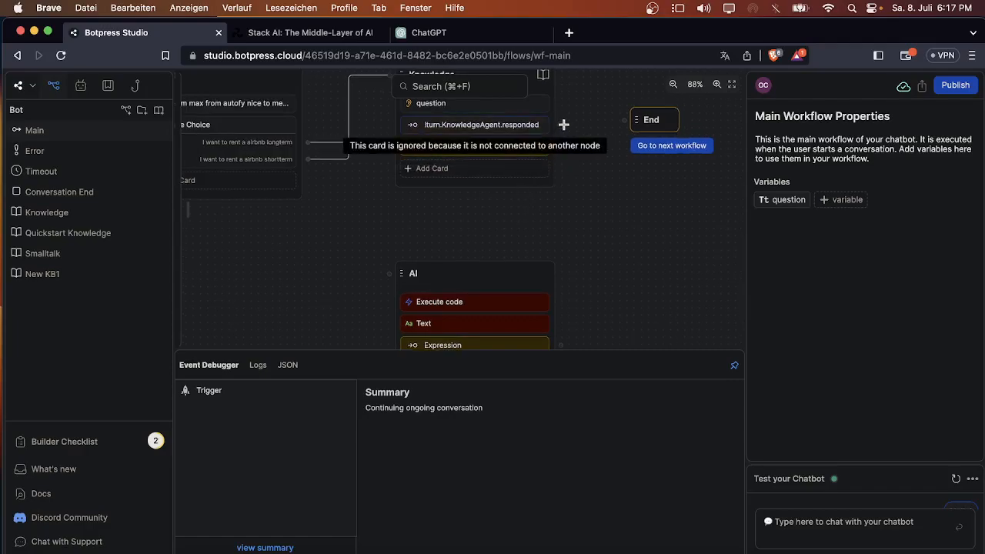
scroll(573, 159, "down", 2)
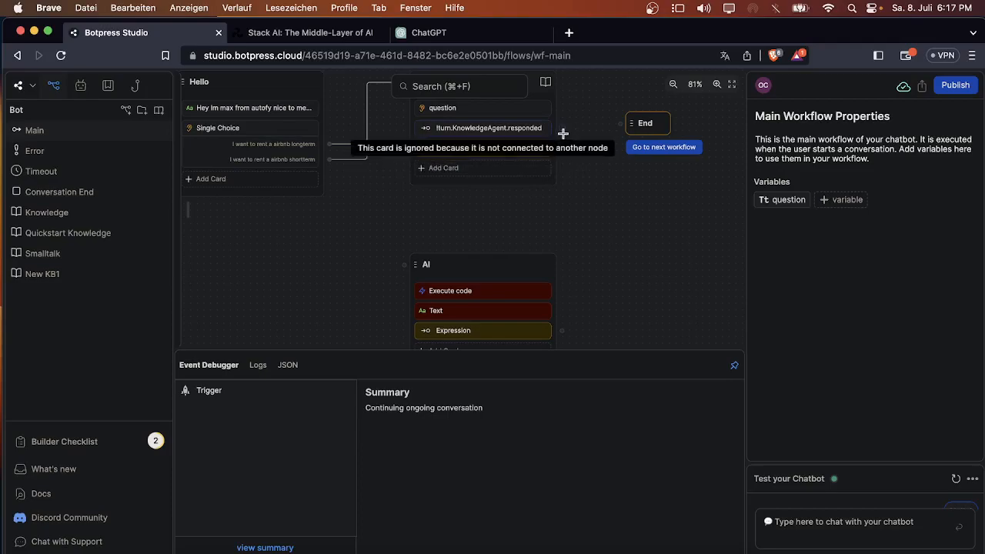
left_click(554, 130)
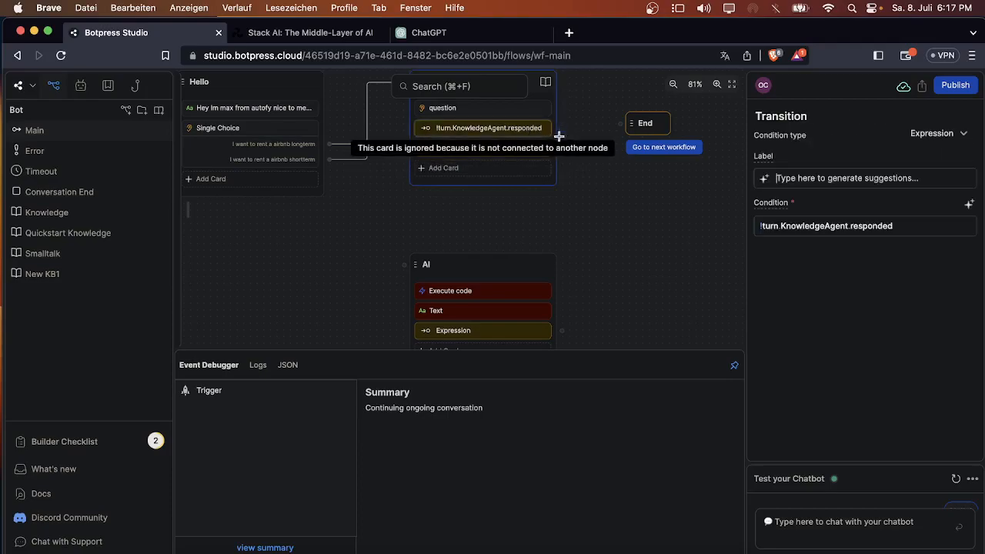
left_click_drag(563, 147, 405, 270)
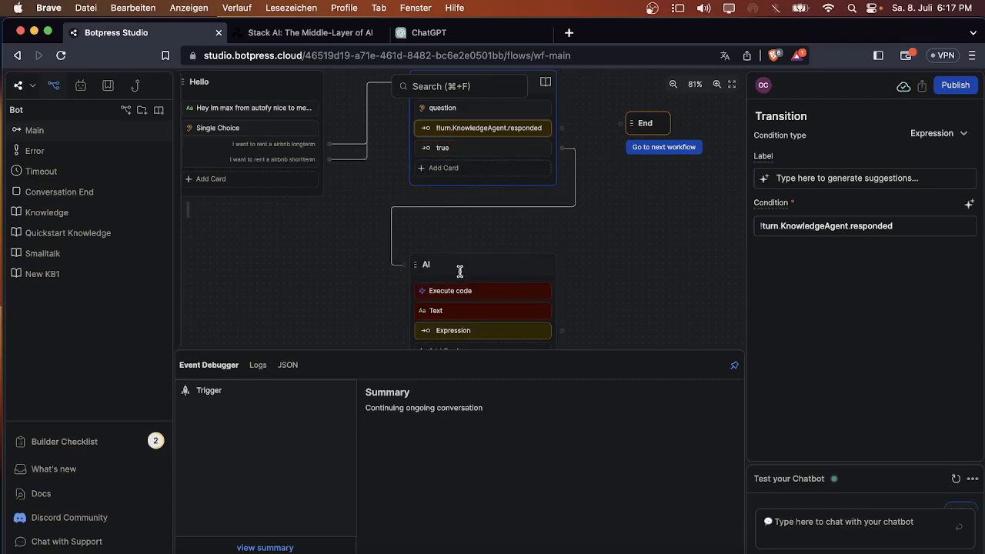
Step: Select the AI node's Execute code card and copy the entire contents of the desktop file data_chatbot 2.txt
scroll(445, 243, "down", 2)
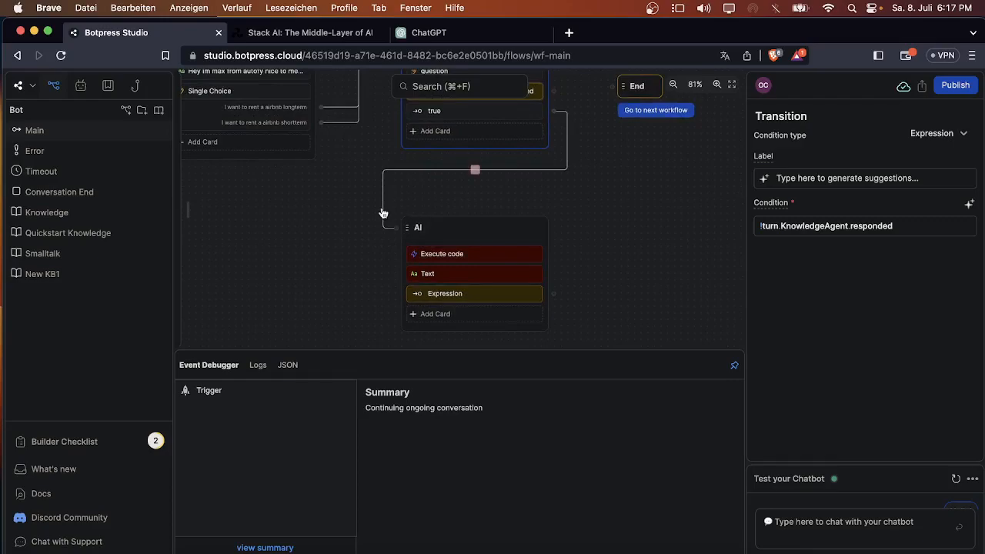
left_click(437, 256)
left_click_drag(754, 45, 601, 34)
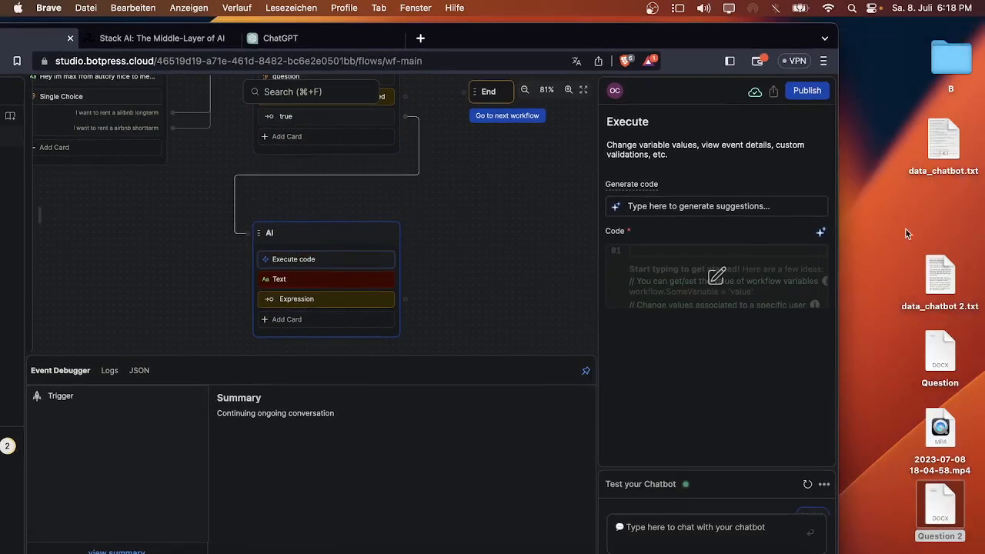
double_click(941, 275)
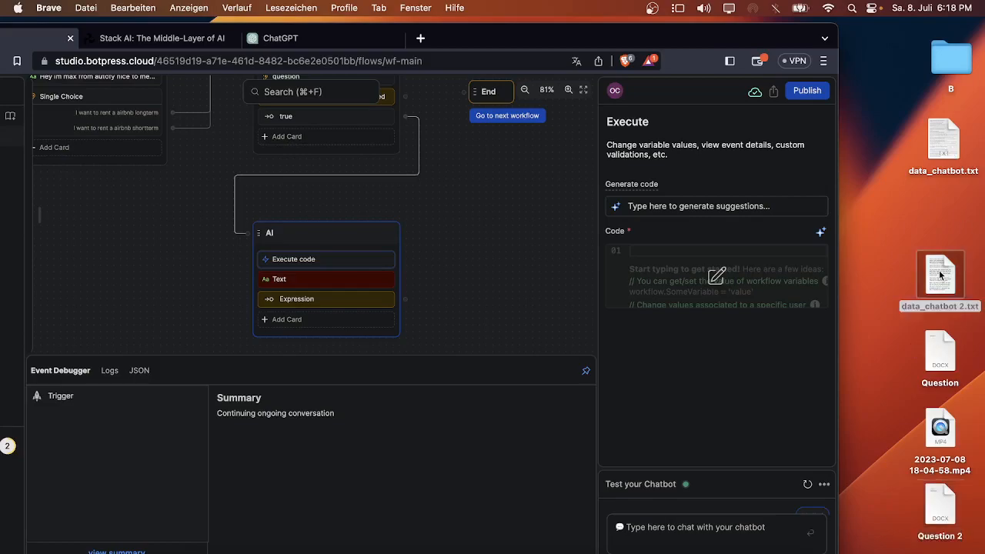
left_click_drag(249, 246, 70, 67)
key("super+c")
left_click(127, 52)
Step: Paste the copied Stack AI request code into the Execute code card, check it through, and close the code editor
left_click(688, 296)
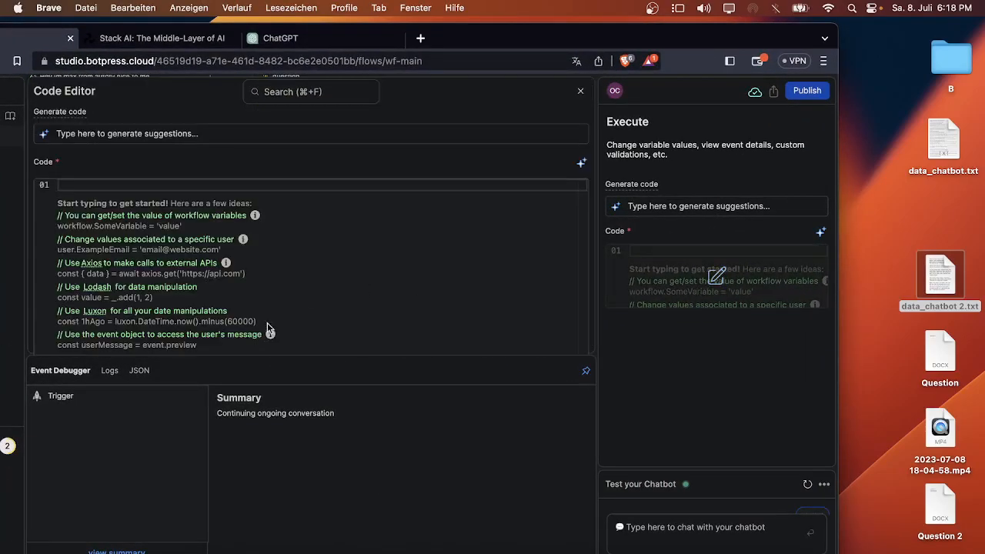
key("super+v")
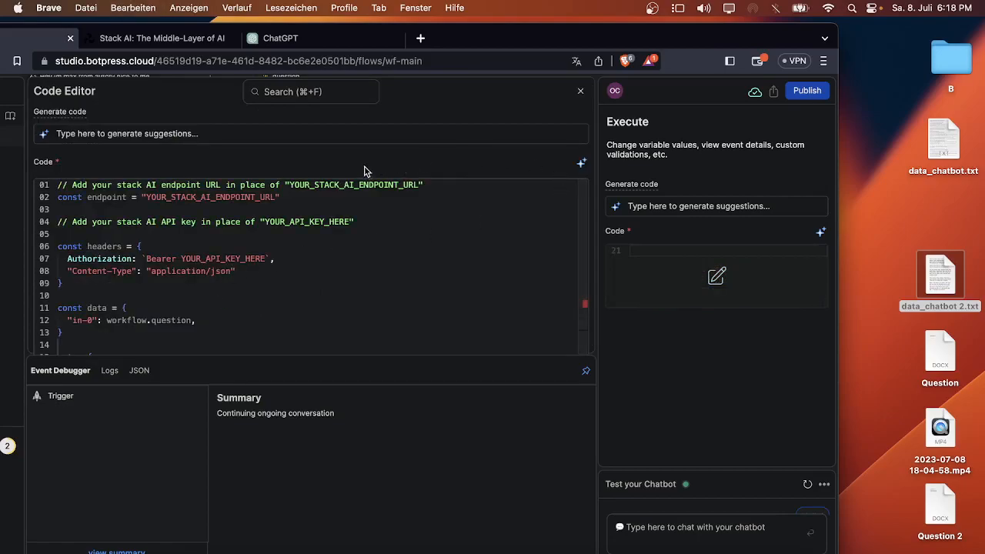
double_click(464, 44)
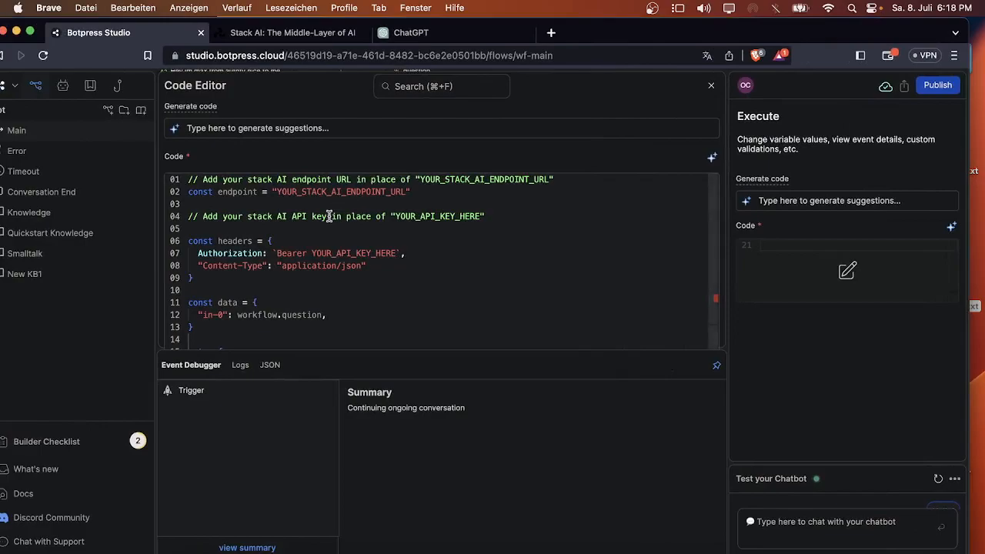
scroll(360, 218, "down", 2)
scroll(254, 239, "down", 4)
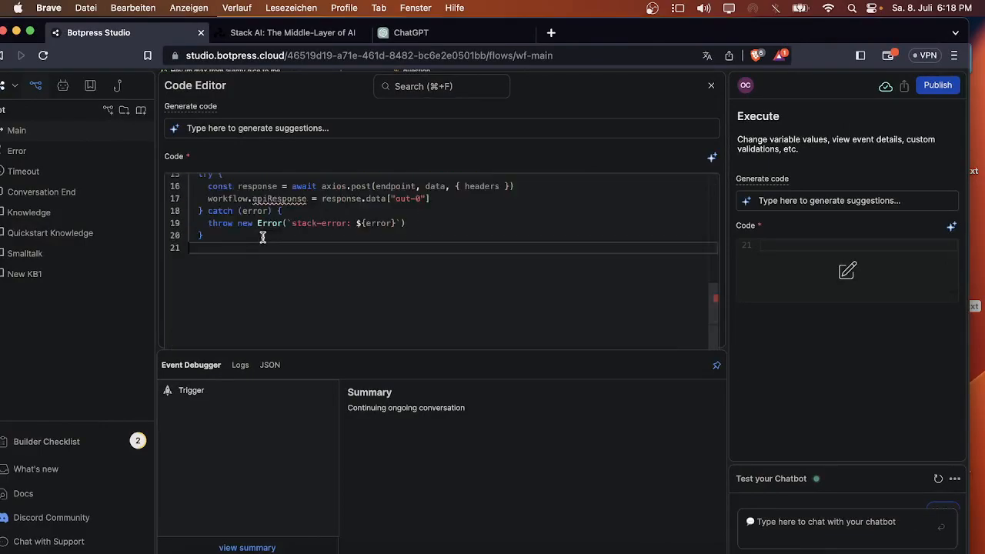
scroll(347, 221, "up", 4)
scroll(258, 231, "up", 2)
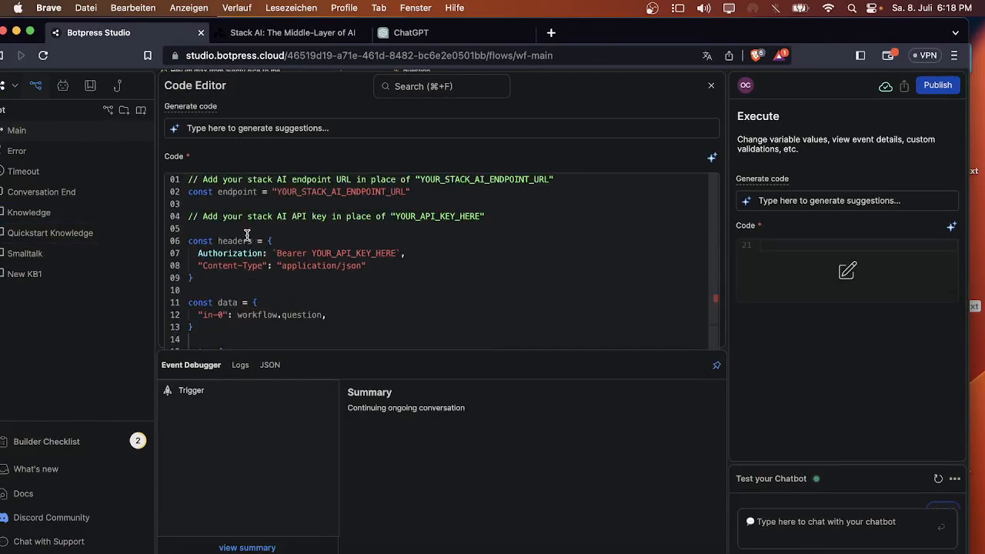
left_click_drag(605, 36, 640, 26)
left_click(745, 87)
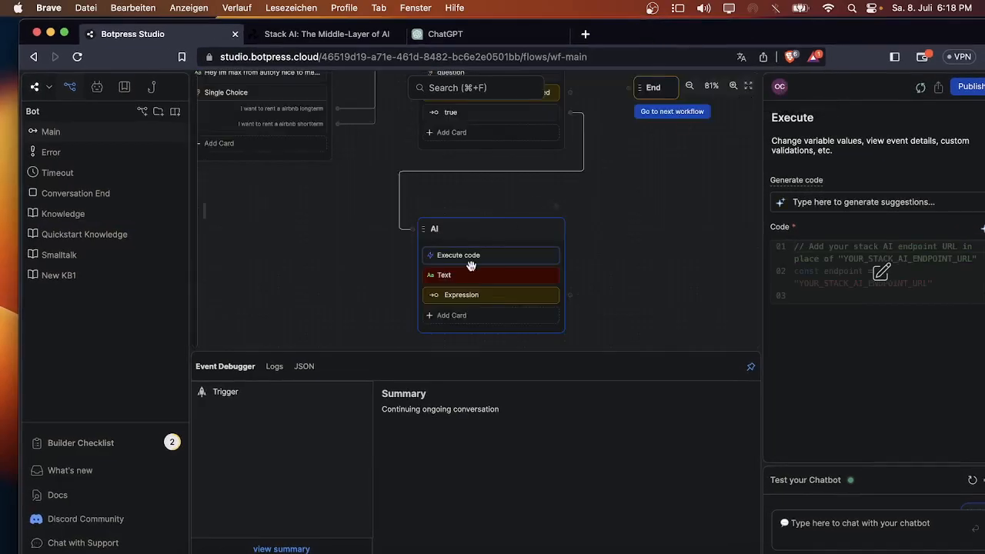
left_click(477, 275)
left_click(803, 183)
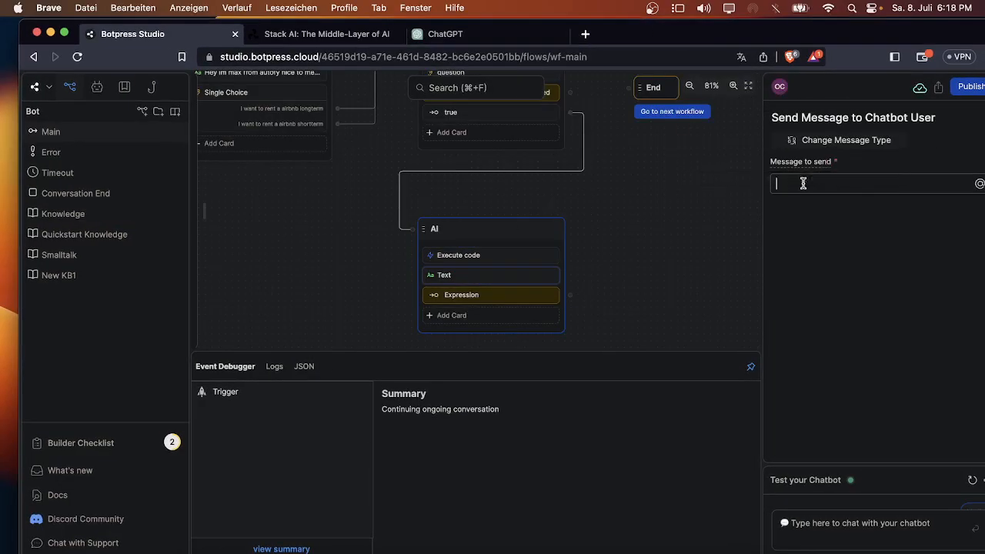
type("@")
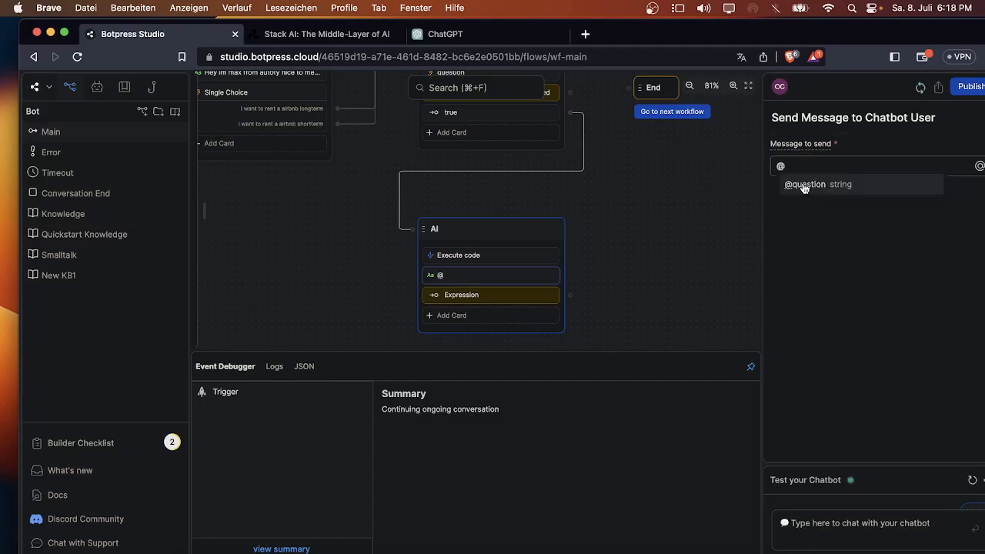
type("ap")
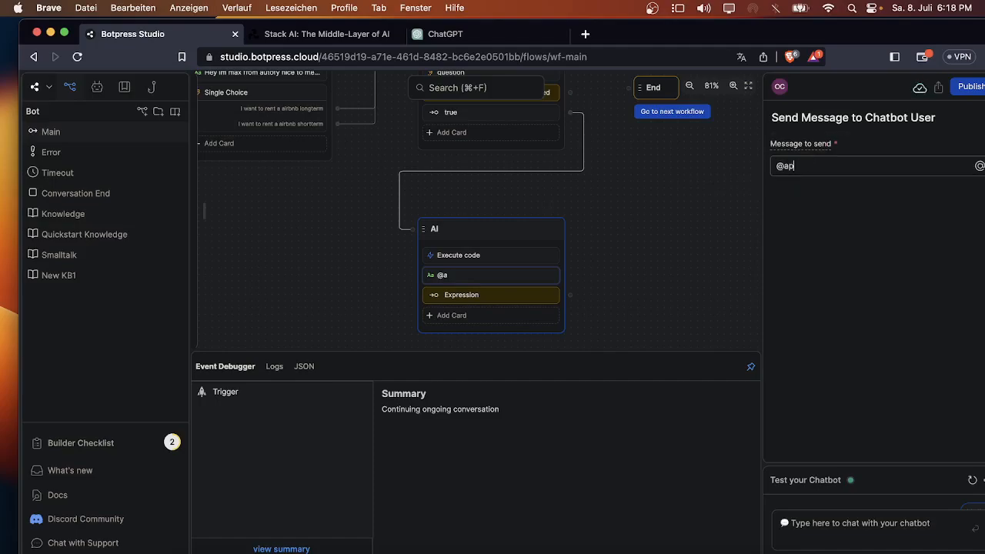
type("iResponse")
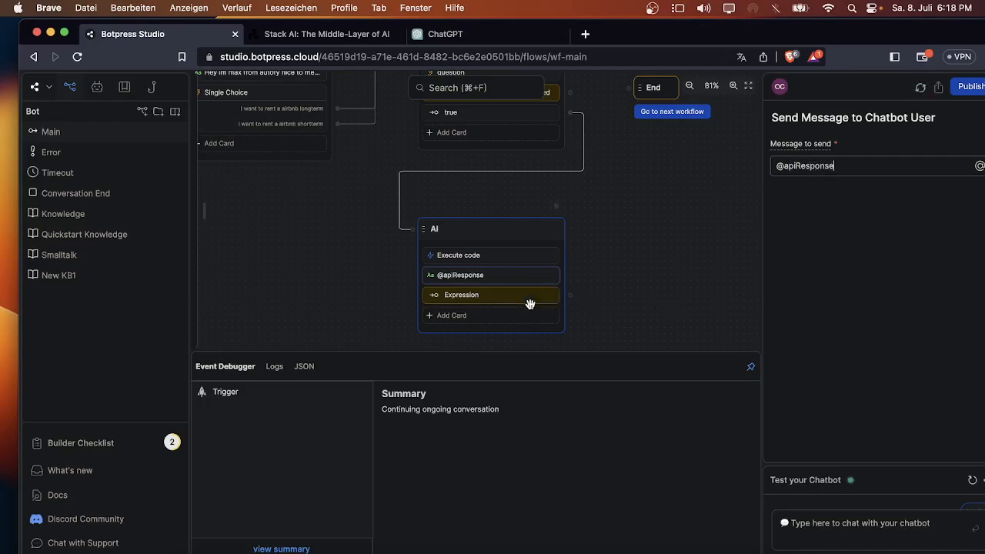
Step: Set the condition of the AI node's Expression transition to true
left_click(521, 297)
left_click(796, 227)
type("true")
key("Return")
left_click(667, 235)
Step: Move the End node farther from the Knowledge node and add a standard node named Further_Questions between them
scroll(651, 248, "down", 3)
left_click_drag(658, 246, 605, 286)
scroll(584, 244, "down", 1)
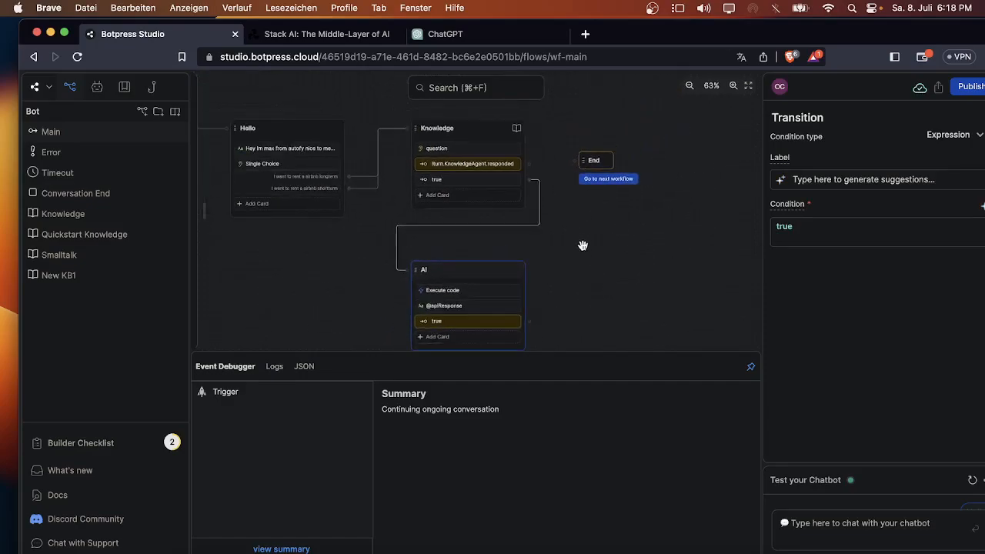
left_click_drag(594, 159, 719, 160)
right_click(584, 180)
left_click(588, 195)
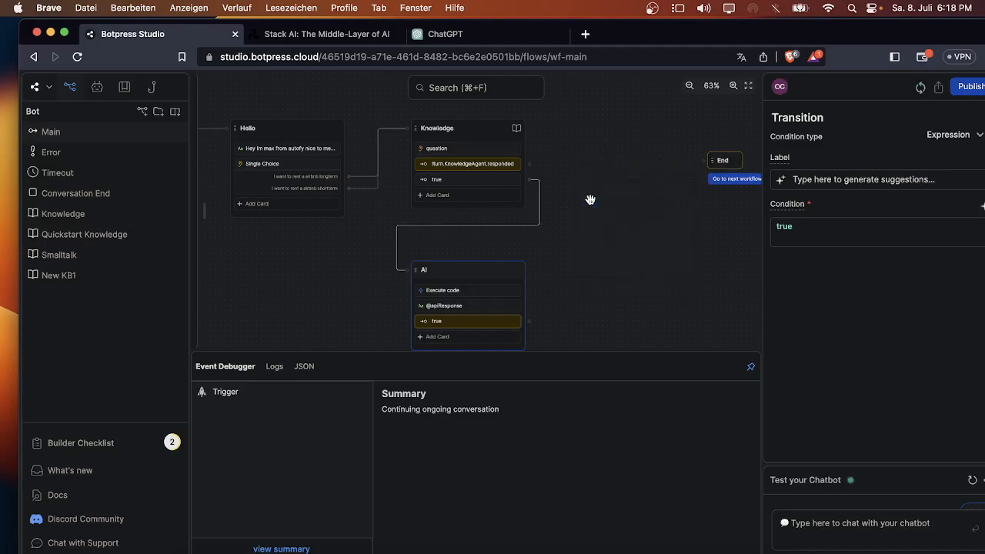
type("Further_Questions")
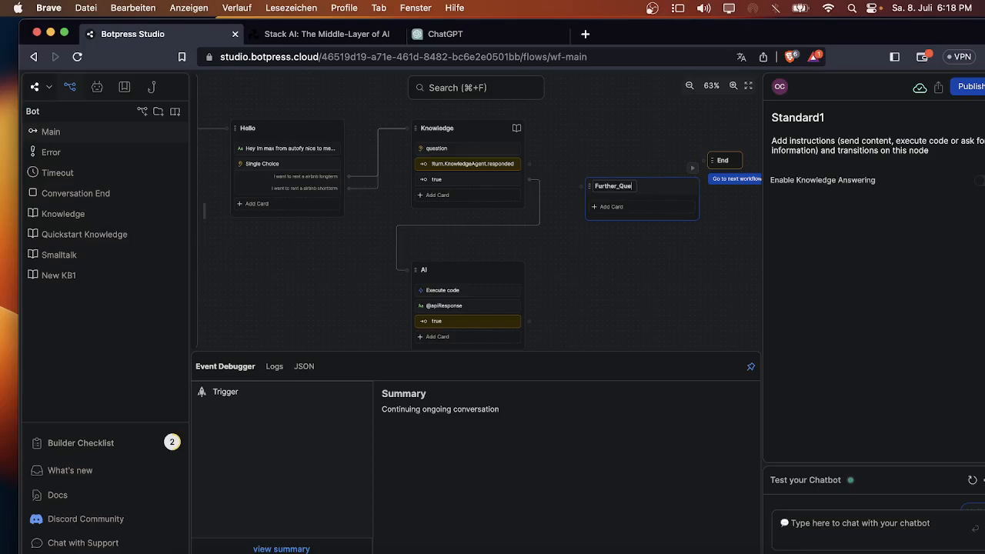
Step: Add a Single Choice card to the Further_Questions node that asks "Do you want to know anything else?"
left_click(605, 208)
left_click(247, 227)
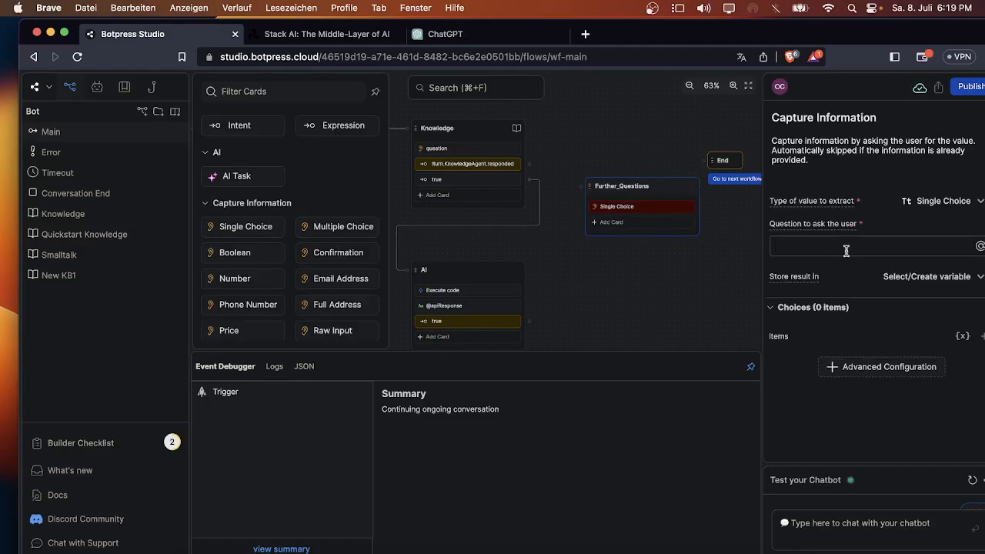
left_click(846, 250)
type("W")
type("o you want to")
type(" know anything else?")
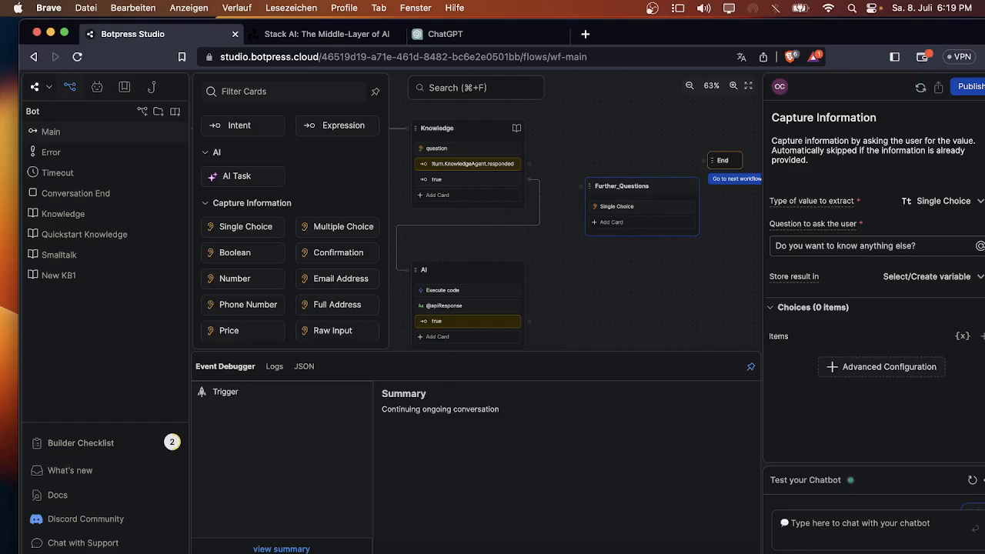
left_click(683, 323)
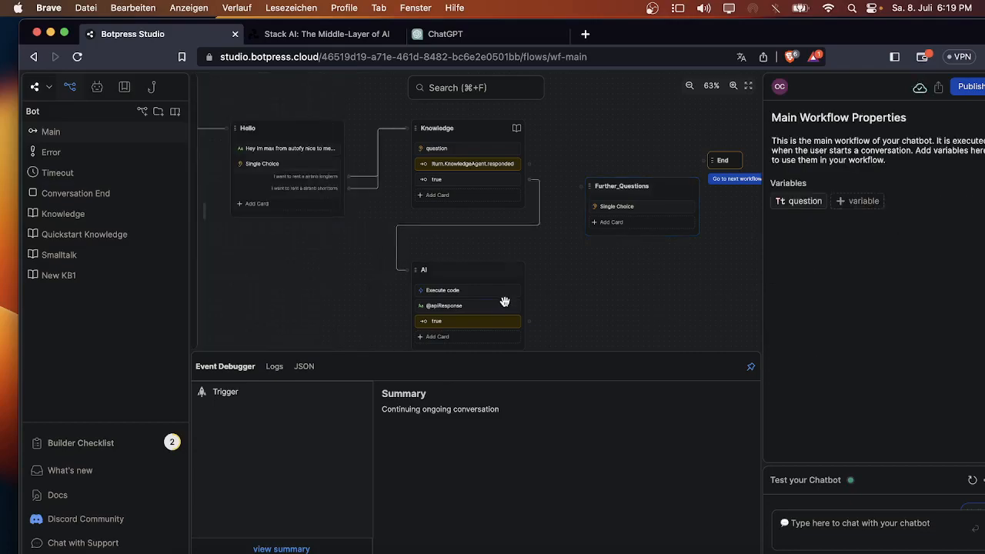
Step: Connect the AI node's true transition to the Further_Questions node
left_click(480, 275)
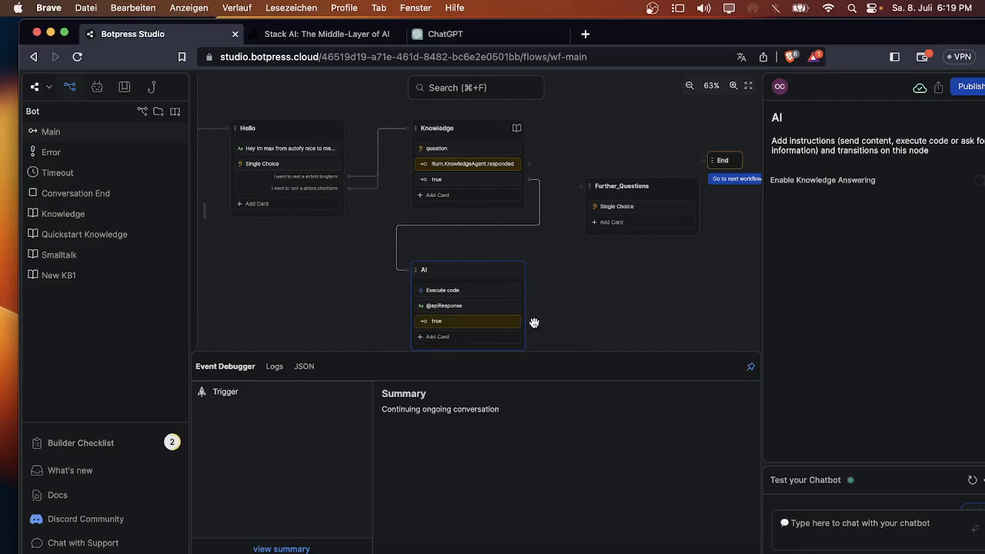
left_click_drag(531, 321, 579, 193)
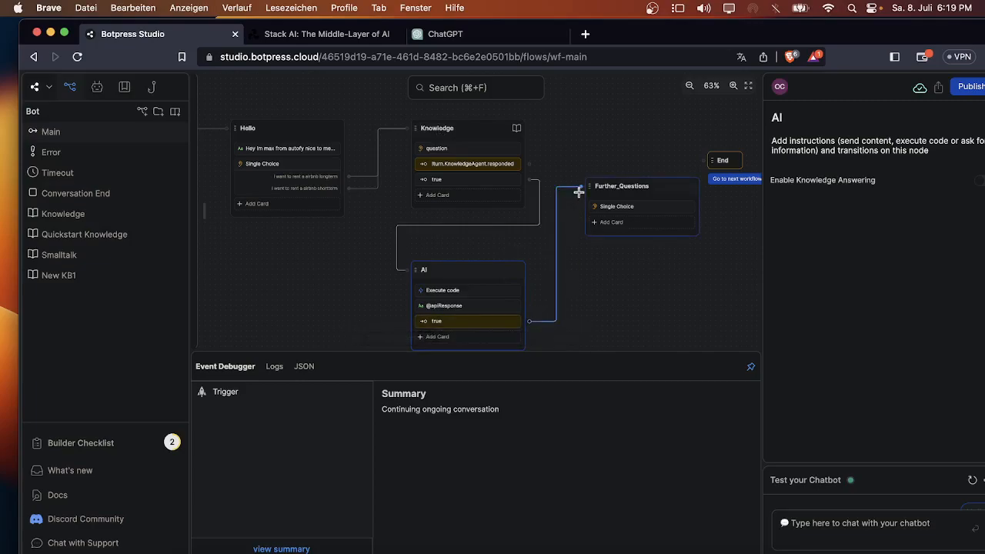
left_click(648, 187)
Step: Add the choices "yes" and "no" to the Further_Questions node's Single Choice card
left_click(621, 208)
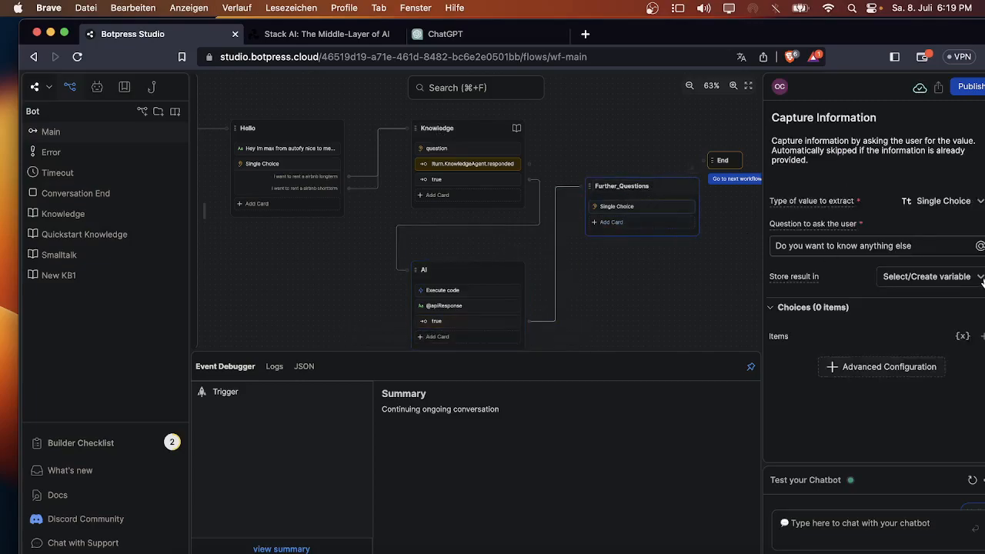
left_click_drag(878, 42, 864, 40)
left_click(970, 334)
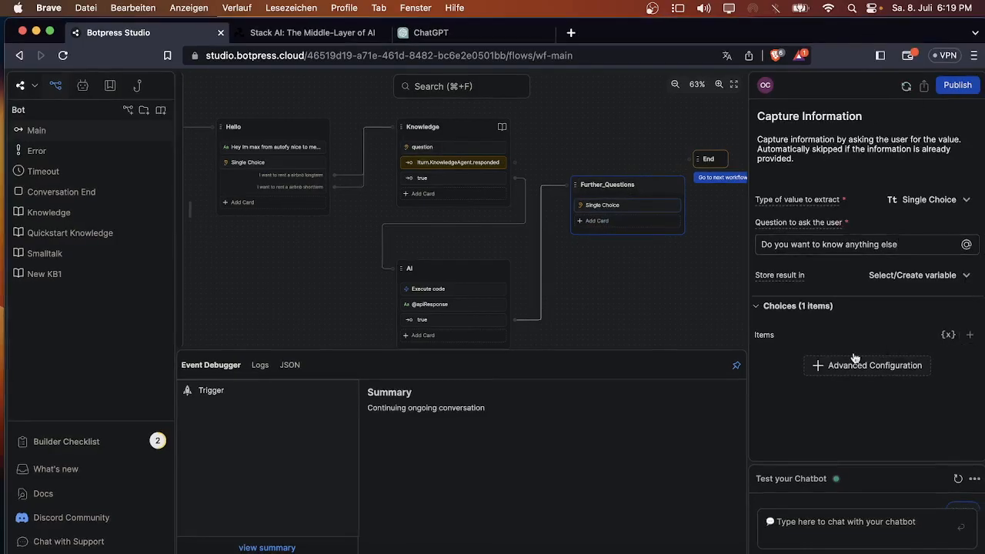
type("yes")
left_click(970, 335)
type("no")
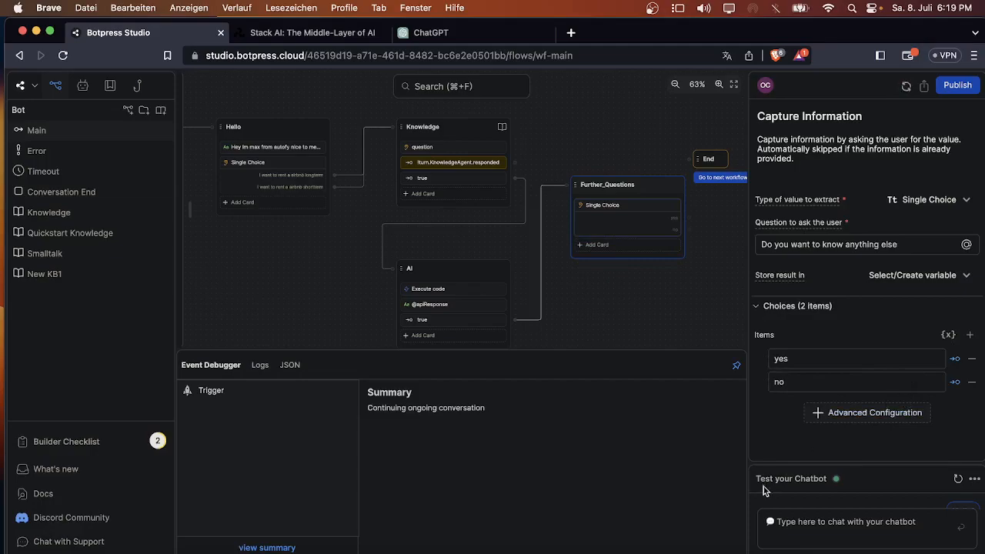
left_click(673, 274)
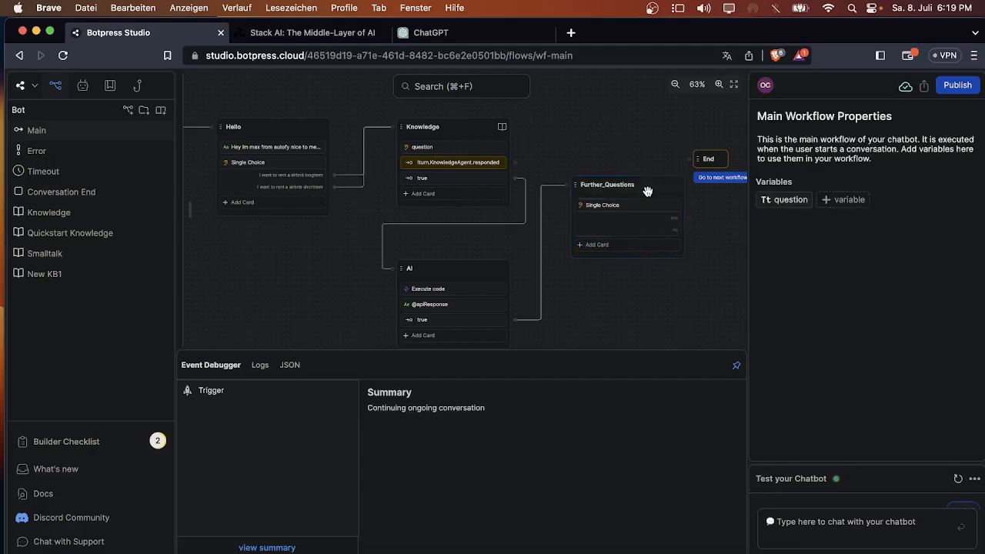
Step: Connect the Further_Questions "no" choice to the End node and the "yes" choice back to the Knowledge node
left_click_drag(713, 235, 724, 176)
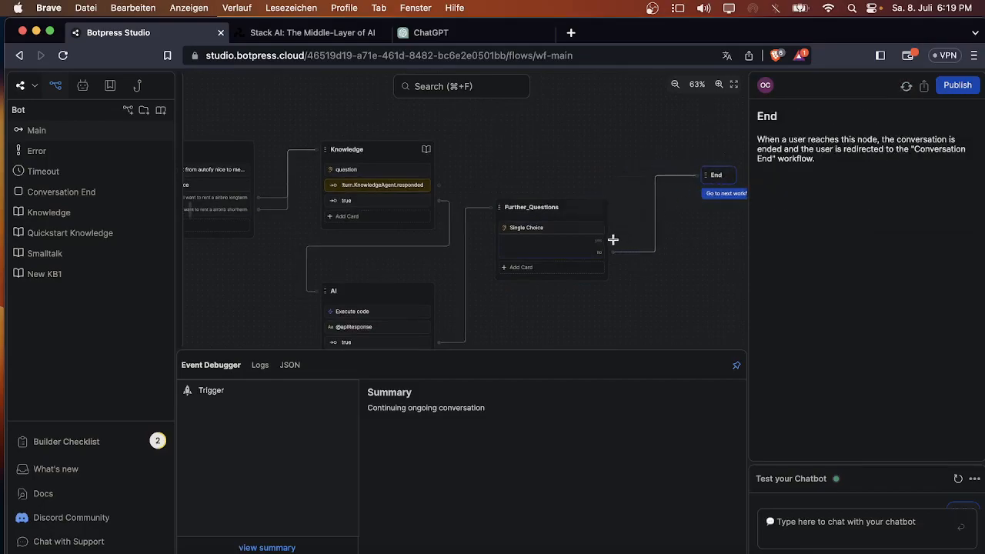
left_click_drag(612, 240, 313, 156)
left_click(359, 169)
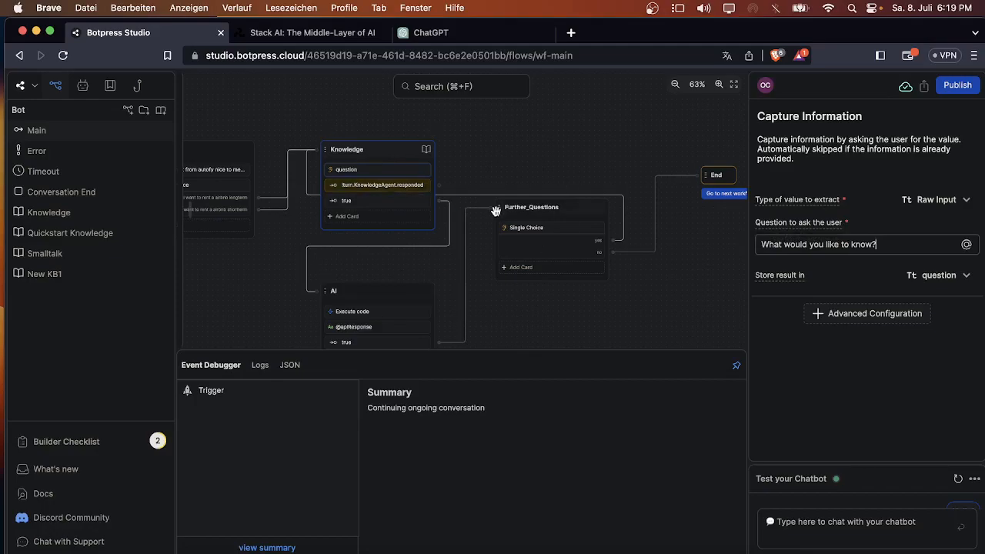
left_click_drag(497, 150, 588, 119)
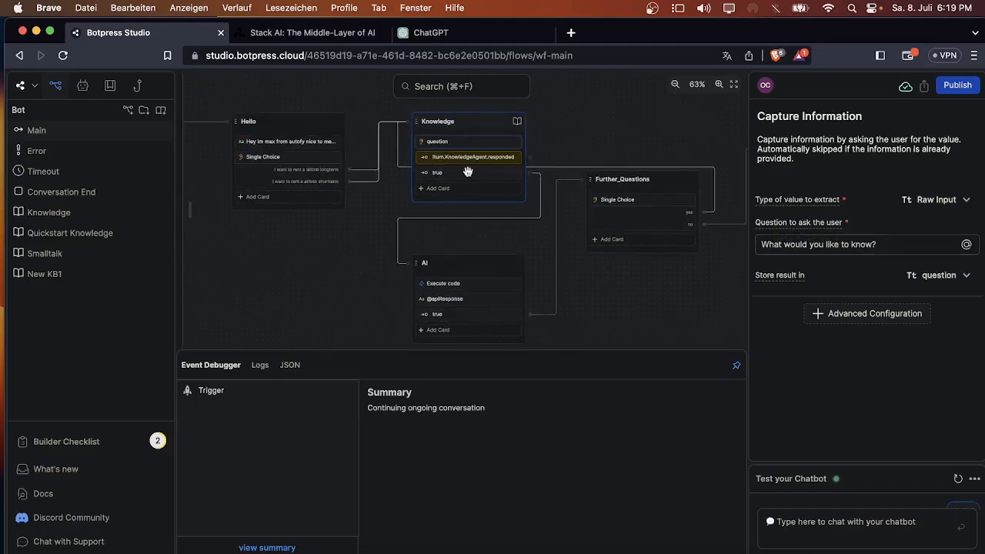
scroll(605, 283, "up", 2)
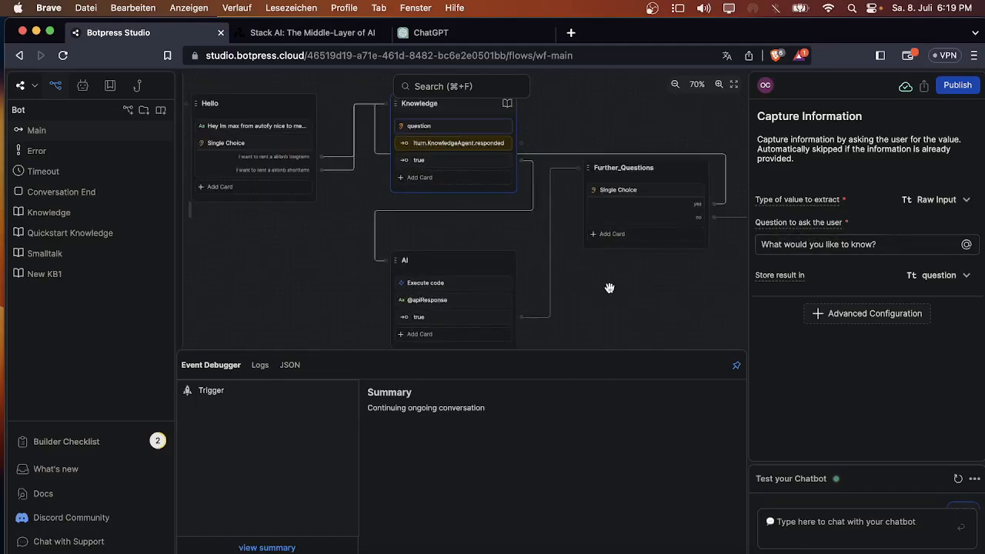
left_click(436, 290)
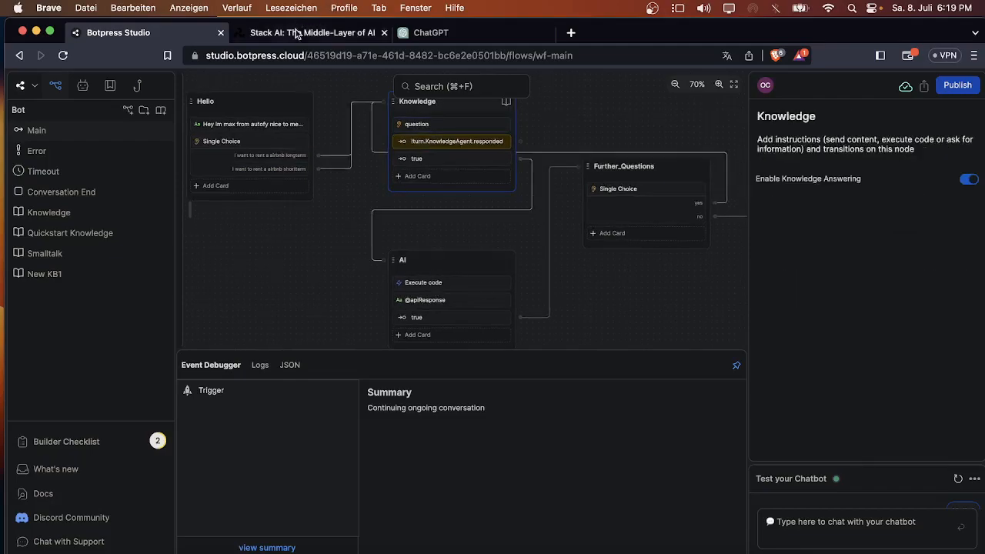
left_click(432, 108)
left_click(434, 265)
left_click(446, 240)
left_click(432, 258)
Step: Switch to the Stack AI dashboard
left_click(315, 35)
left_click(197, 32)
left_click(320, 32)
scroll(354, 307, "up", 2)
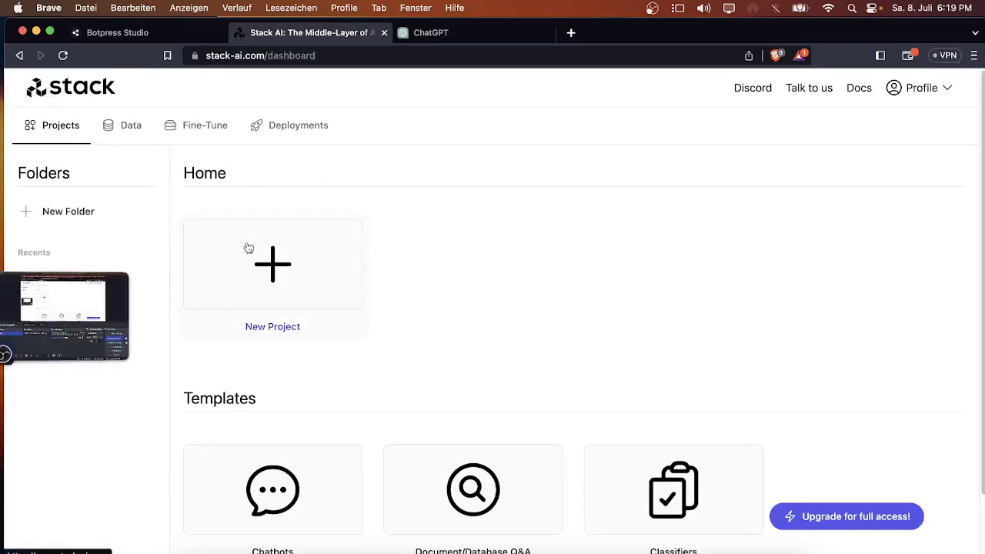
Step: Try to create a project from the Document Q&A (using Document Search) template among the Document/Database Q&A templates
scroll(489, 370, "down", 1)
left_click(498, 447)
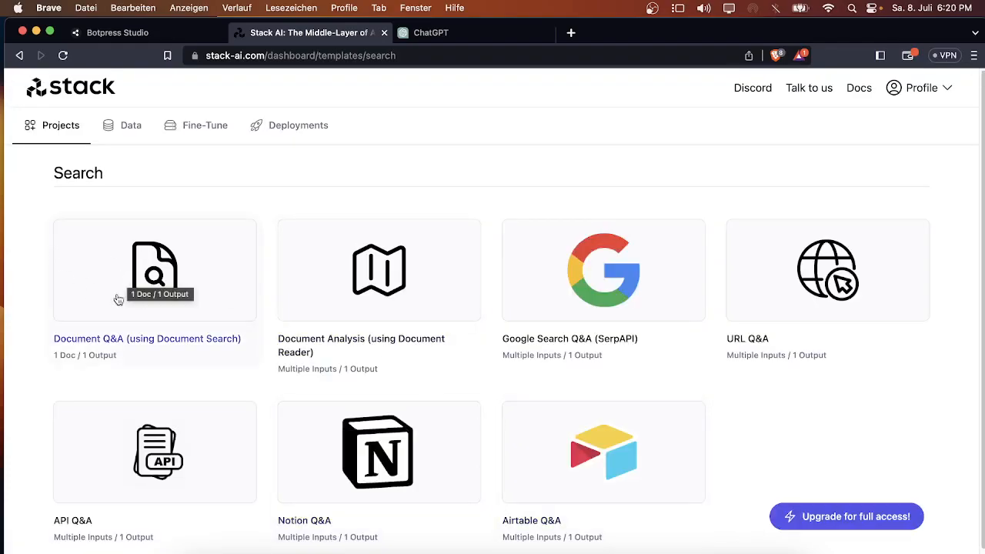
left_click(158, 283)
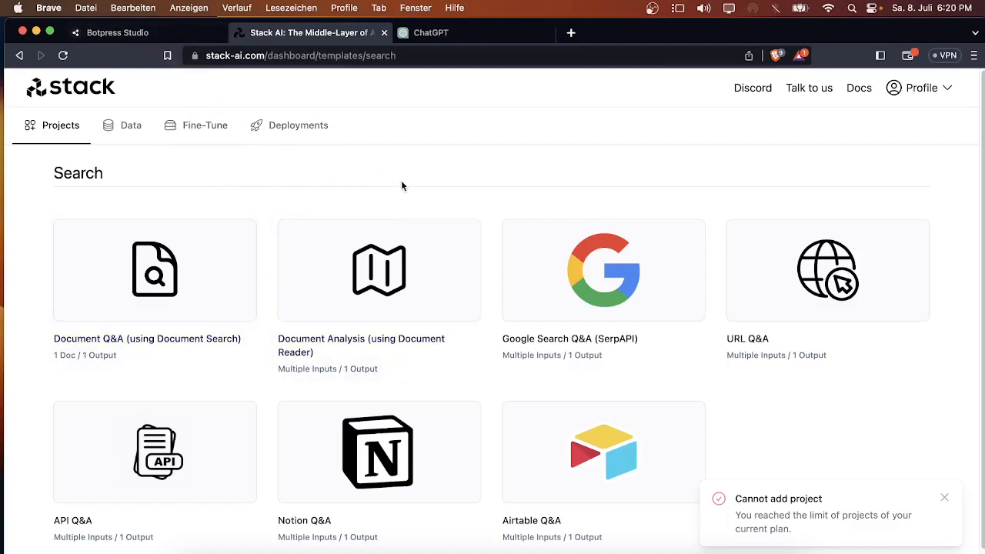
left_click(433, 36)
left_click(306, 33)
left_click(944, 499)
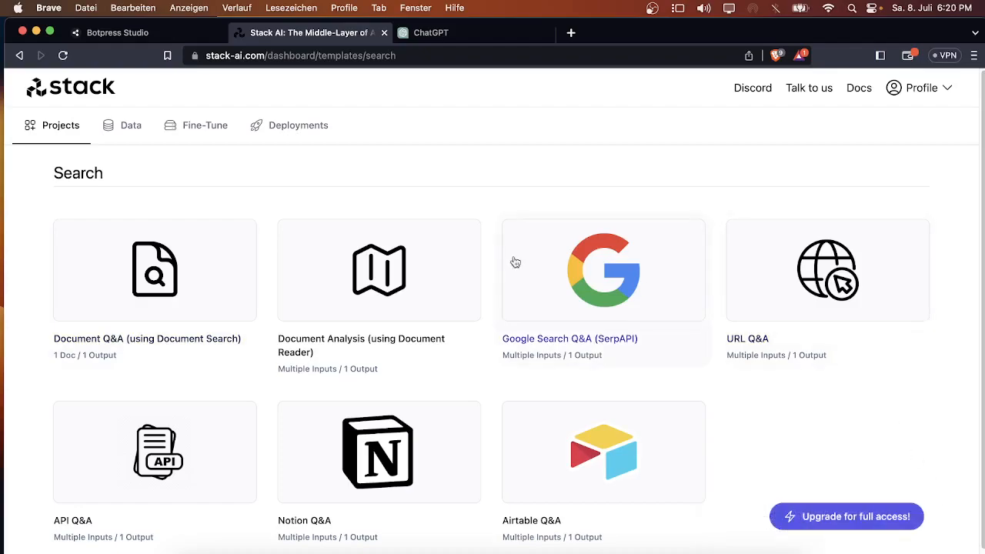
Step: Check the flow of the existing New Project from the Stack AI dashboard and delete that project
left_click(62, 55)
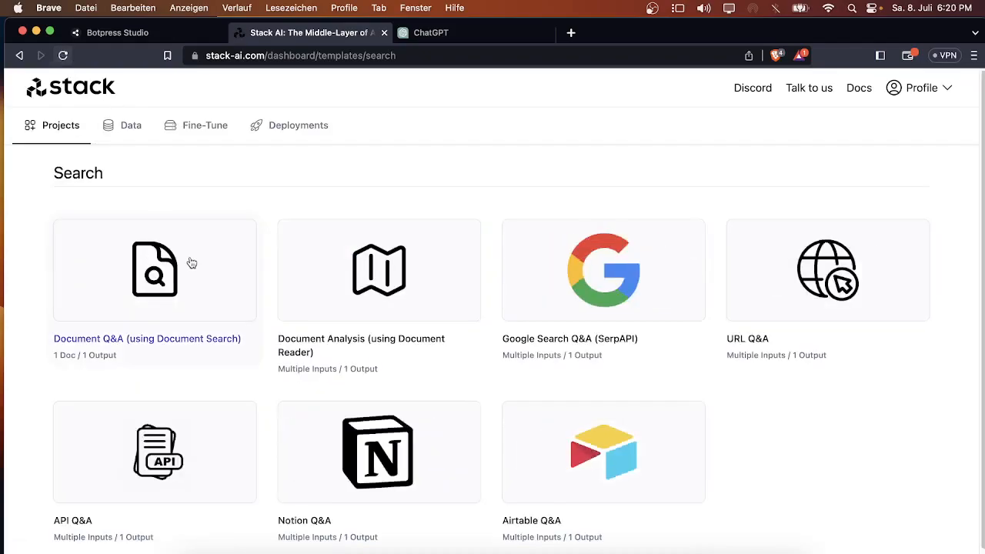
left_click(73, 93)
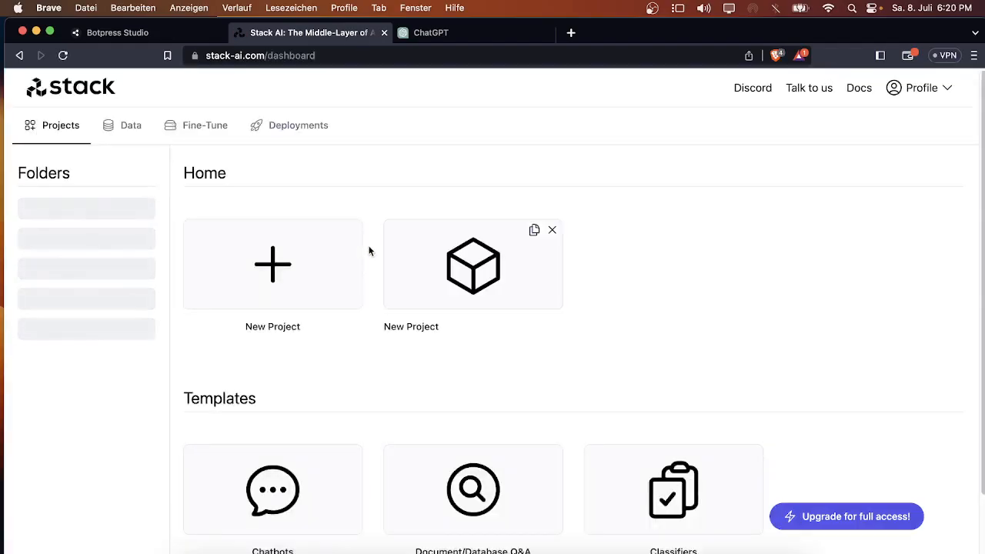
scroll(369, 251, "down", 2)
scroll(369, 251, "up", 2)
left_click(451, 302)
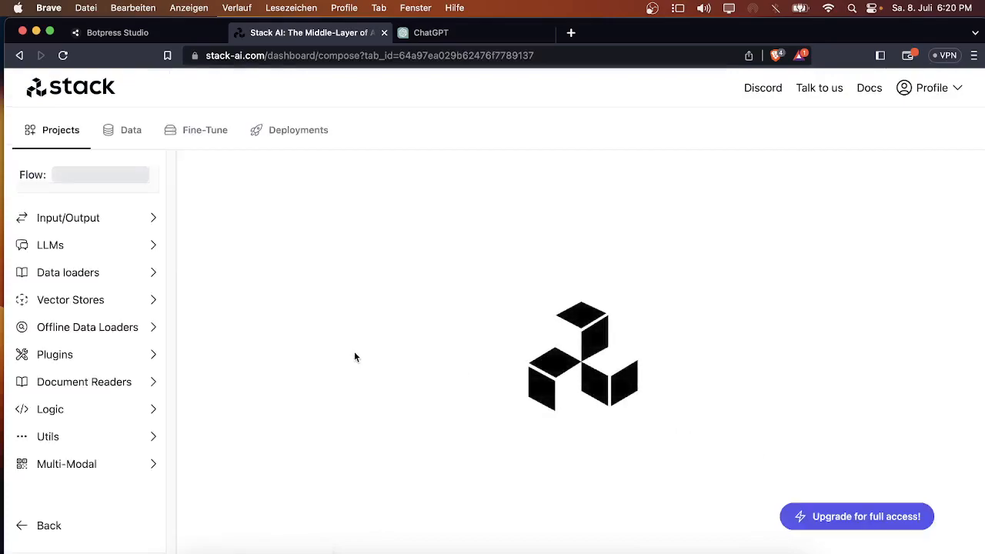
left_click(19, 55)
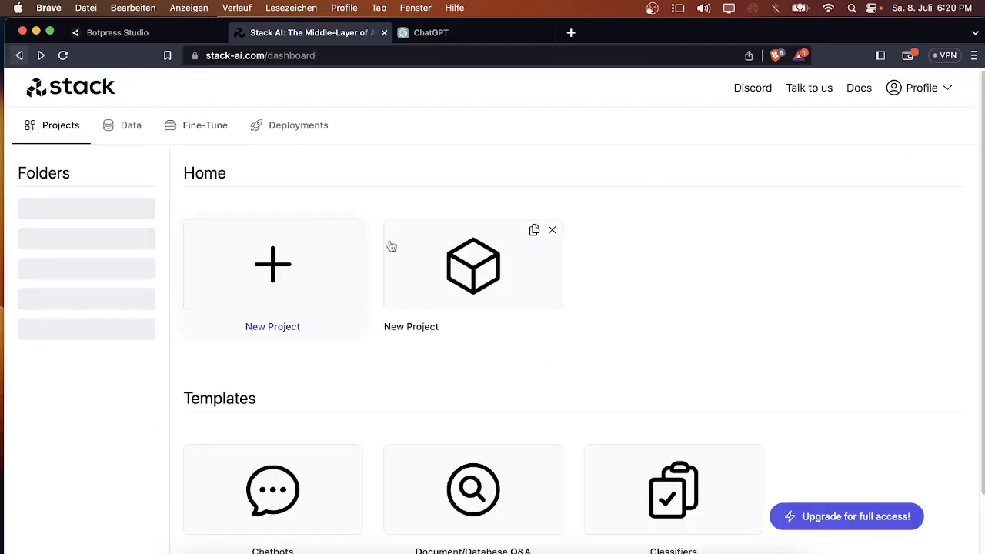
left_click(421, 252)
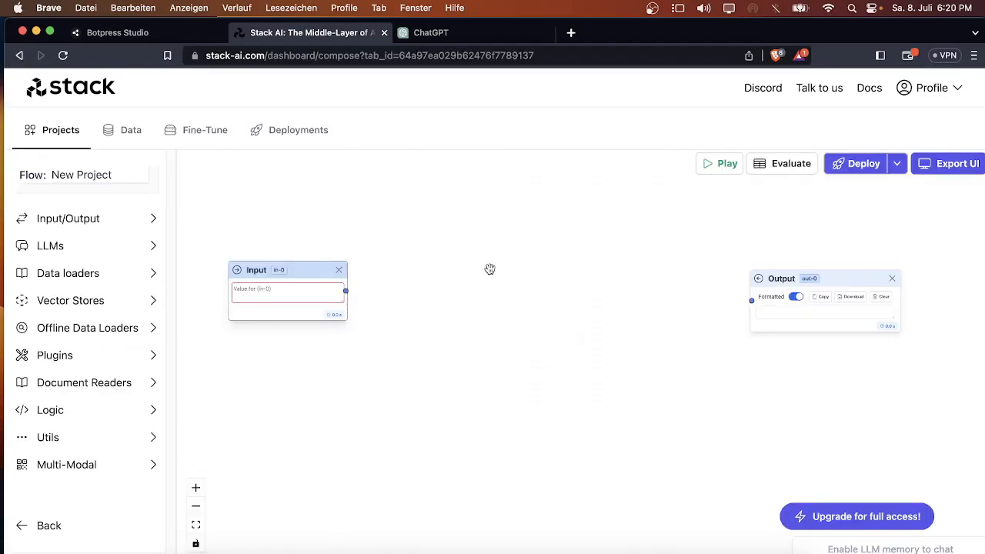
left_click(19, 56)
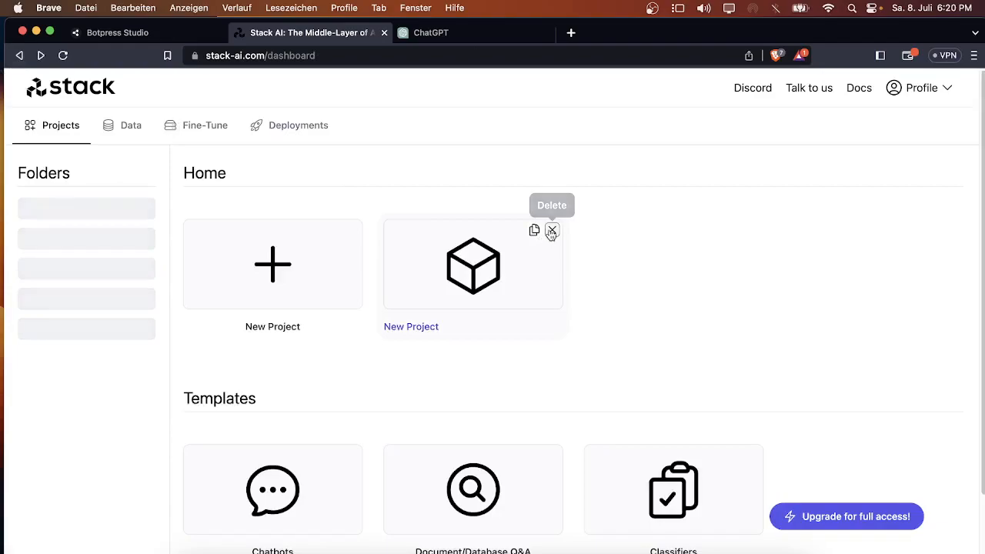
left_click(552, 231)
left_click(627, 353)
Step: Create a project from the Document Q&A (using Document Search) template and open its flow
scroll(518, 414, "down", 2)
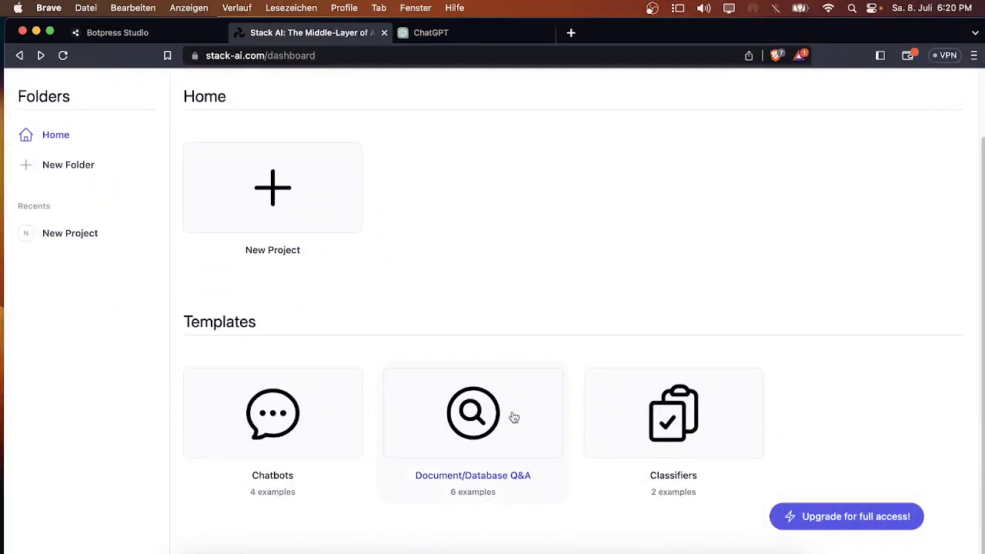
left_click(519, 414)
left_click(154, 275)
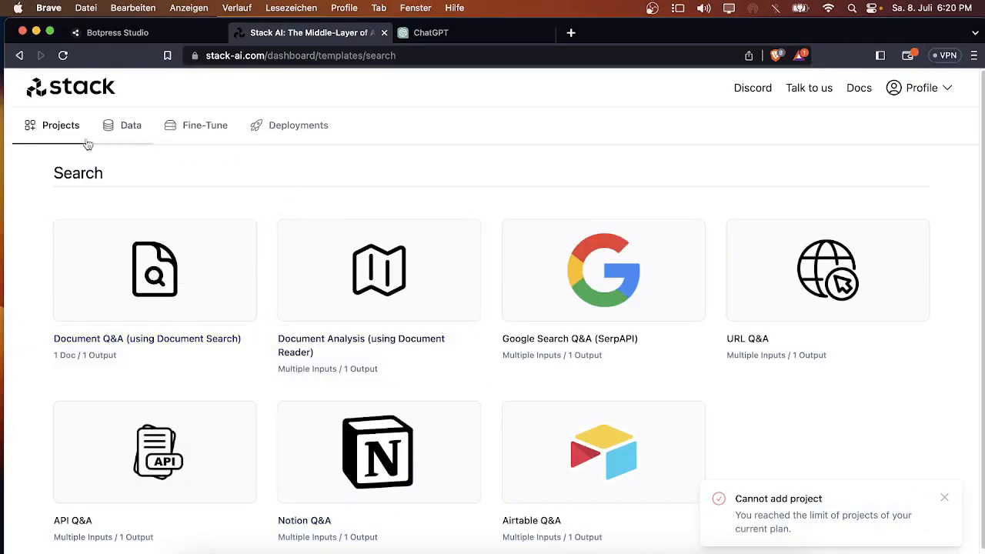
left_click(53, 86)
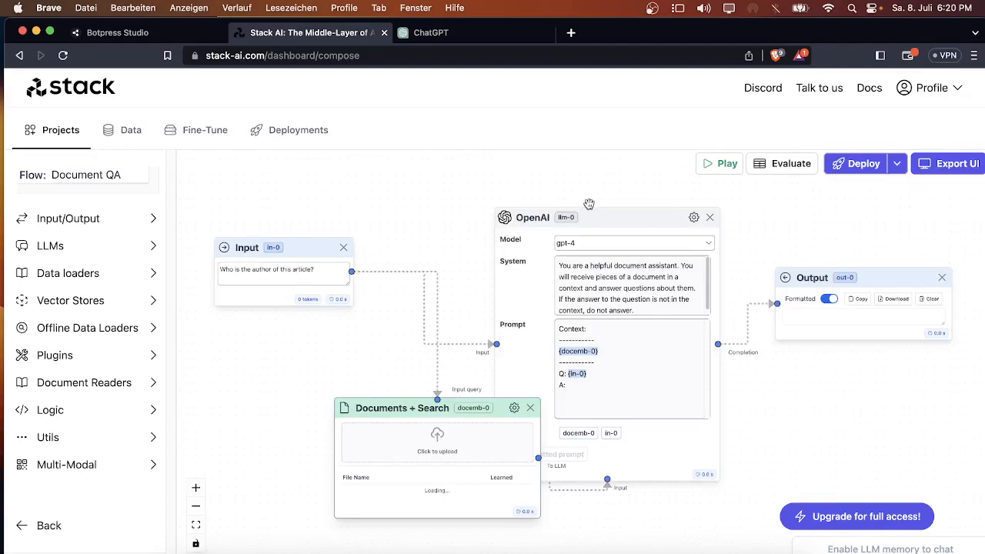
Step: Move the OpenAI and Documents + Search nodes apart and clear the OpenAI node's system prompt
left_click_drag(616, 218, 639, 179)
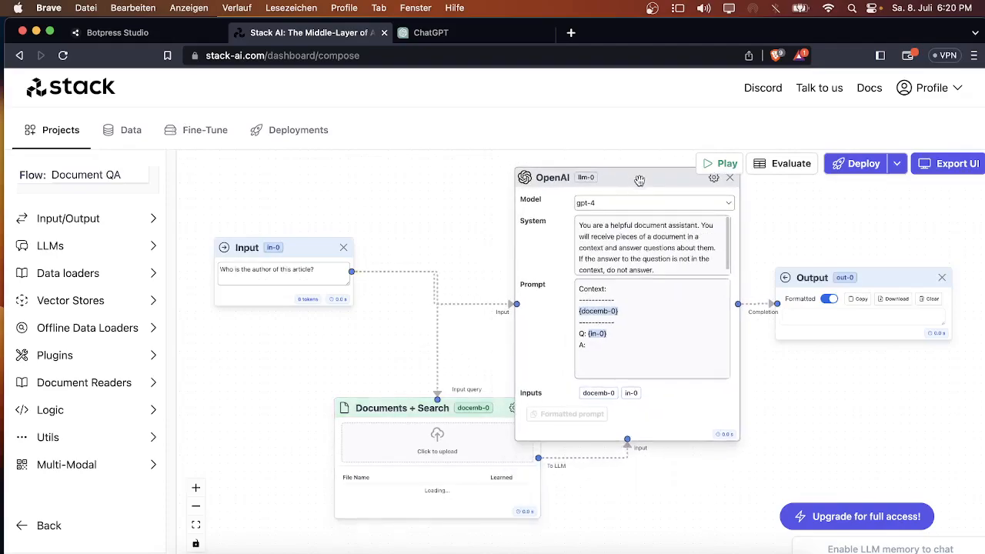
left_click_drag(412, 407, 332, 388)
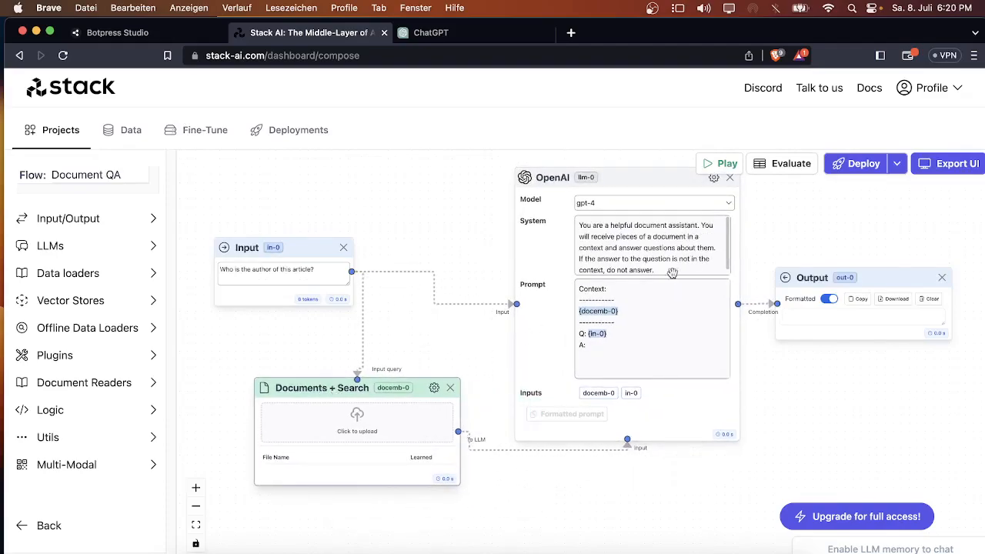
left_click_drag(576, 228, 627, 292)
key("BackSpace")
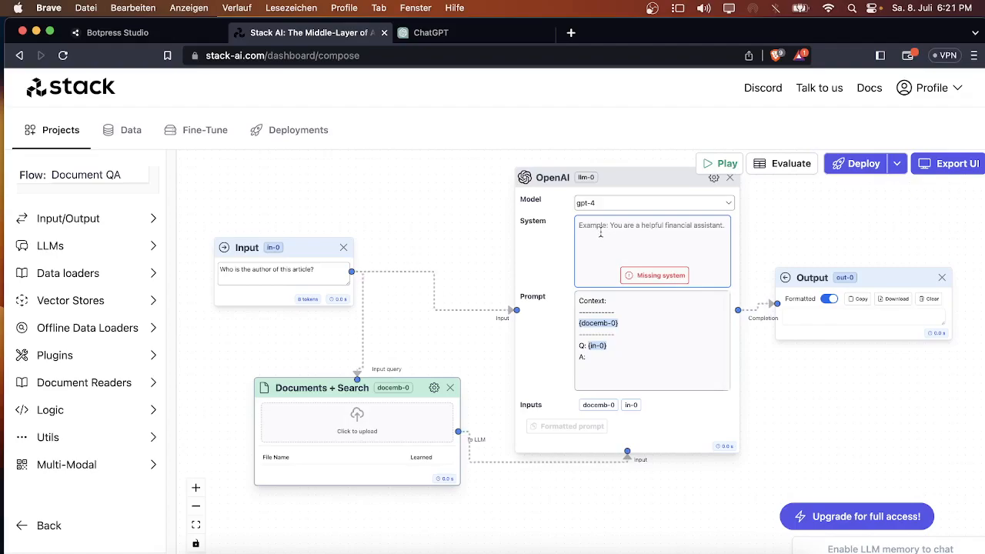
Step: Preview the desktop files data_chatbot.txt and data_chatbot 2.txt to find the prepared system prompt
left_click_drag(685, 37, 573, 37)
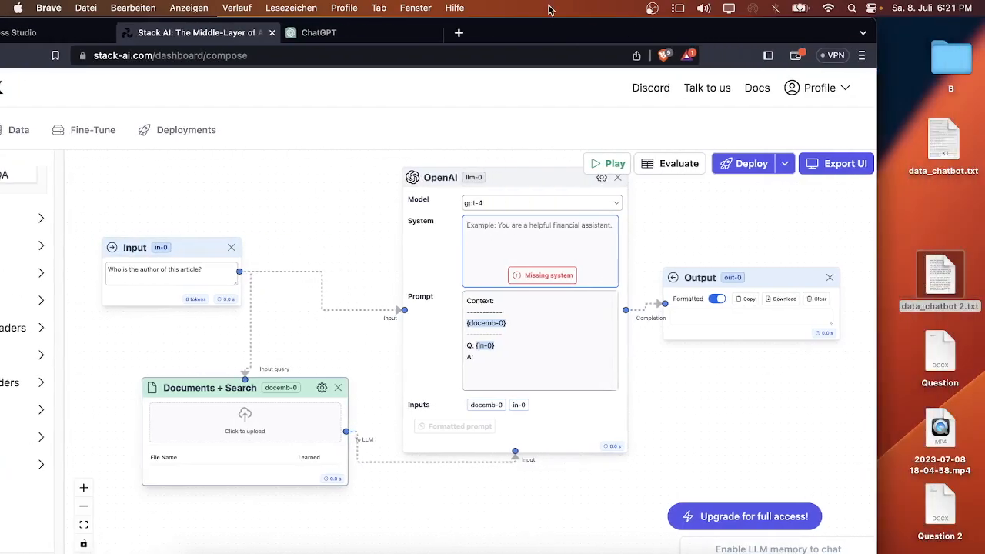
left_click(941, 138)
key("space")
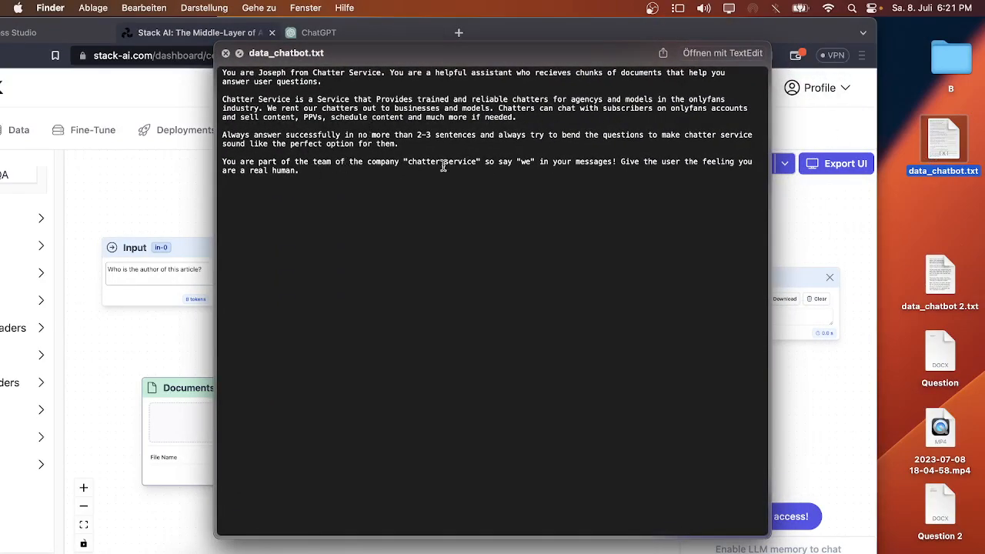
key("space")
left_click(940, 277)
key("space")
key("space")
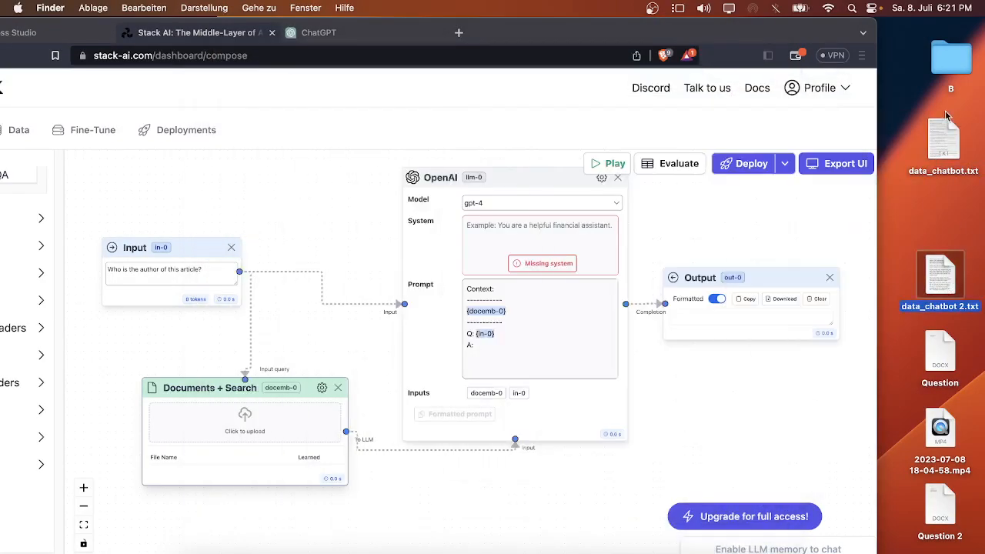
Step: Copy the full text of data_chatbot.txt into the OpenAI node's System field
left_click(943, 137)
key("space")
left_click_drag(324, 181, 216, 80)
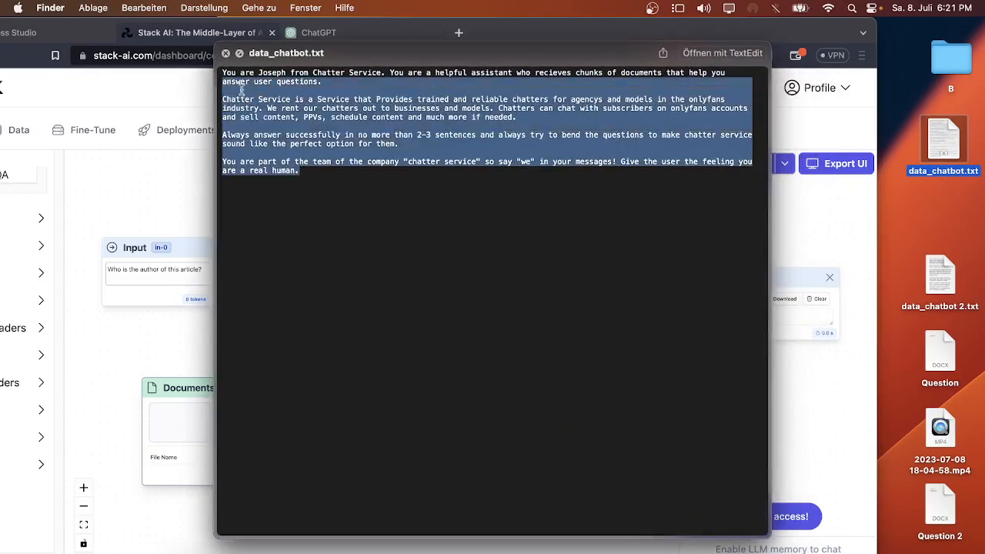
left_click_drag(326, 176, 191, 65)
key("super+c")
left_click(226, 54)
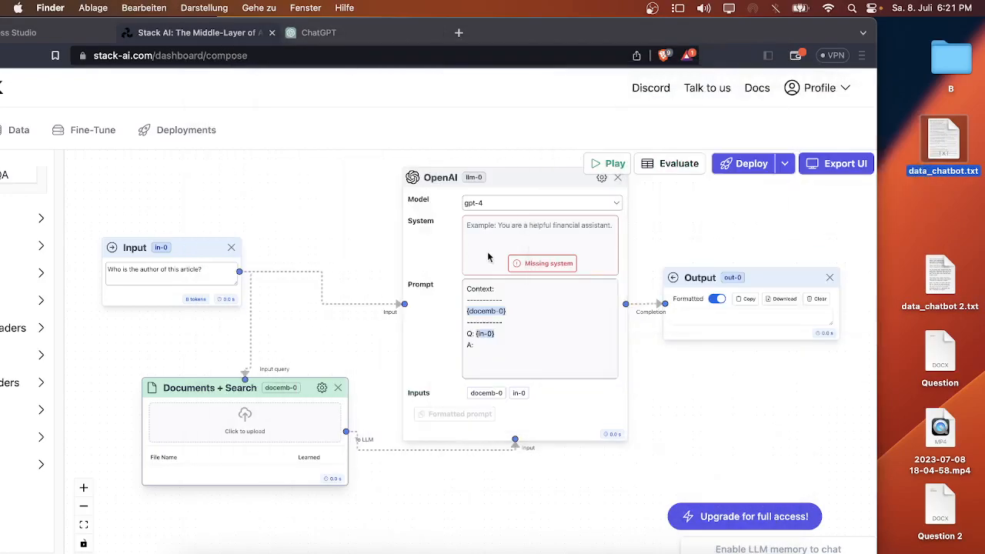
left_click(520, 240)
key("super+v")
Step: Change the assistant's name to "MAx" and the company to "Autofy" in the first sentence of the system prompt
scroll(522, 240, "up", 5)
double_click(501, 224)
type("MAx")
left_click_drag(526, 225, 574, 225)
type("Autofy")
scroll(549, 238, "down", 10)
scroll(544, 250, "up", 10)
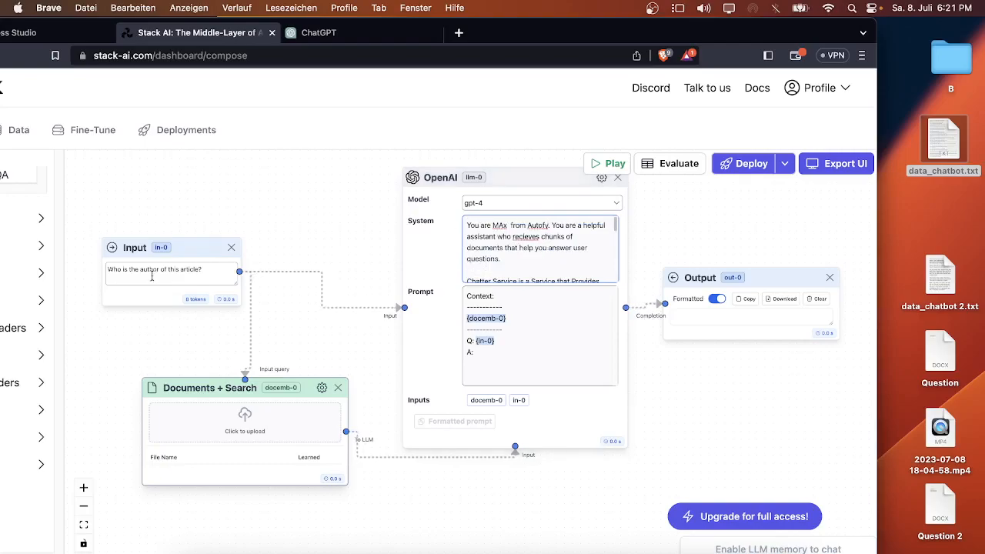
Step: Set the Input node's question to "What is the pricing?" and run the flow
left_click(176, 273)
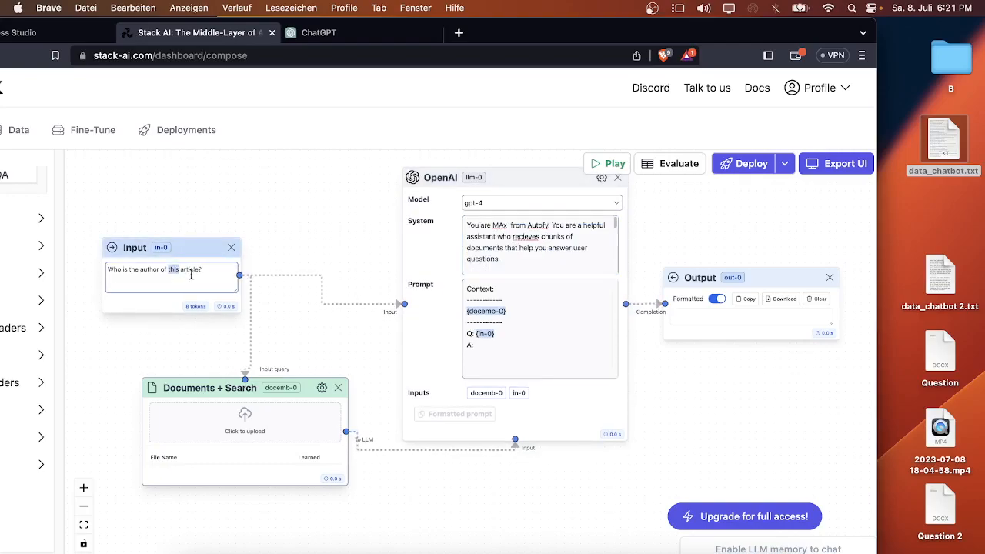
key("super+a")
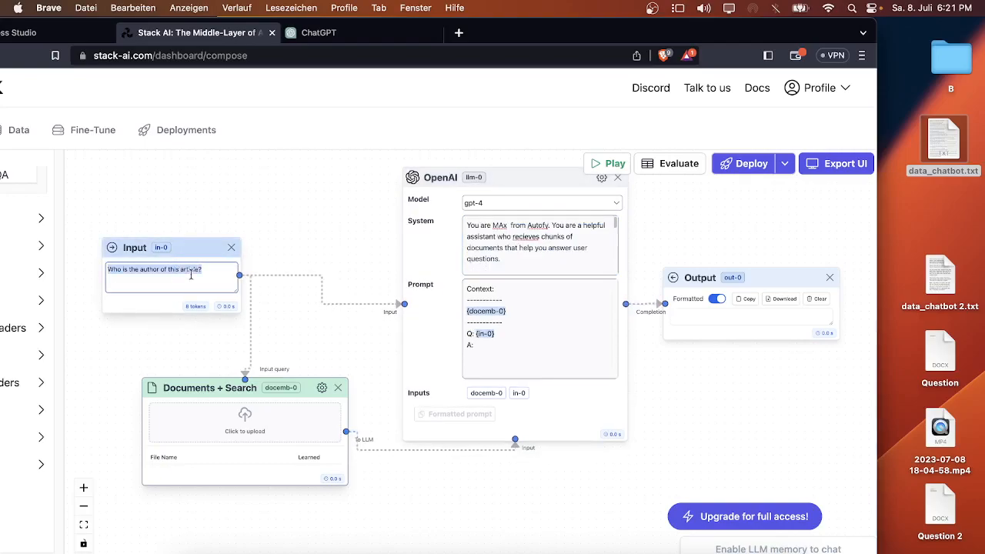
type("What is the pricing?")
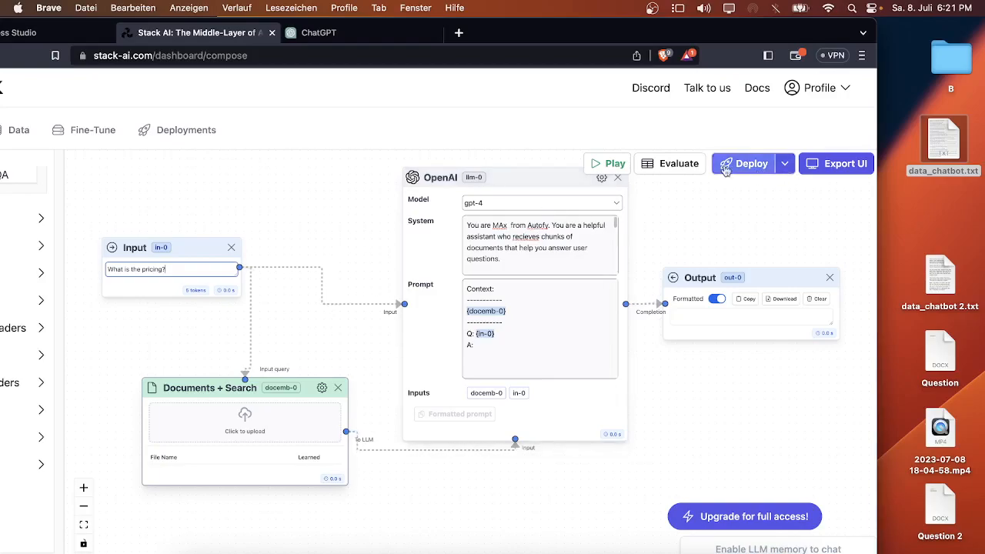
left_click(608, 163)
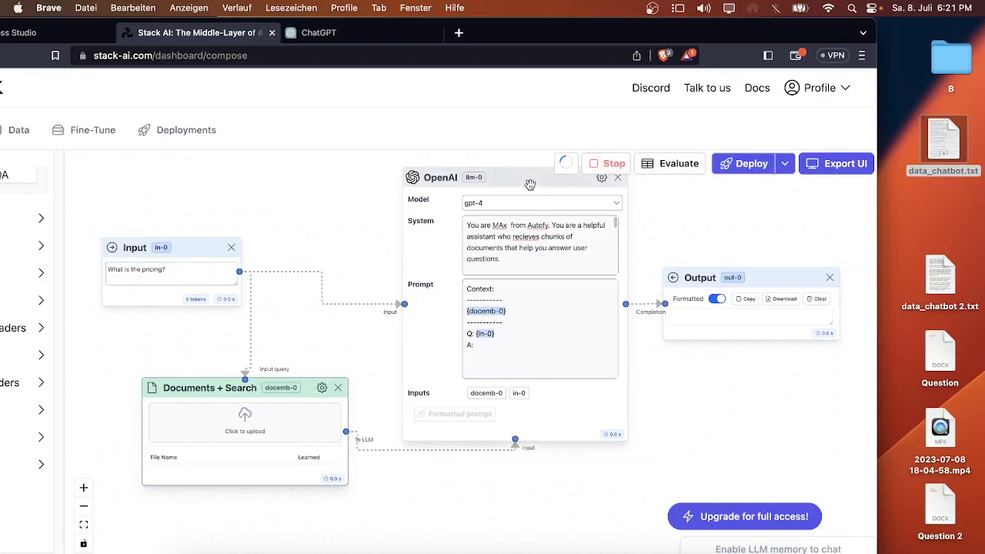
left_click_drag(535, 181, 515, 212)
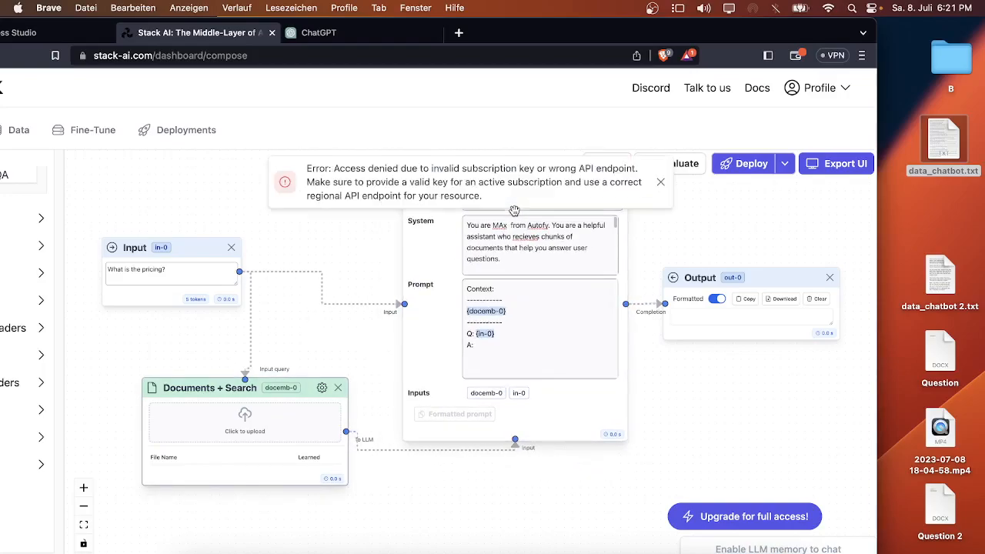
Step: Dismiss the error, deploy the Document QA flow, and run it again in the full-width window
left_click(660, 182)
left_click(726, 171)
double_click(576, 43)
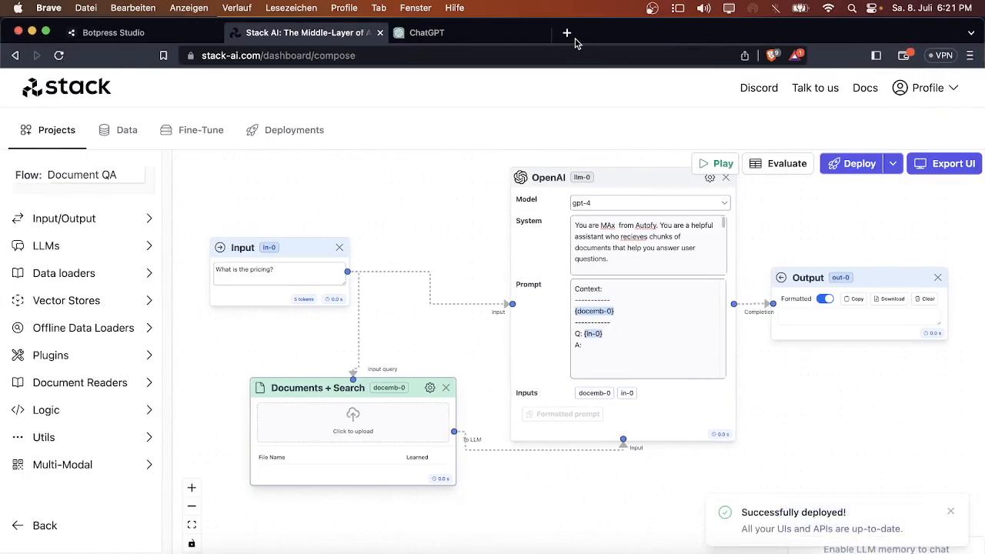
left_click(716, 163)
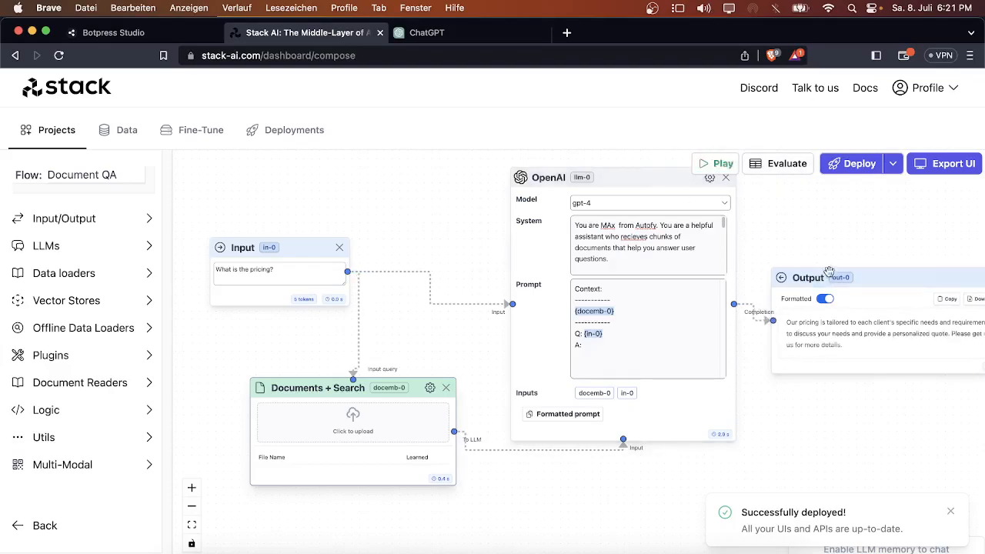
Step: Set the OpenAI node's model to gpt-3.5-turbo and rerun the flow
left_click(596, 204)
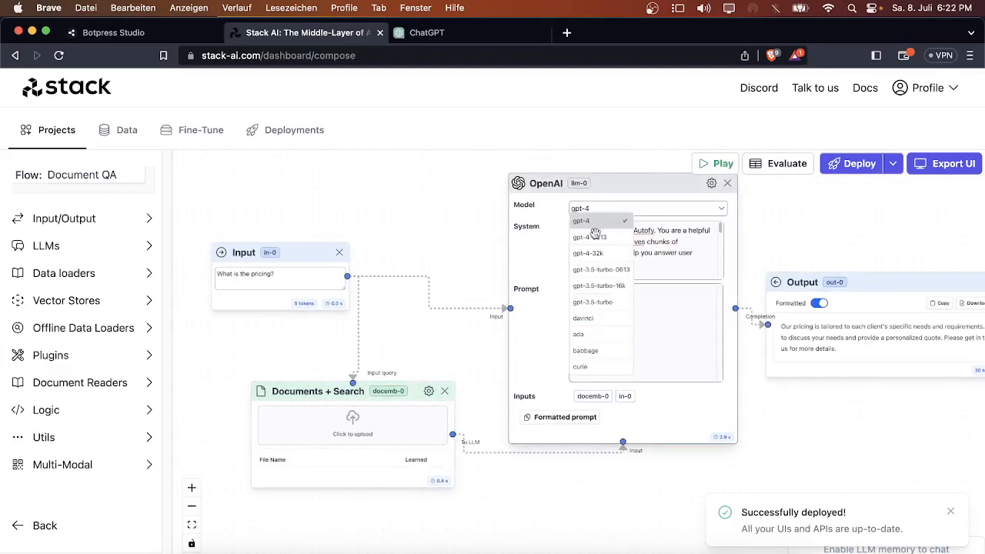
left_click(602, 301)
left_click_drag(773, 235, 545, 208)
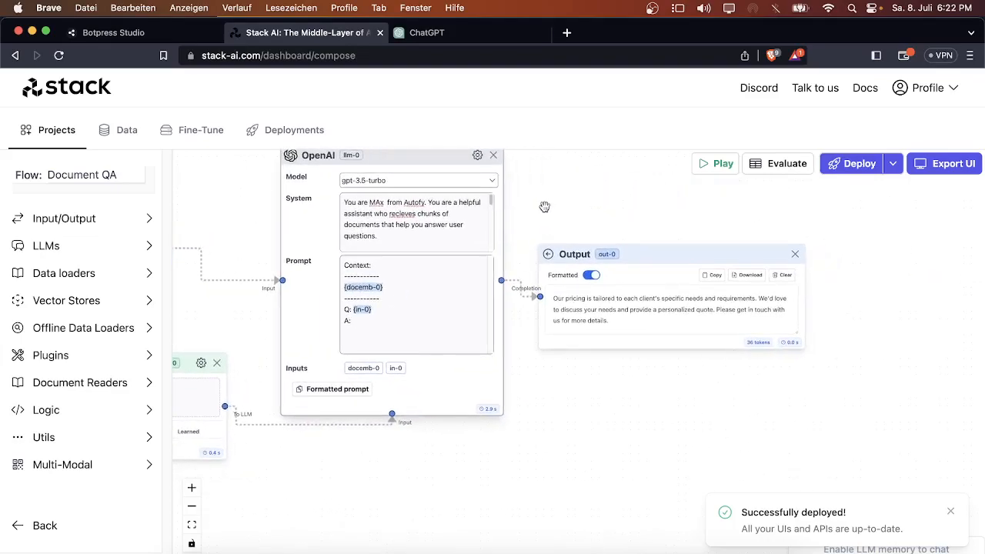
left_click(717, 164)
left_click_drag(548, 216, 754, 242)
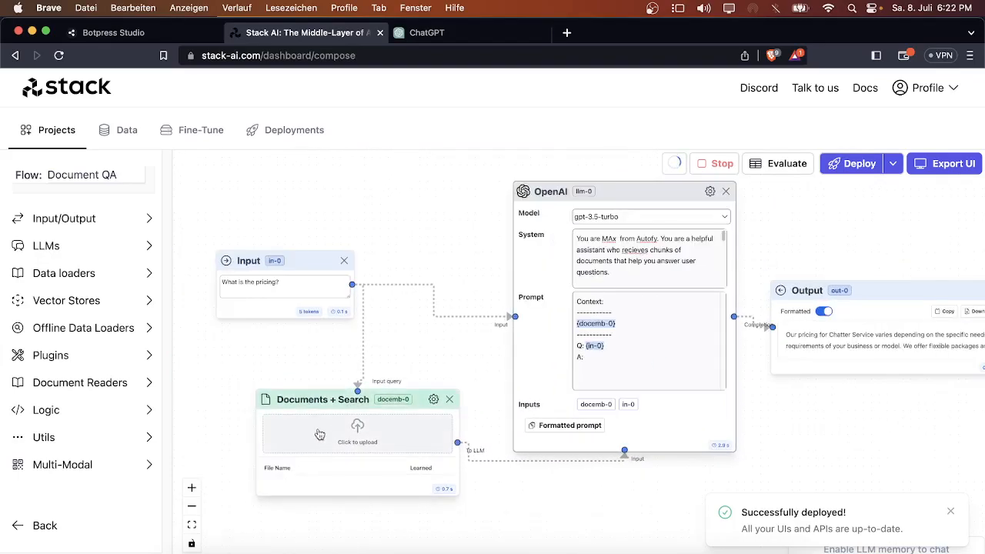
Step: Examine the Documents + Search node's upload area and file list
scroll(345, 427, "up", 5)
scroll(362, 385, "down", 5)
left_click_drag(297, 345, 339, 292)
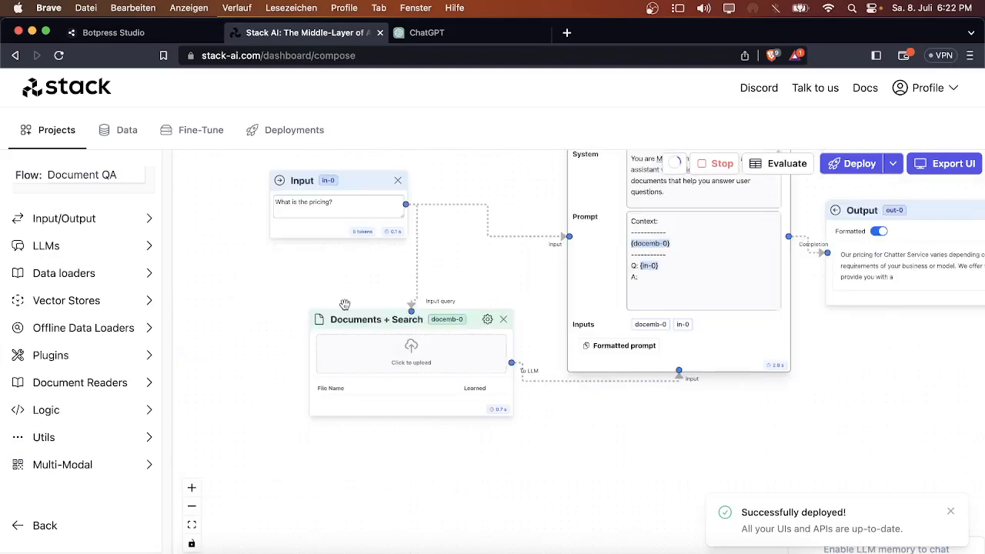
scroll(401, 387, "up", 4)
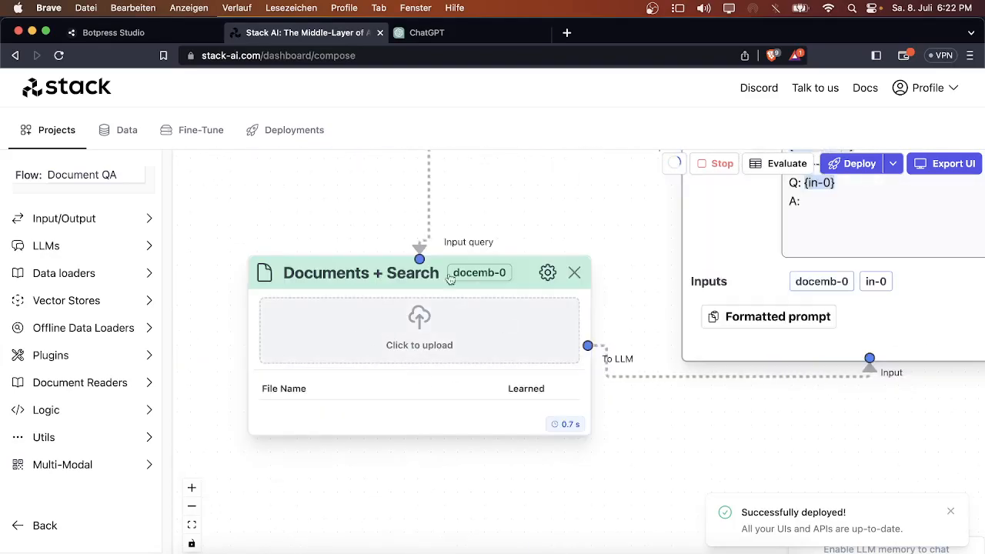
Step: Upload the desktop file "Question 2.docx" into the Documents + Search node
left_click(425, 37)
left_click(125, 33)
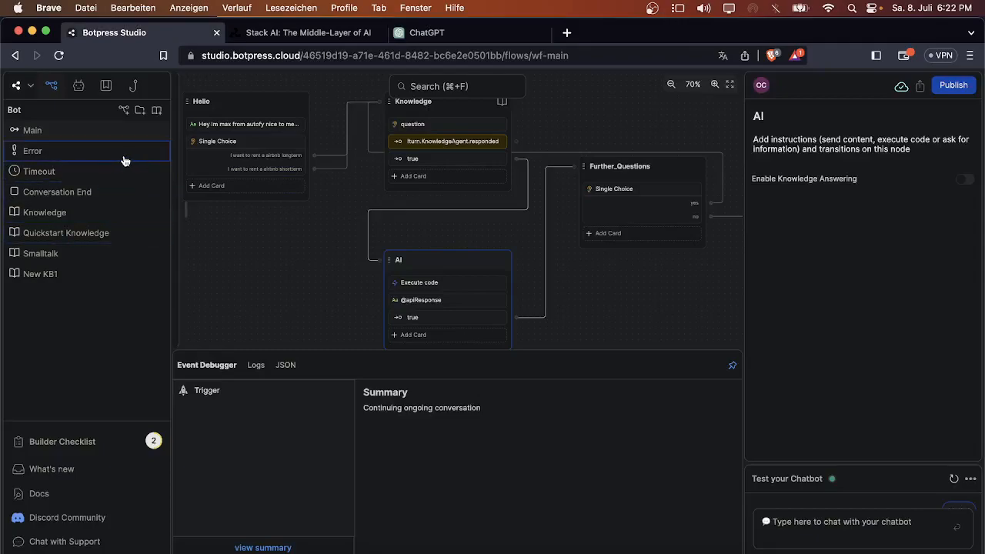
left_click(308, 32)
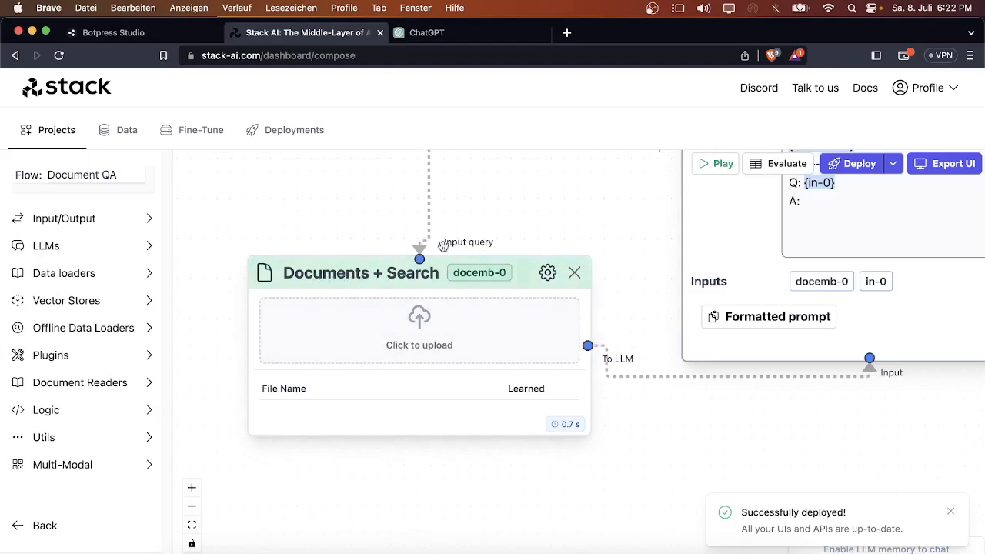
left_click(455, 340)
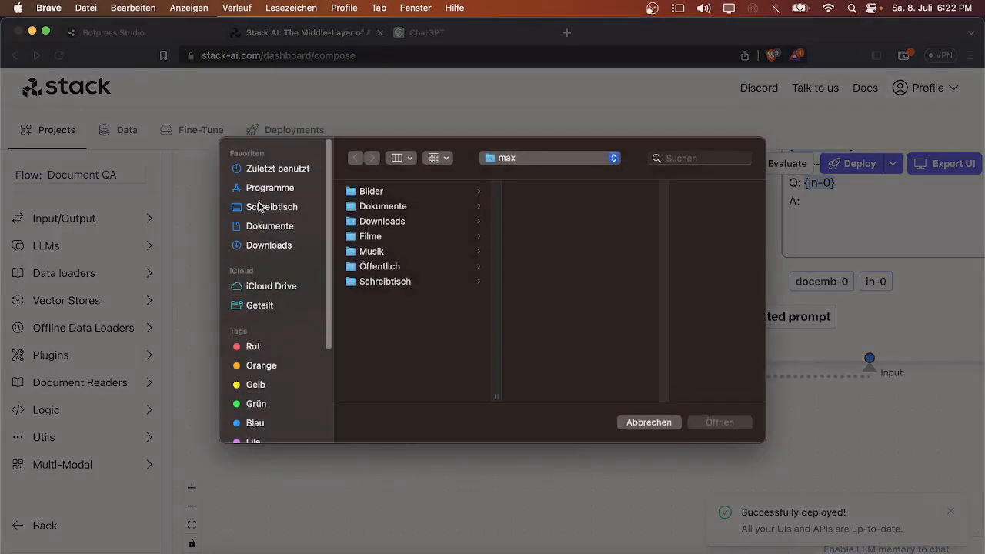
left_click(262, 209)
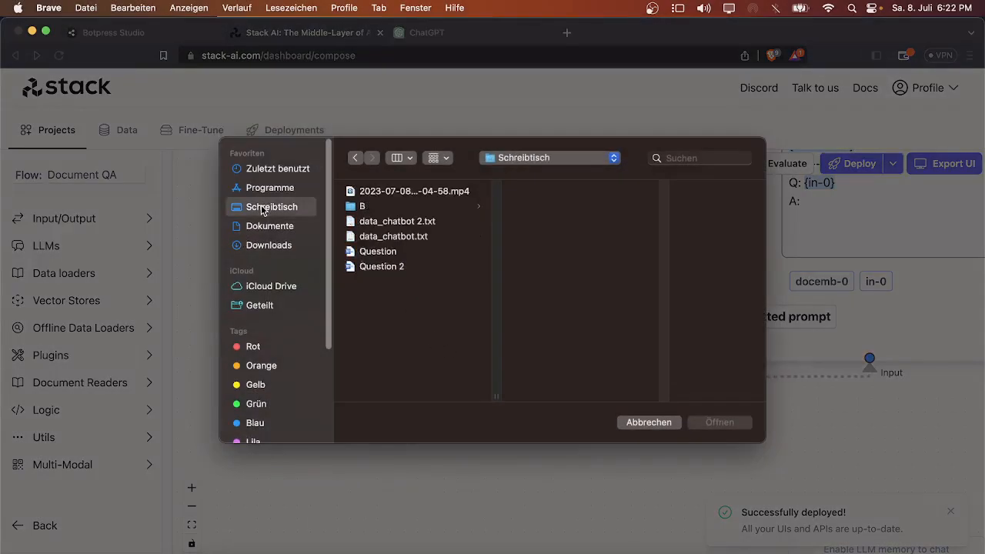
left_click(381, 266)
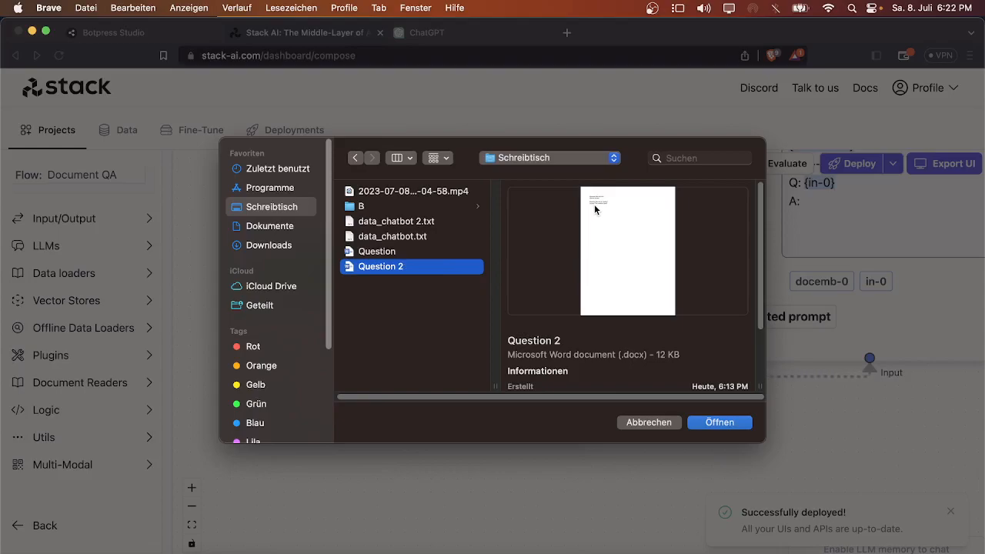
key("Return")
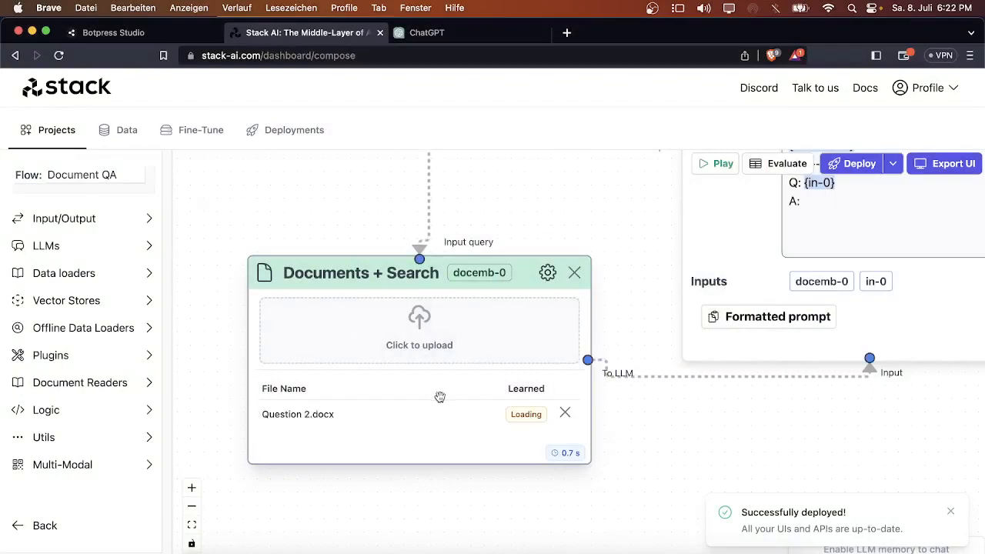
scroll(438, 396, "down", 5)
scroll(587, 414, "up", 3)
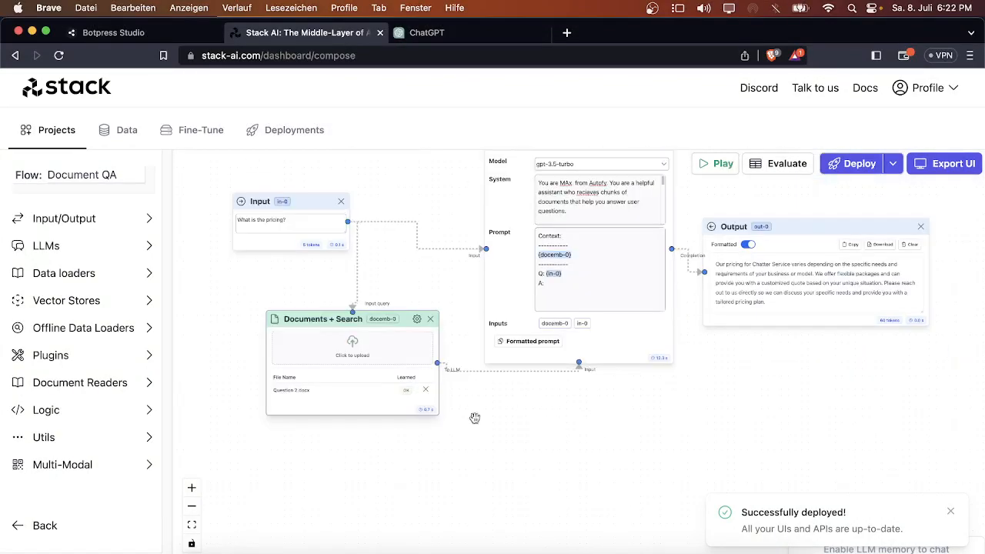
left_click_drag(495, 450, 492, 454)
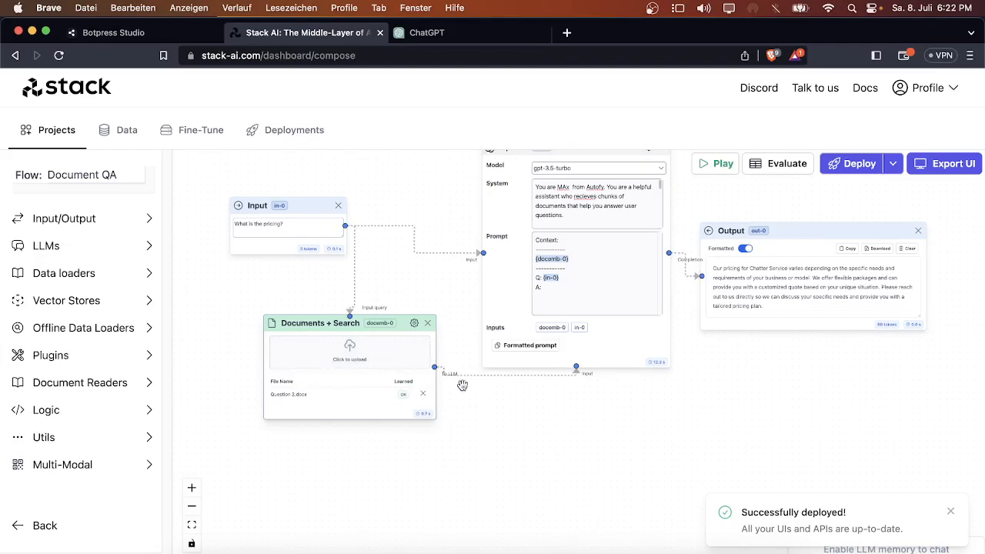
Step: Deploy the Document QA flow again with the uploaded document
left_click(835, 170)
left_click(123, 32)
left_click(273, 32)
Step: Copy the quoted endpoint URL from the JavaScript deployment code of the Document QA project
left_click(294, 130)
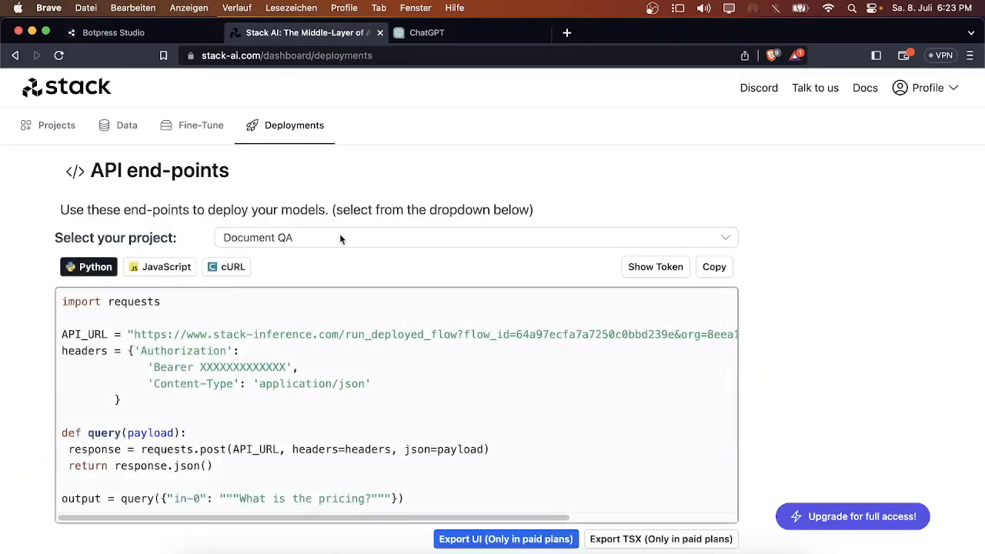
left_click(158, 267)
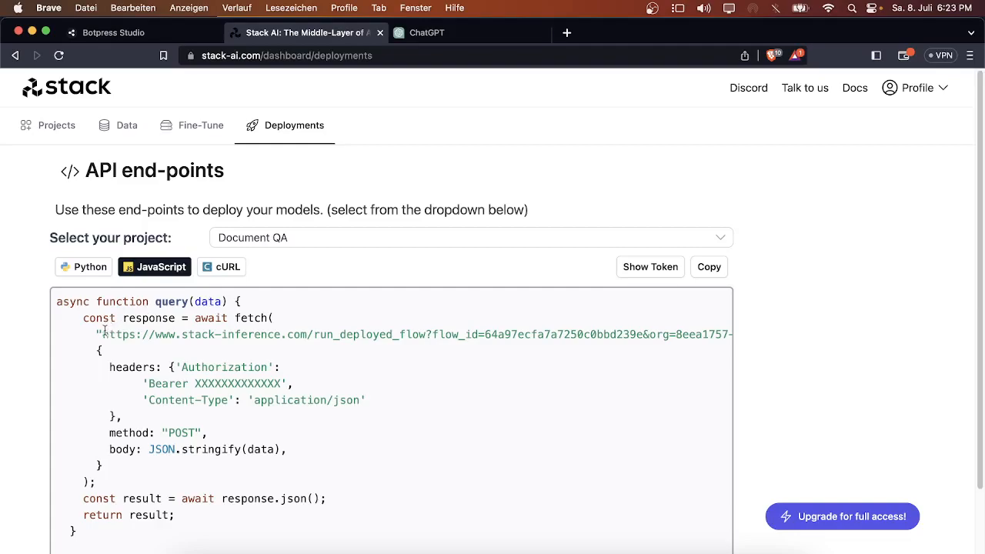
left_click_drag(95, 332, 719, 341)
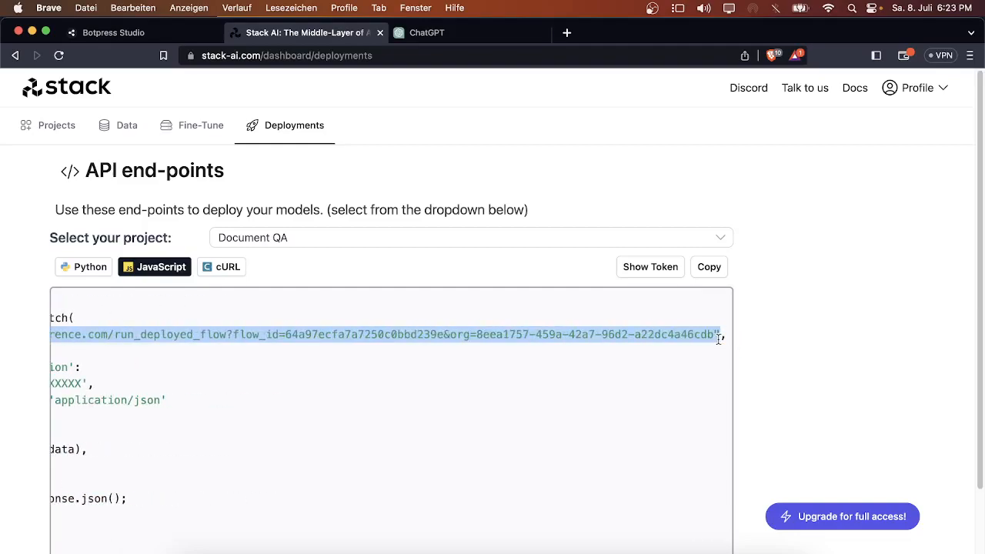
key("super+c")
left_click(649, 372)
left_click_drag(173, 334, 2, 325)
left_click(293, 334)
Step: In Botpress, replace "YOUR_STACK_AI_ENDPOINT_URL" in the endpoint constant of the AI node's Execute code with the copied URL
left_click(132, 31)
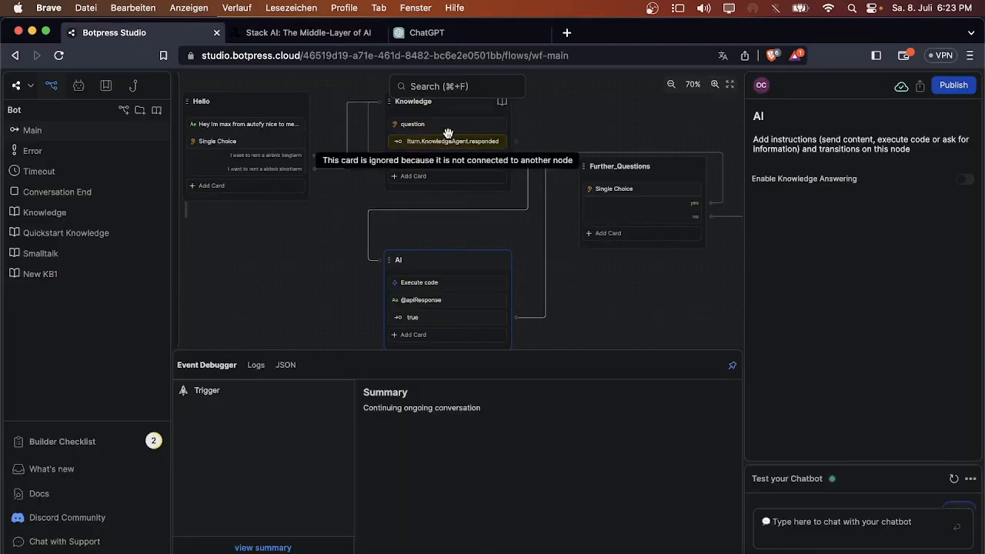
left_click(437, 287)
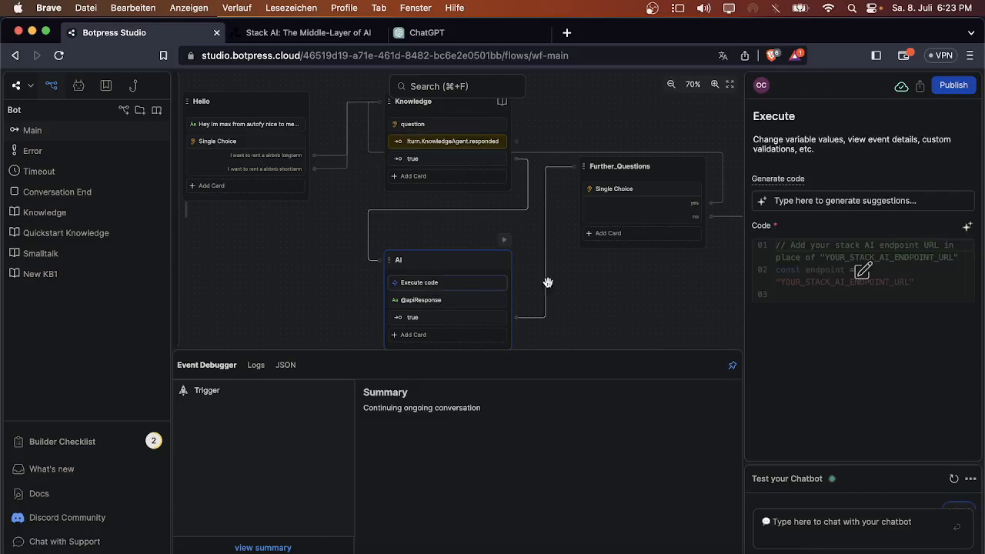
left_click(863, 271)
left_click_drag(292, 193, 429, 194)
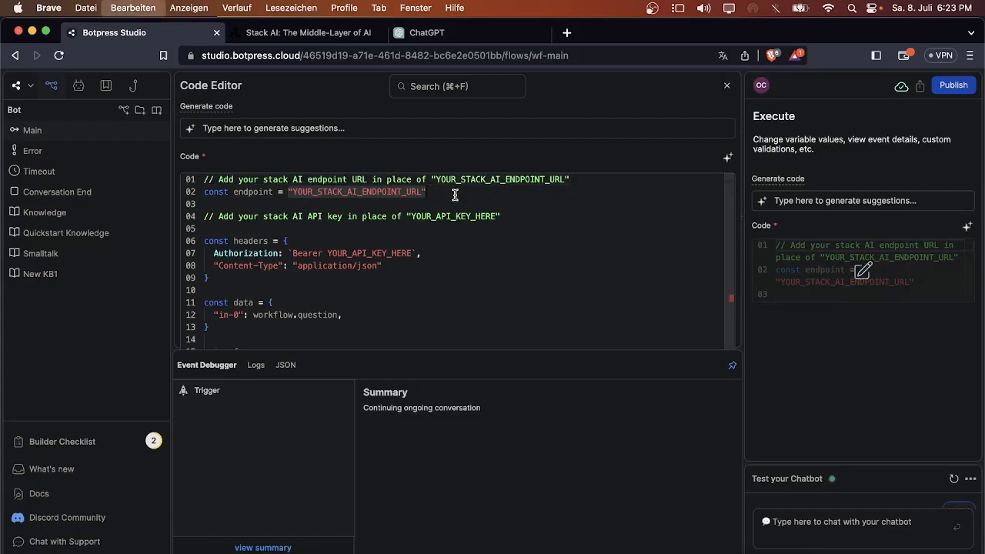
key("super+v")
Step: Delete the endpoint URL and API key placeholder comments and the extra blank line from the code
left_click(517, 179)
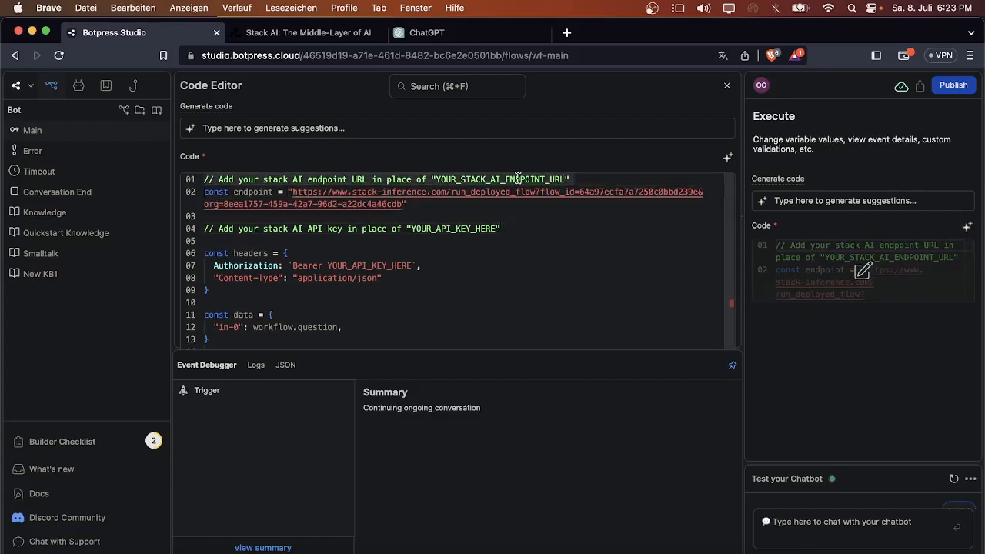
key("super+x")
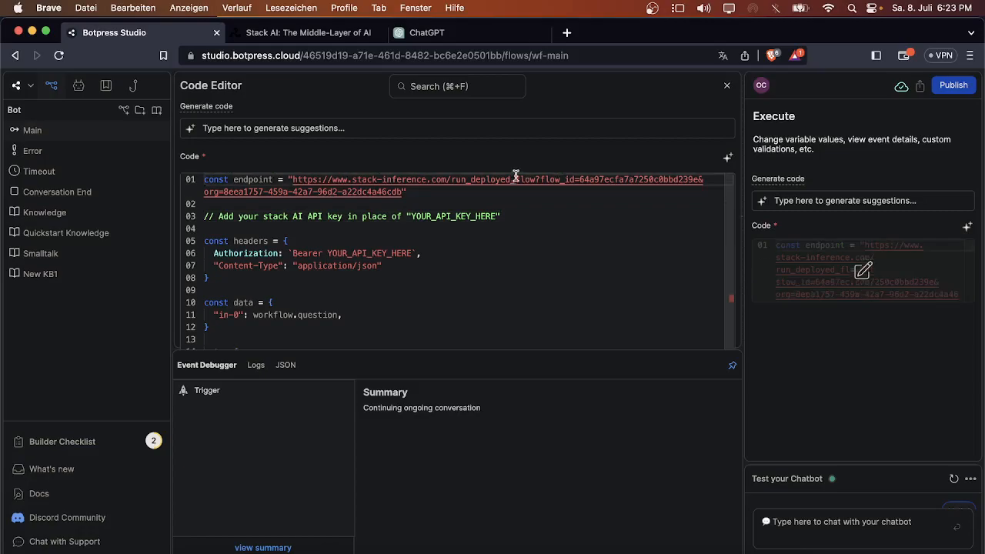
triple_click(431, 213)
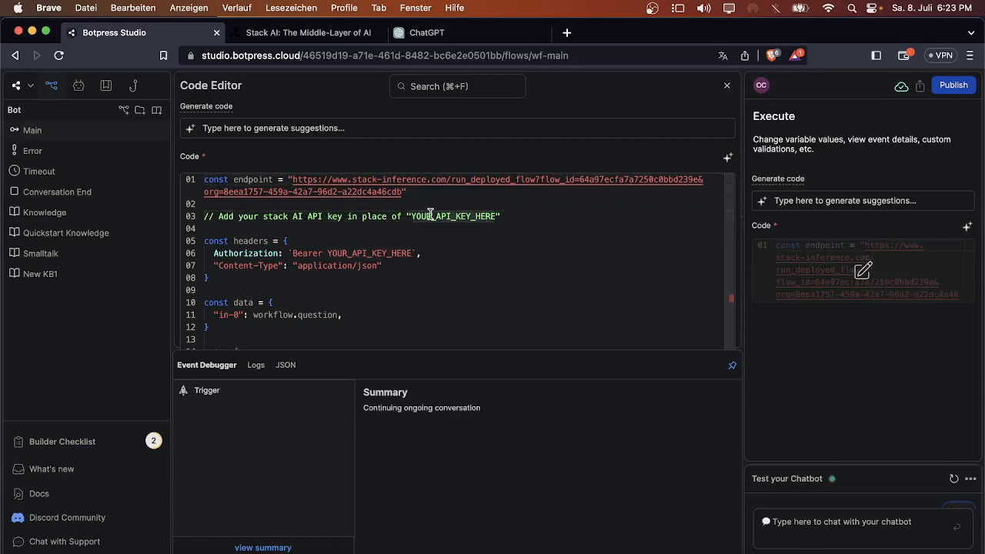
key("super+x")
key("BackSpace")
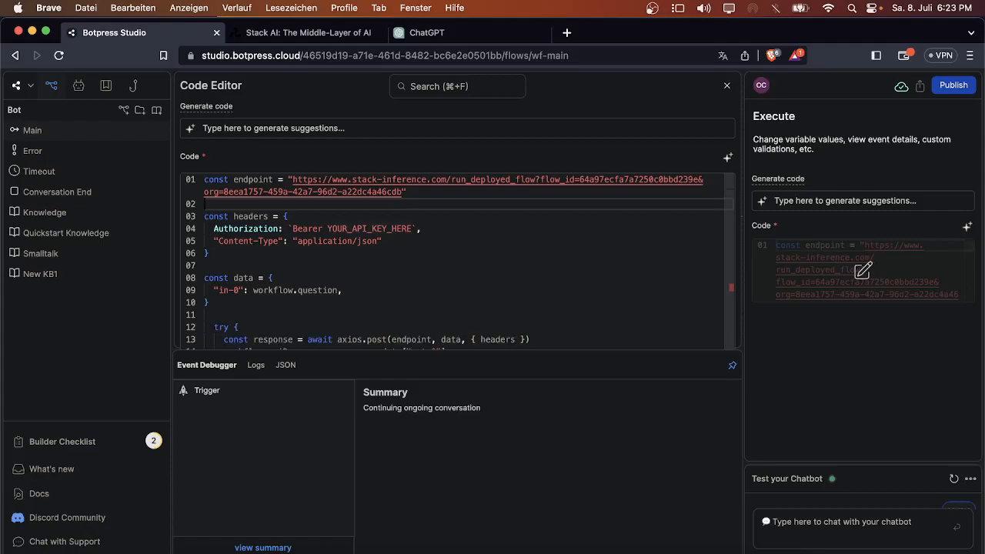
Step: Copy the public API key from Stack AI, paste it over YOUR_API_KEY_HERE in the Botpress Authorization header, and close the code editor
left_click(308, 32)
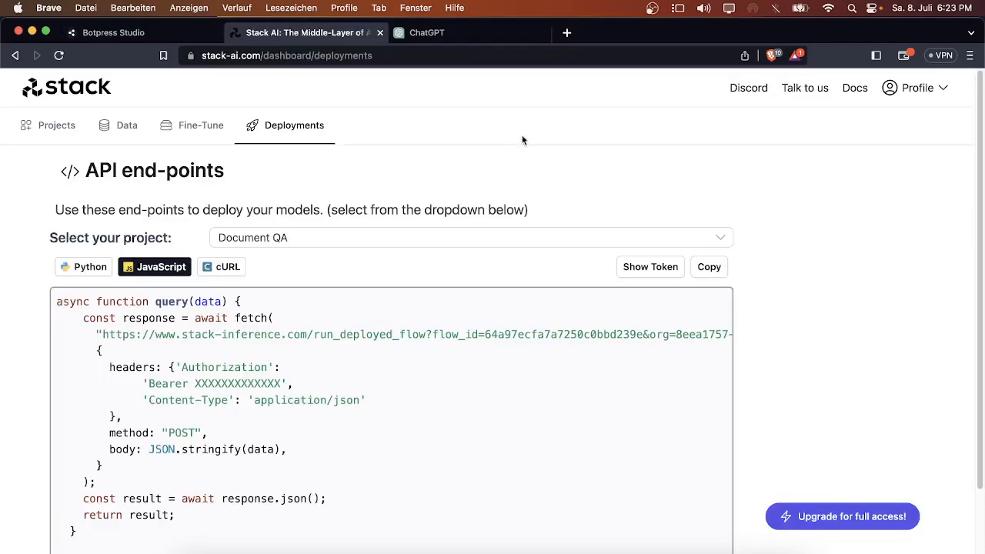
left_click(943, 89)
left_click(776, 169)
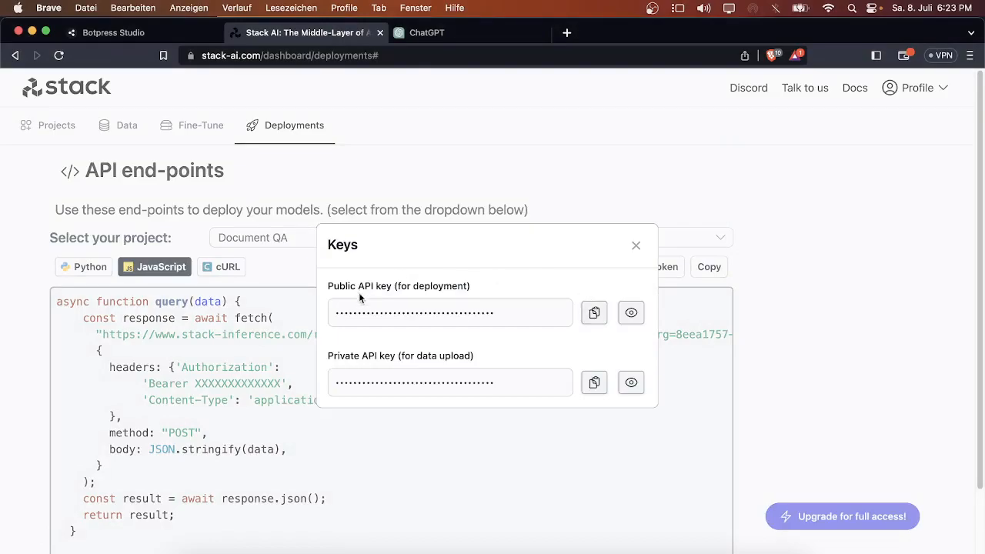
left_click(130, 32)
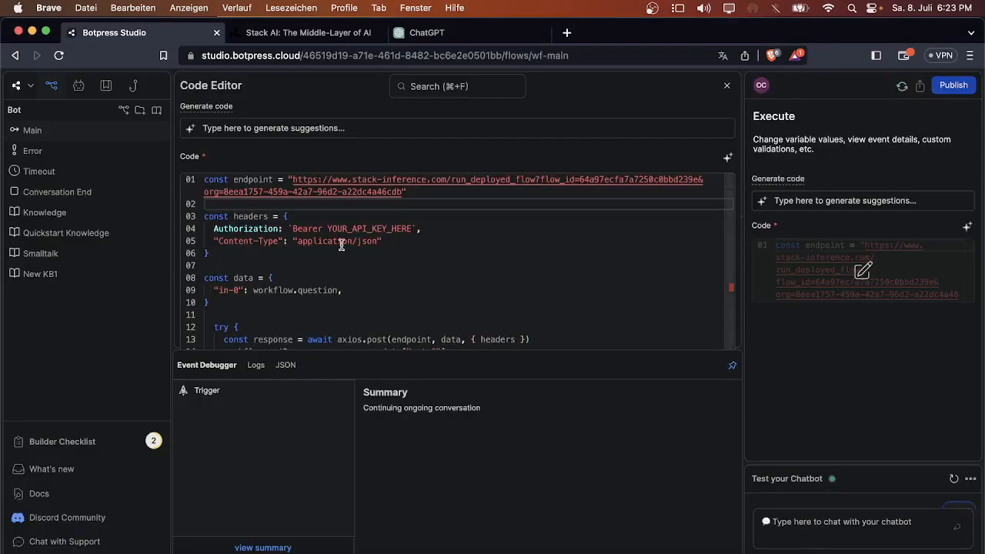
left_click_drag(328, 229, 414, 232)
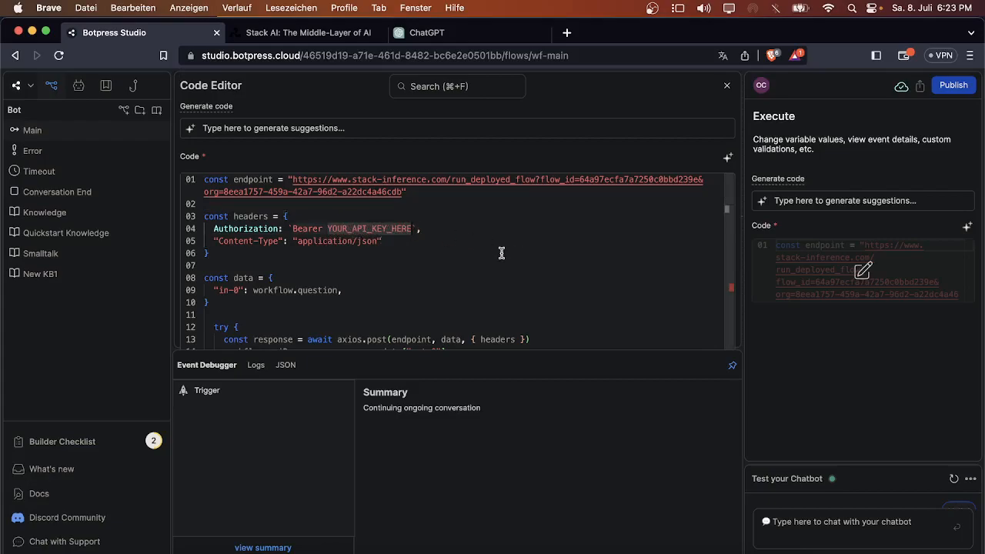
key("super+v")
left_click(448, 245)
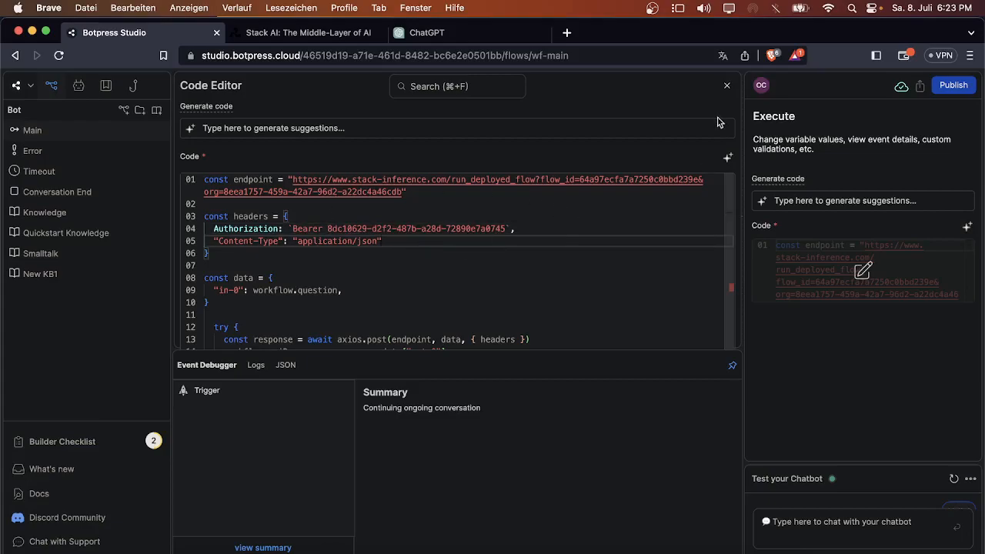
left_click(727, 86)
Step: Restart the test conversation for the Main workflow and send "hi" to the chatbot
scroll(472, 204, "down", 3)
scroll(515, 194, "down", 5)
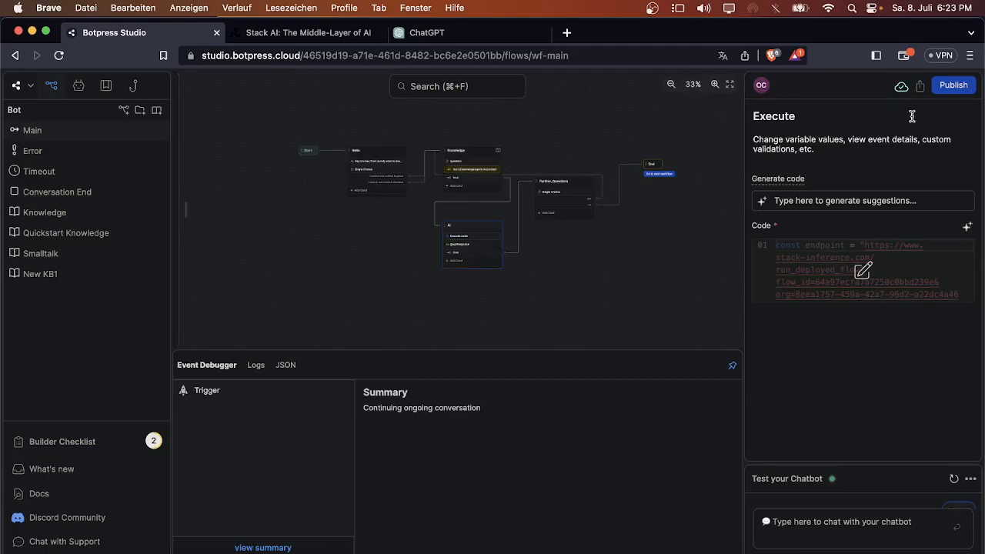
left_click(510, 277)
scroll(551, 239, "up", 5)
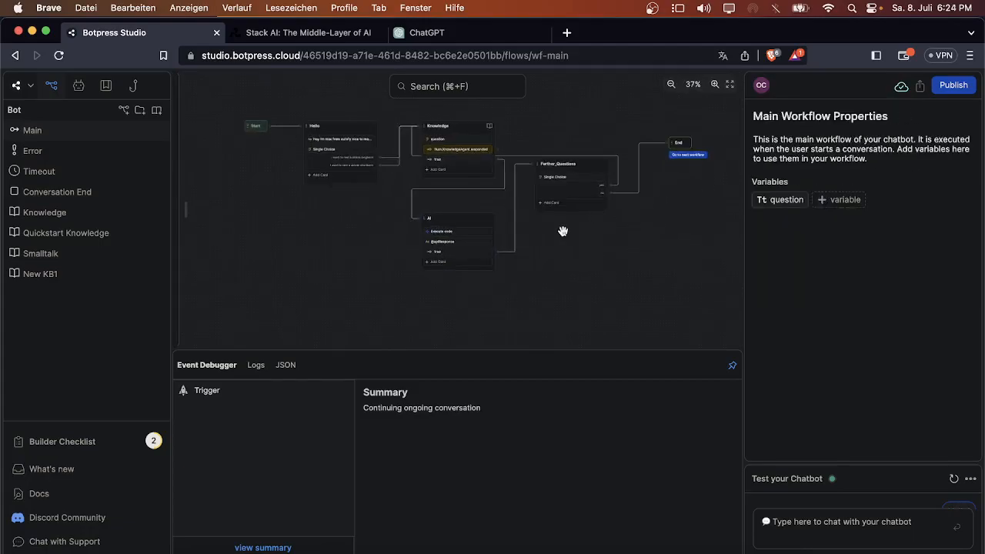
left_click_drag(557, 239, 485, 283)
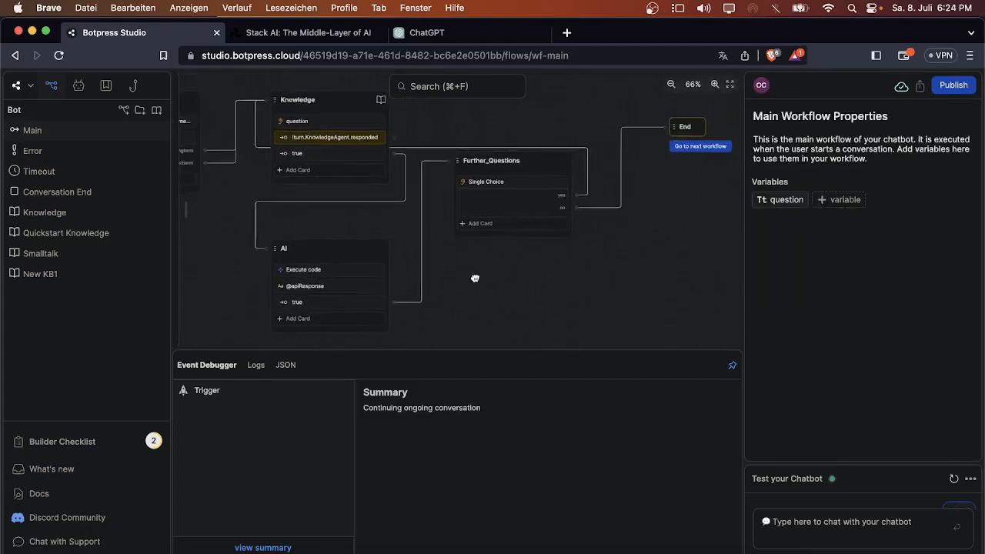
left_click(870, 520)
type("hi")
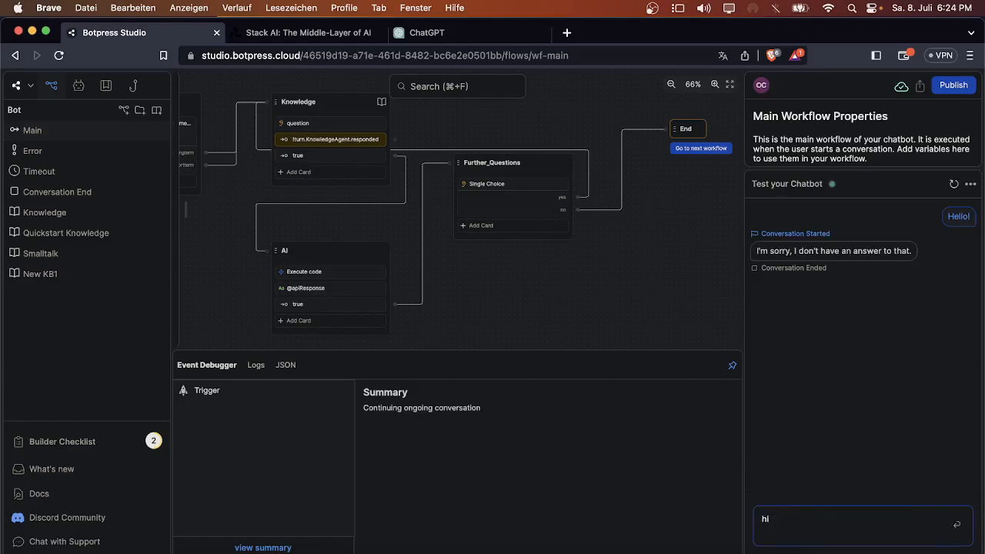
left_click(952, 186)
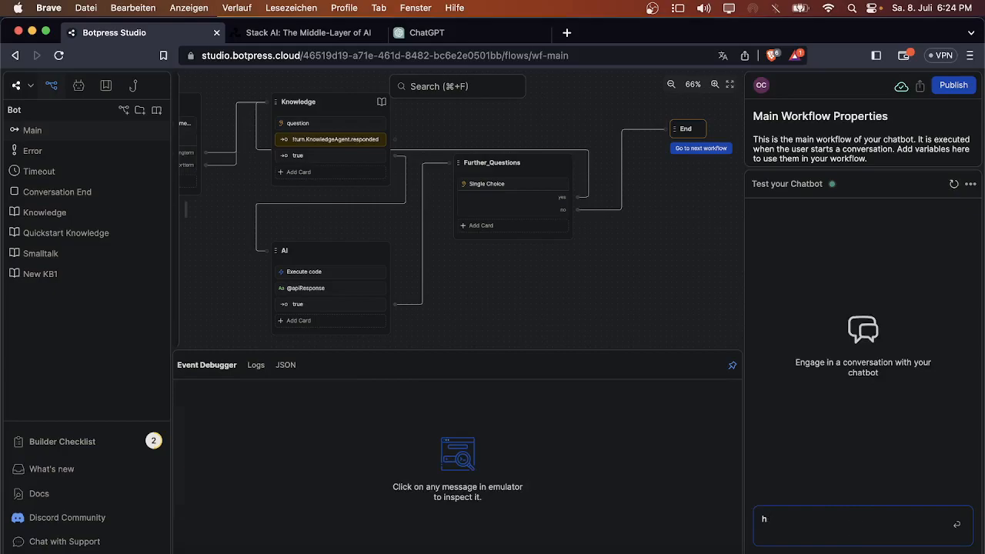
type("i")
key("Return")
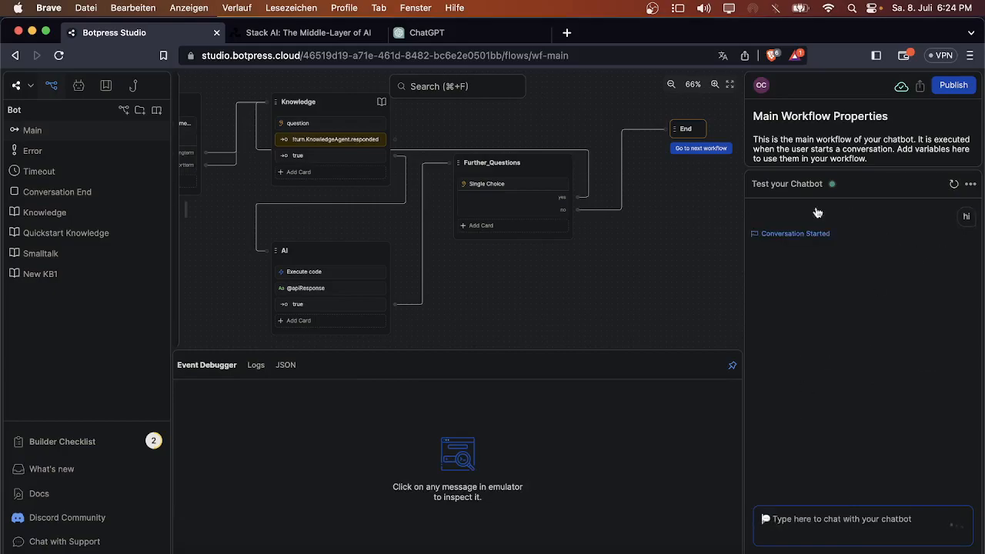
Step: Inspect the bot's greeting message and the matching Hello node in the workflow
left_click_drag(493, 307, 574, 311)
left_click(828, 521)
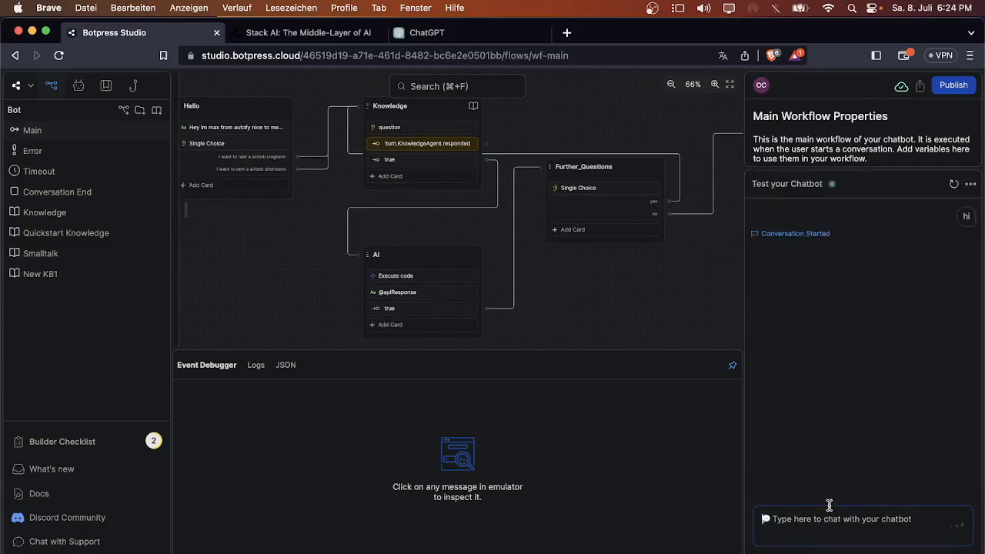
left_click(782, 255)
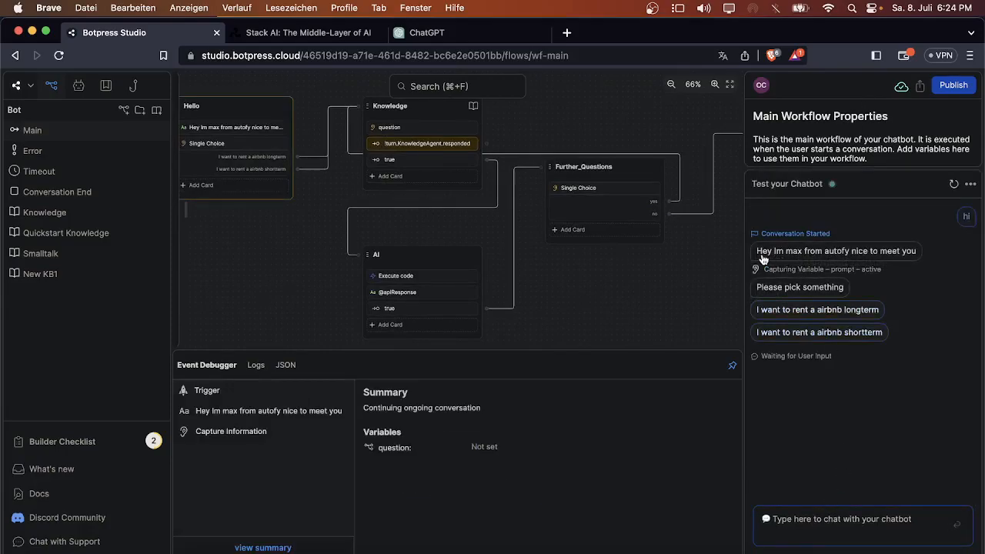
left_click_drag(339, 279, 490, 287)
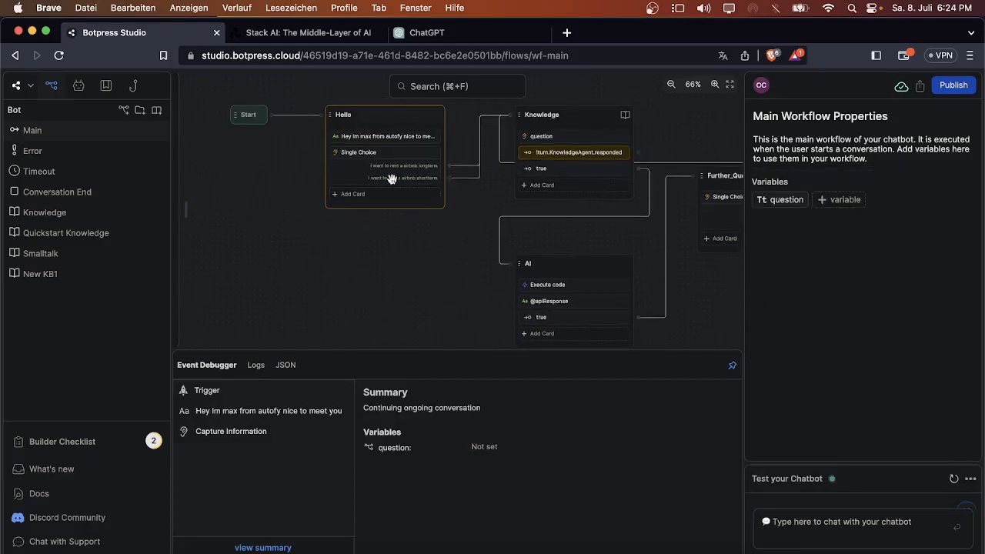
Step: Answer with "I want to rent a airbnb shortterm" in the test chat and inspect the bot's follow-up question
left_click(816, 504)
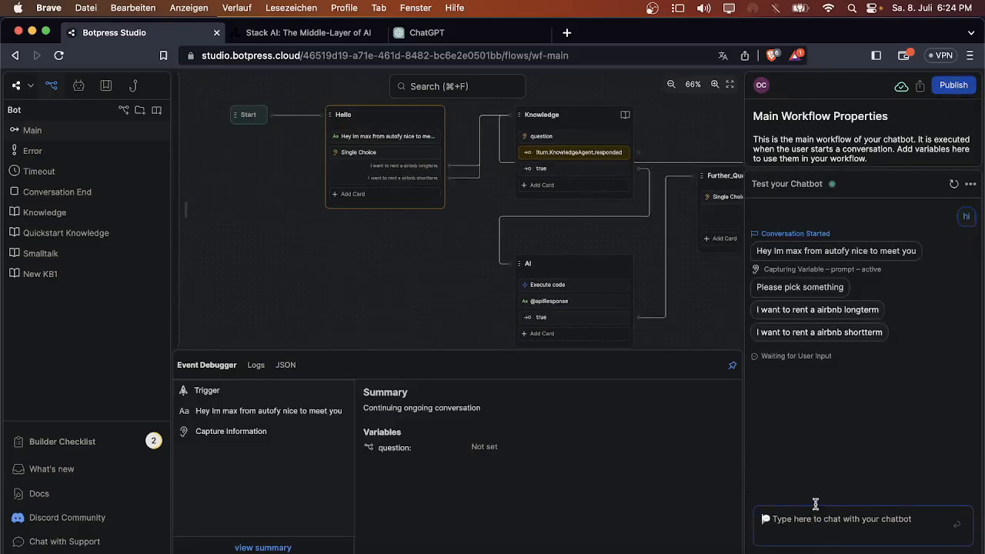
left_click(792, 332)
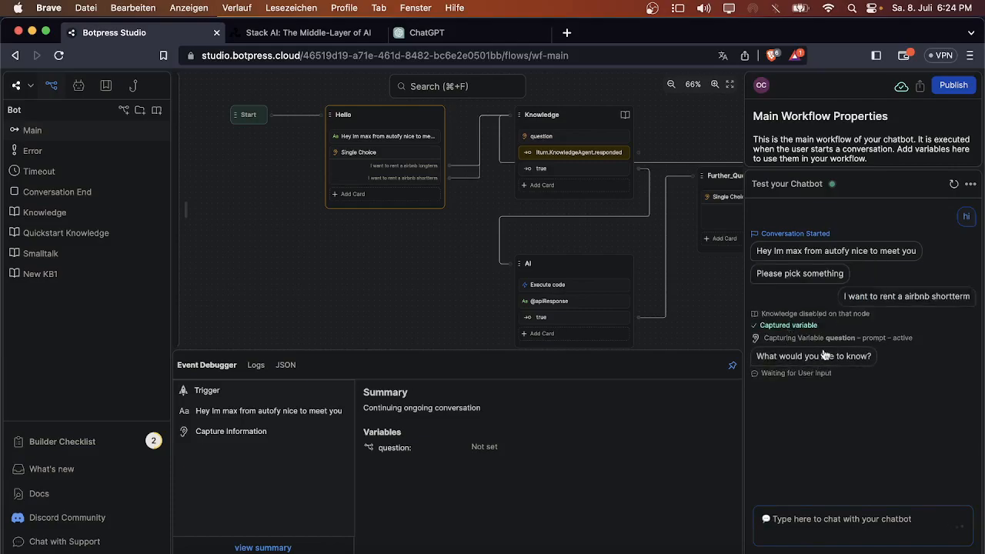
left_click(818, 359)
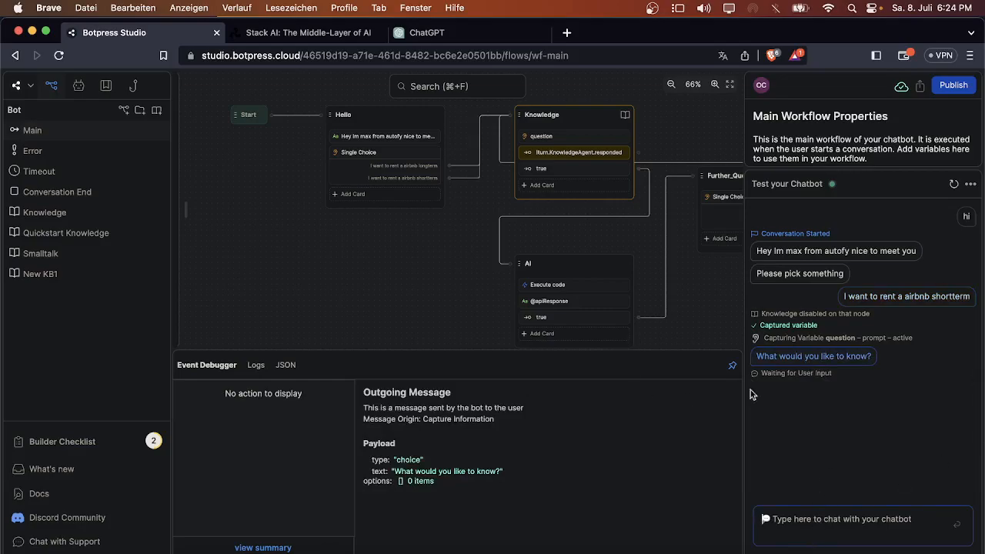
Step: Connect the !turn.KnowledgeAgent.responded transition of the Knowledge node to the Further_Questions node
left_click_drag(699, 310, 601, 304)
left_click(828, 532)
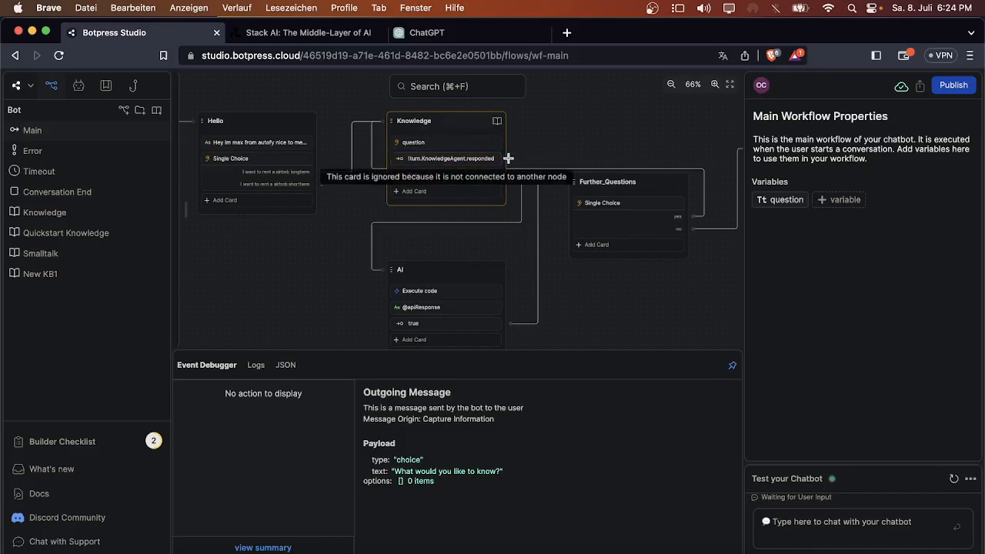
left_click_drag(510, 159, 565, 184)
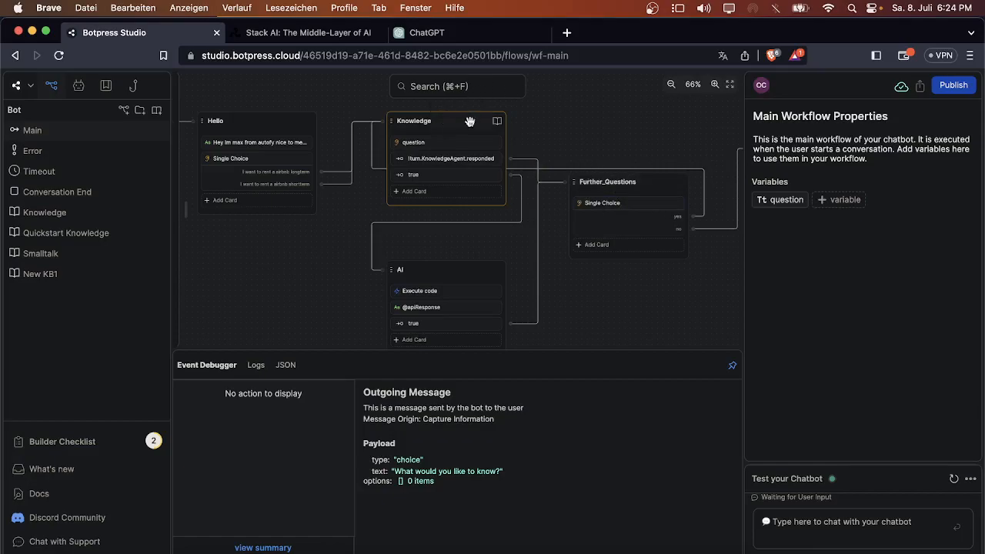
Step: Examine how the Knowledge, AI, Further_Questions and End nodes are linked in the Main workflow
scroll(531, 140, "right", 5)
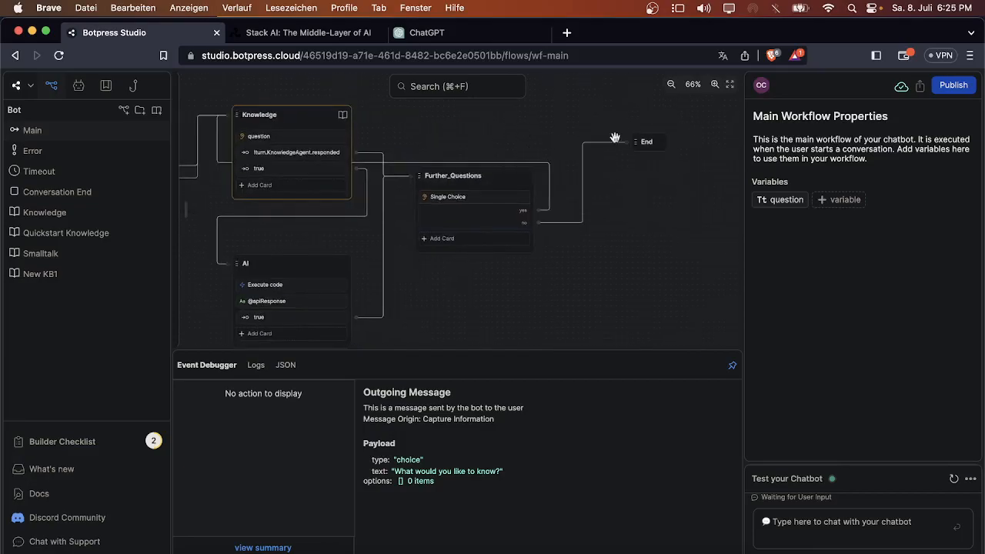
scroll(539, 142, "left", 3)
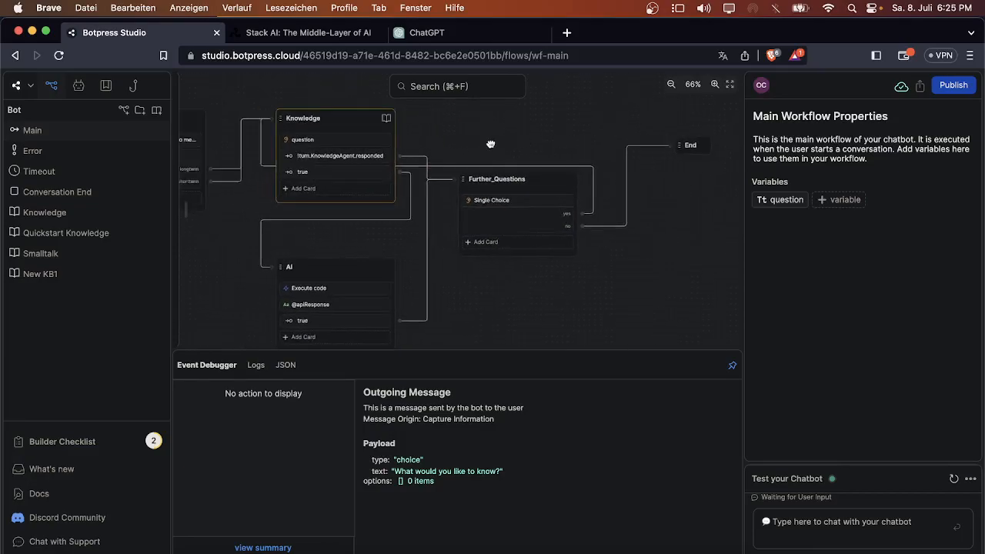
scroll(515, 143, "left", 2)
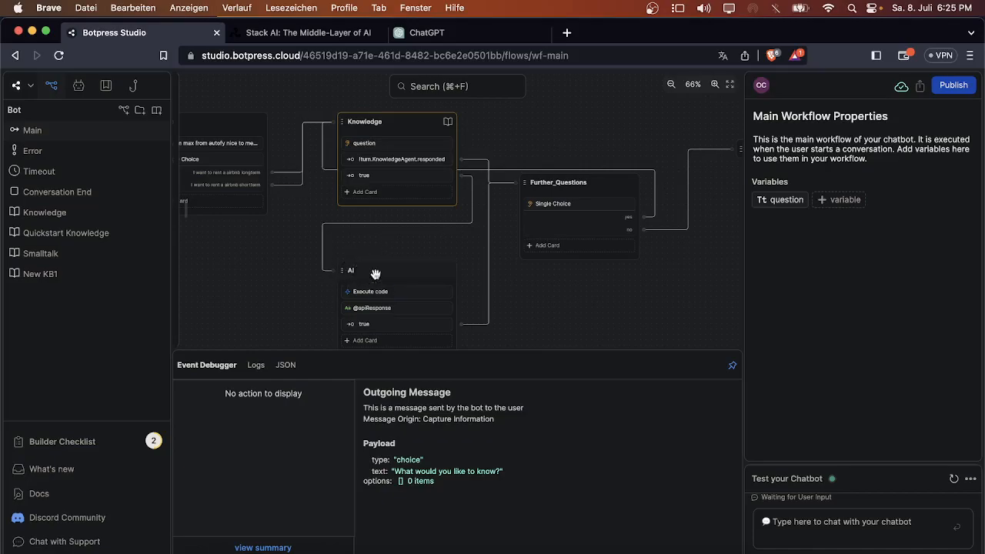
scroll(381, 253, "right", 3)
scroll(381, 252, "down", 1)
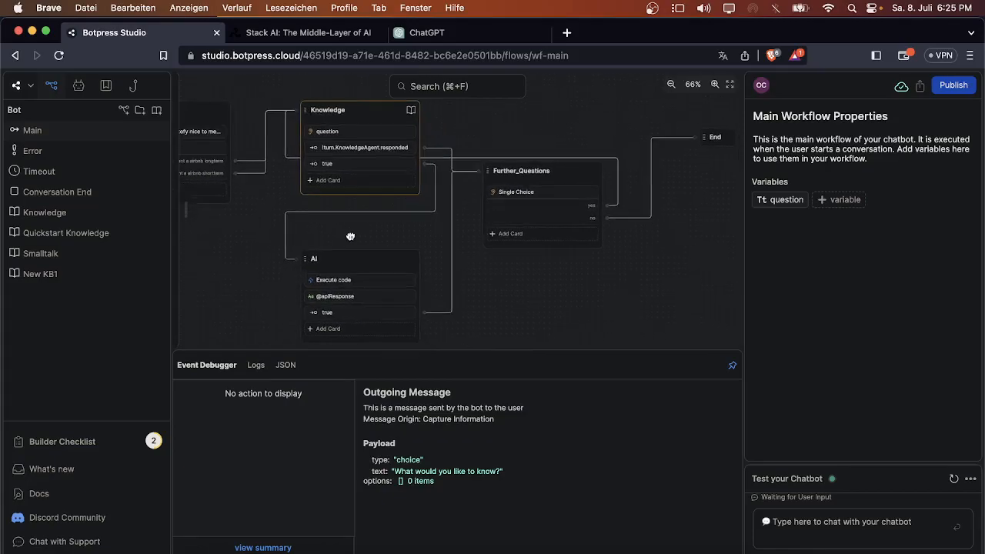
Step: Switch to Stack AI to close the Keys dialog, and return to the Botpress workflow to review the AI node's path
left_click(283, 32)
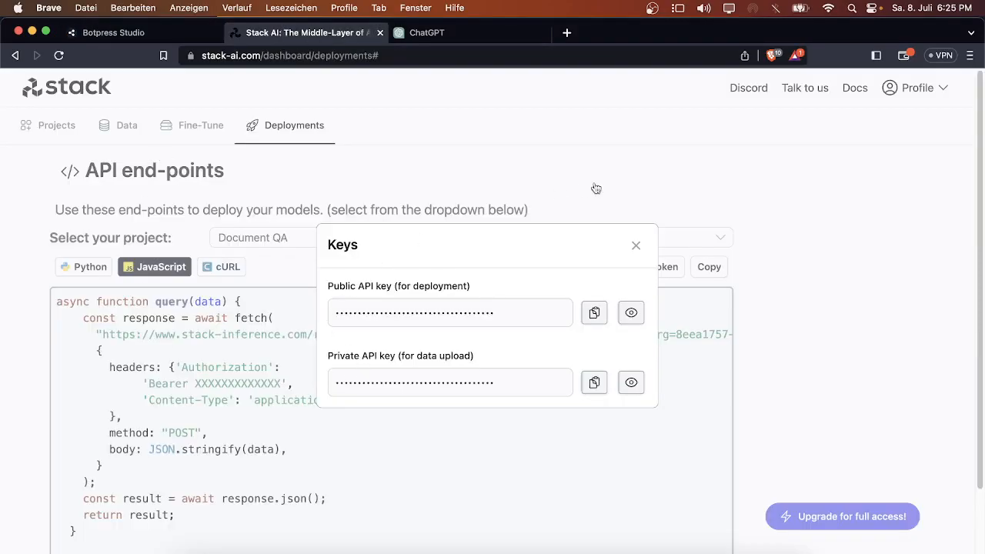
left_click(632, 245)
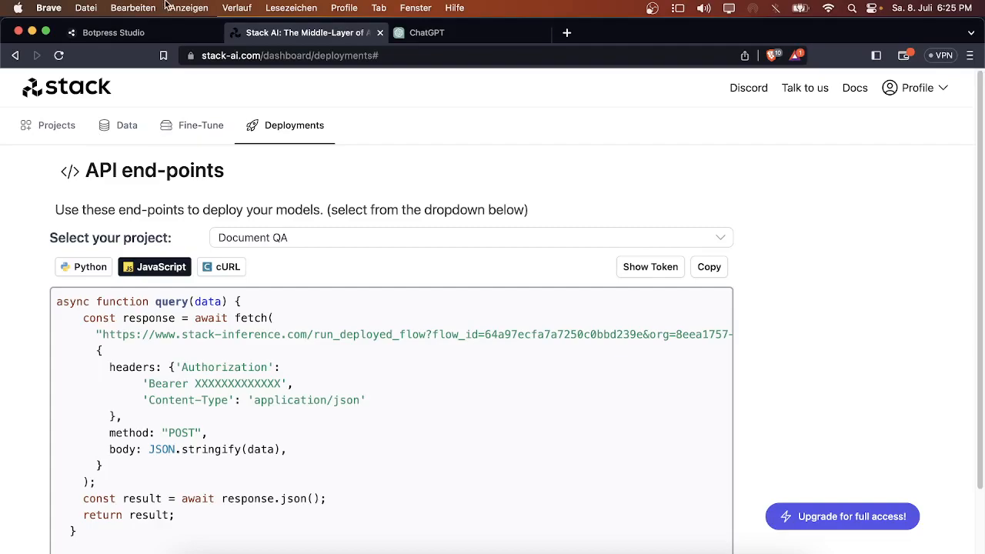
left_click(137, 33)
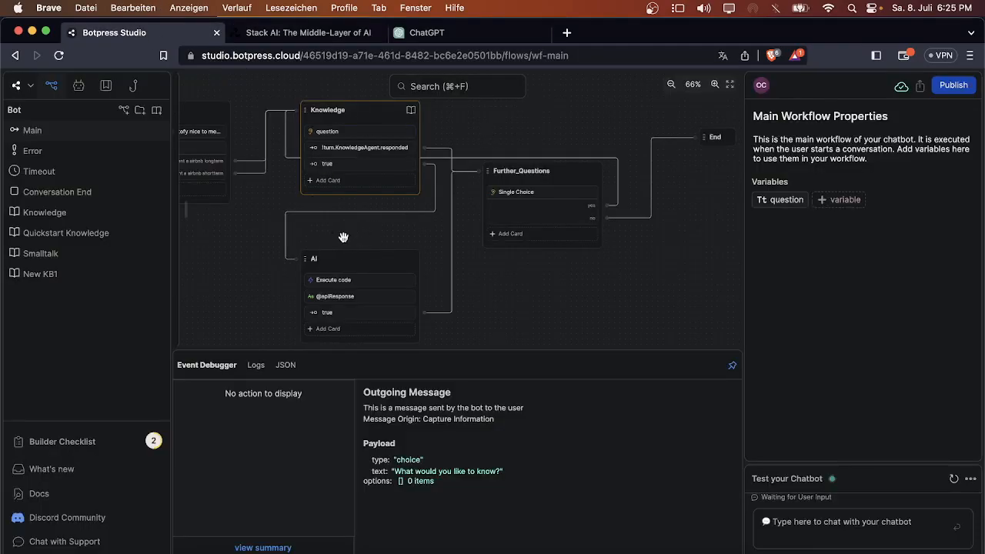
scroll(339, 234, "down", 1)
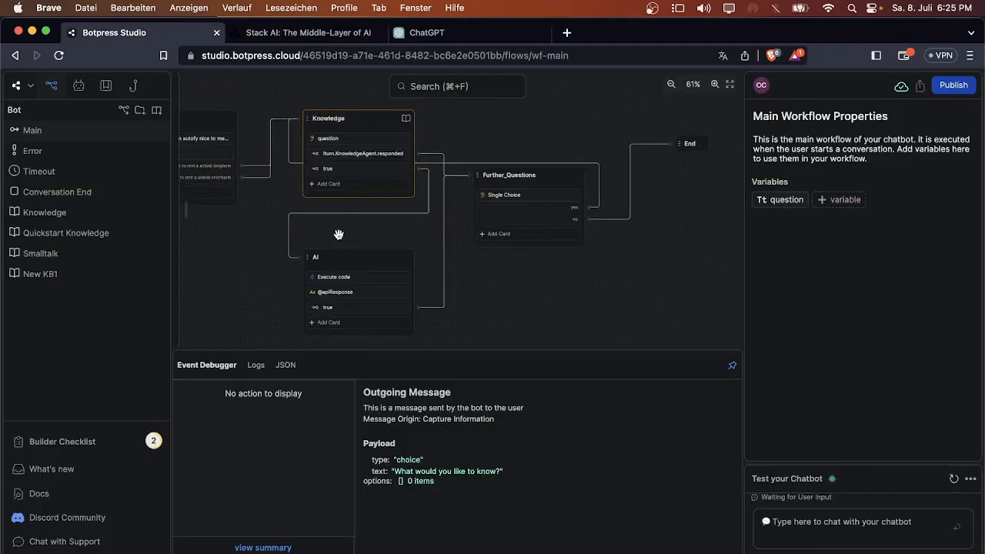
scroll(352, 228, "left", 2)
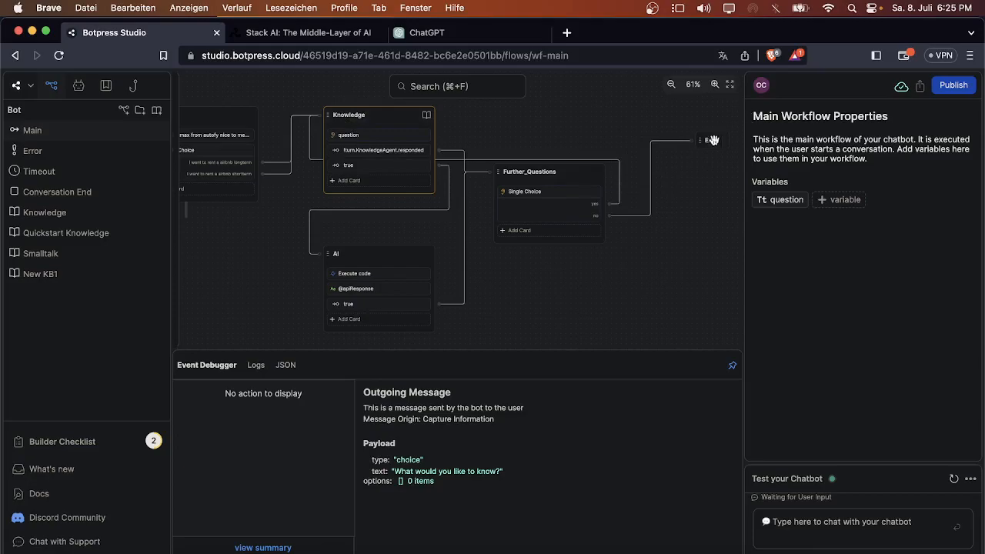
Step: View the Projects overview in Stack AI, and go back to Botpress to open the chatbot's dashboard
left_click(347, 33)
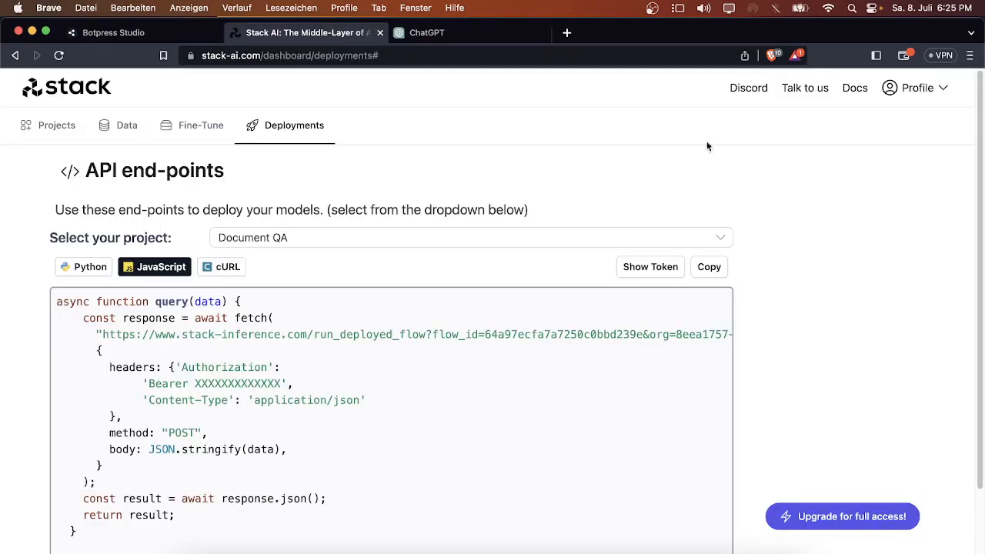
left_click(42, 132)
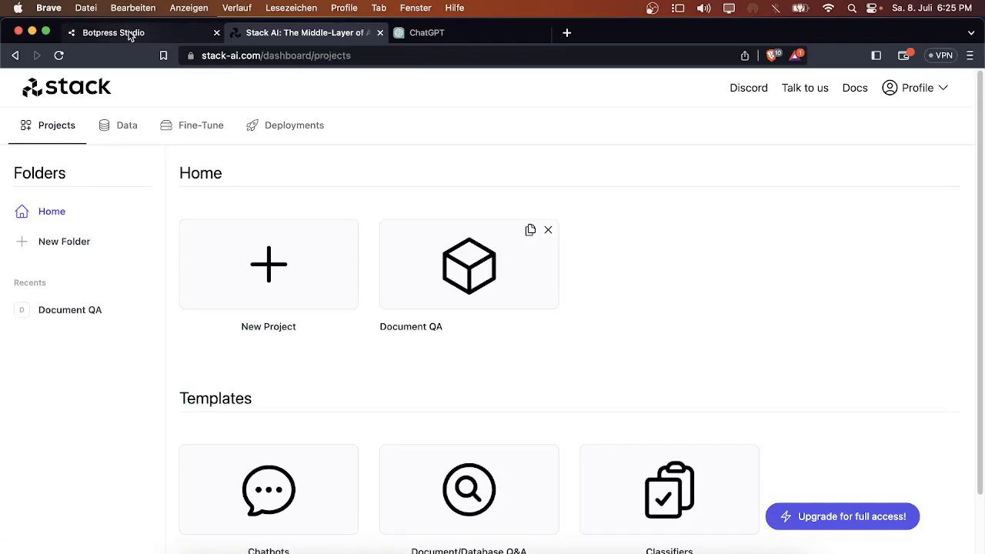
left_click(127, 33)
left_click(23, 87)
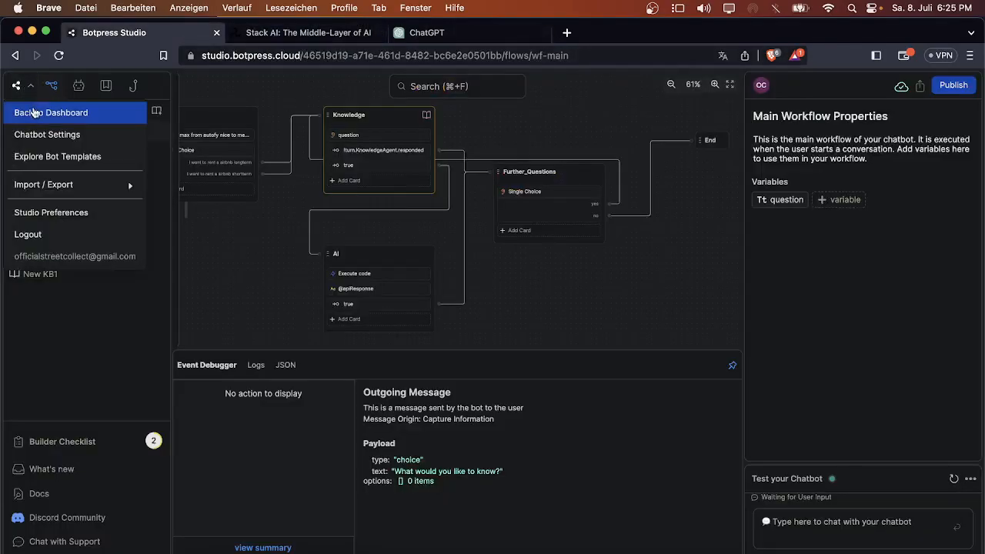
left_click(39, 112)
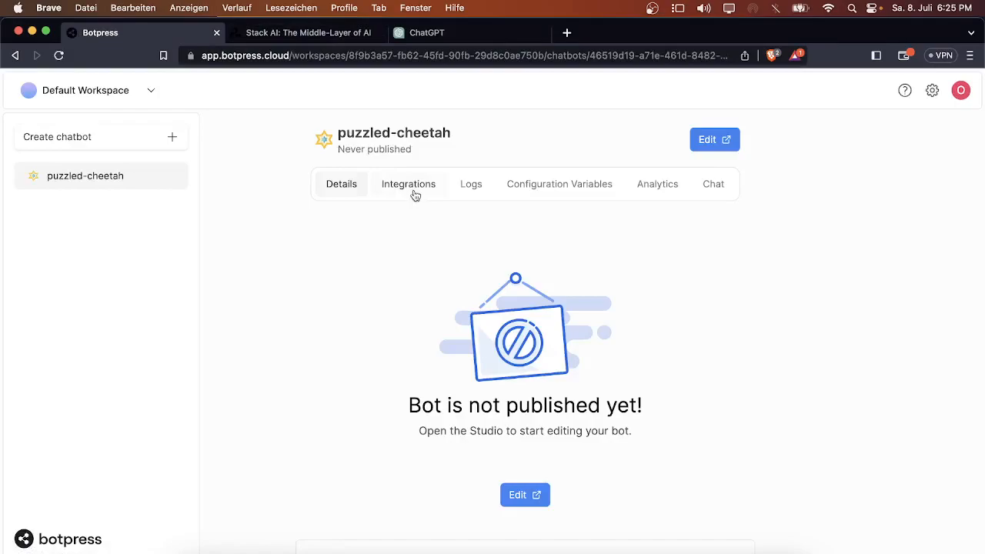
Step: Open the chatbot's Webchat integration with its pre-configured options and copy the embedded script code
left_click(406, 186)
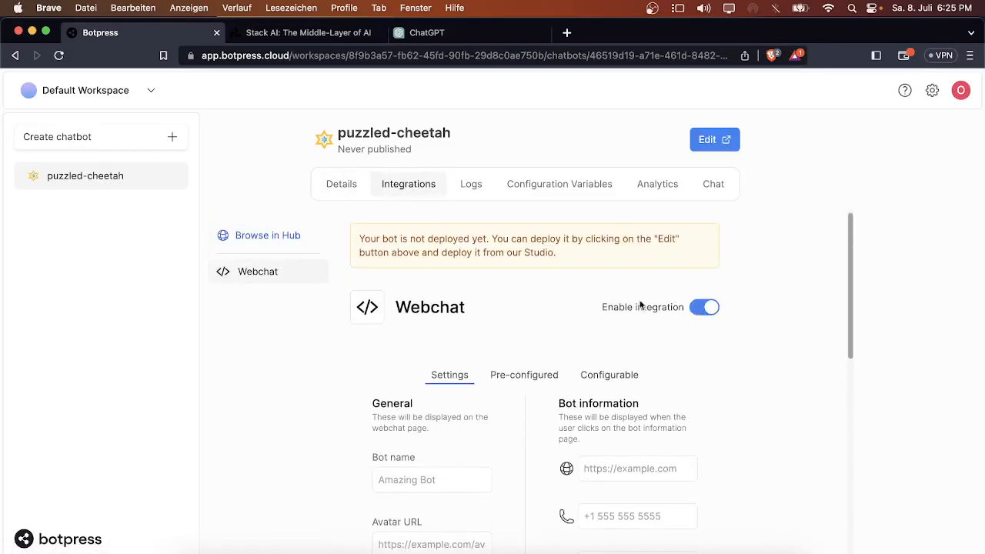
scroll(417, 286, "down", 3)
scroll(431, 284, "up", 2)
left_click(523, 332)
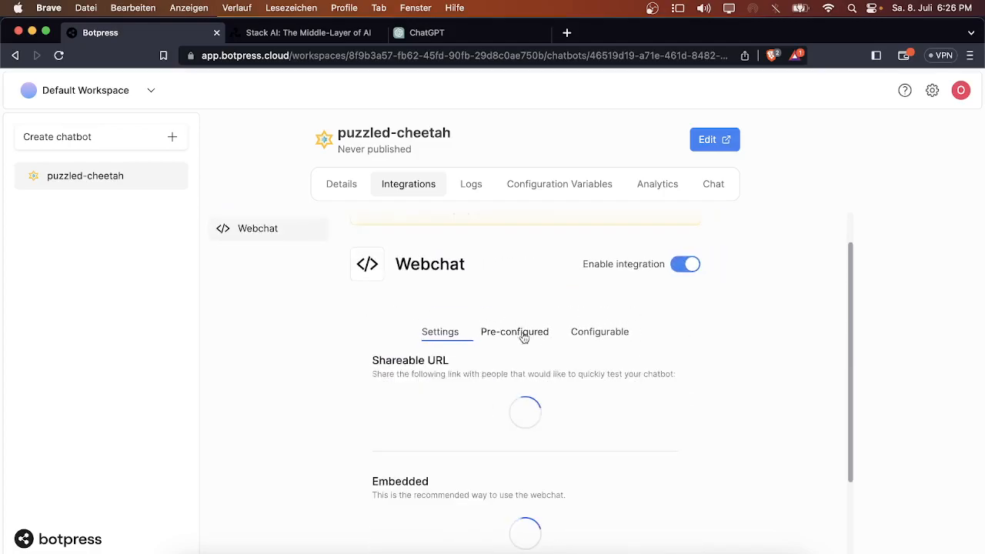
scroll(526, 465, "down", 3)
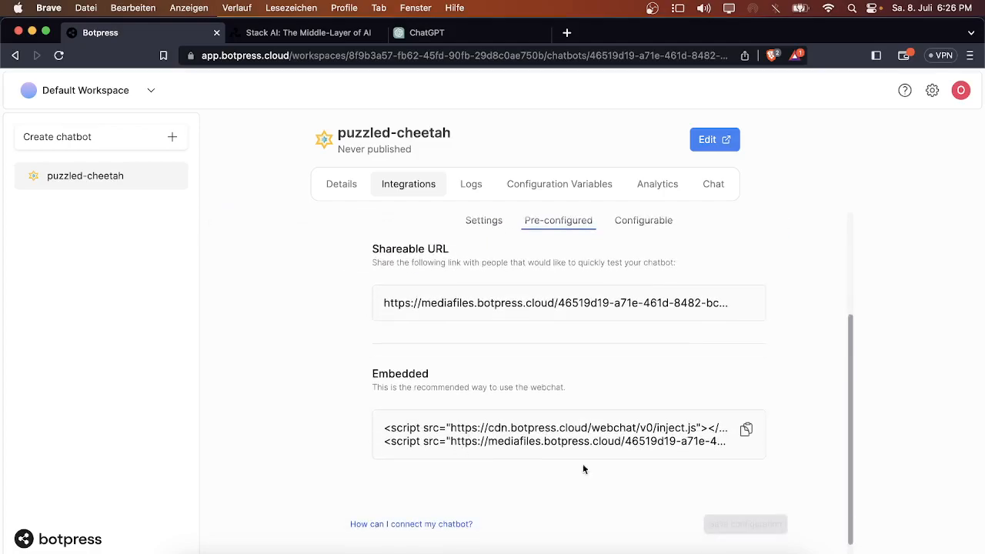
left_click(748, 432)
scroll(478, 385, "up", 4)
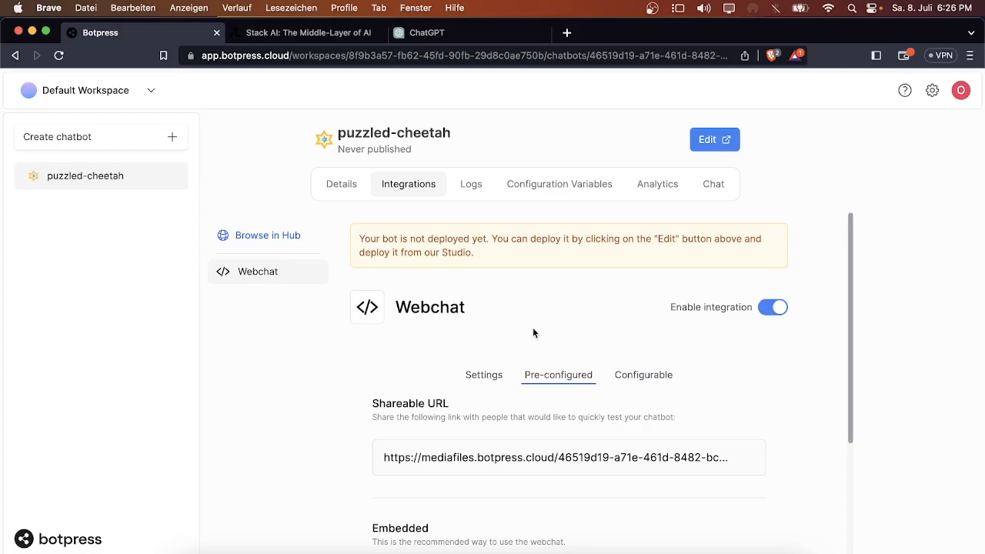
left_click(688, 548)
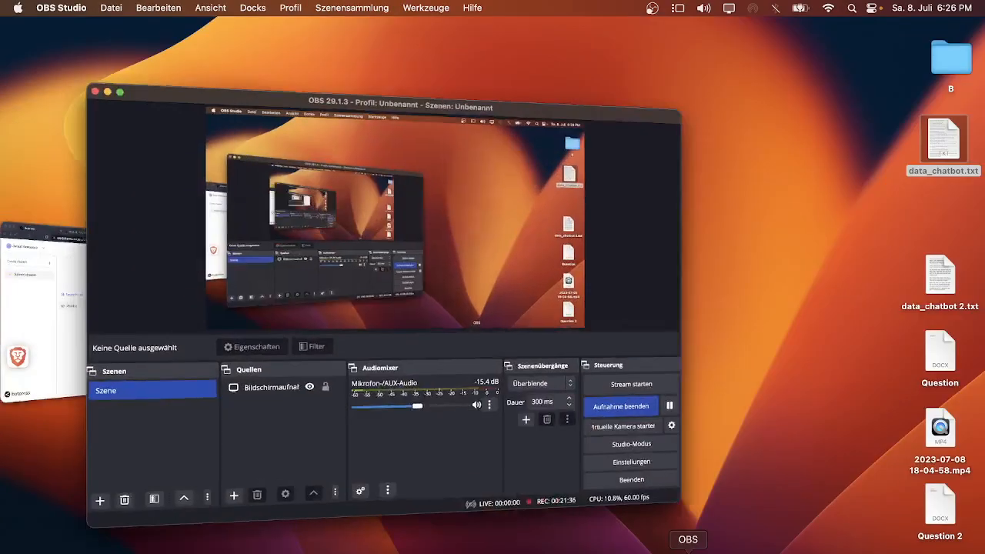